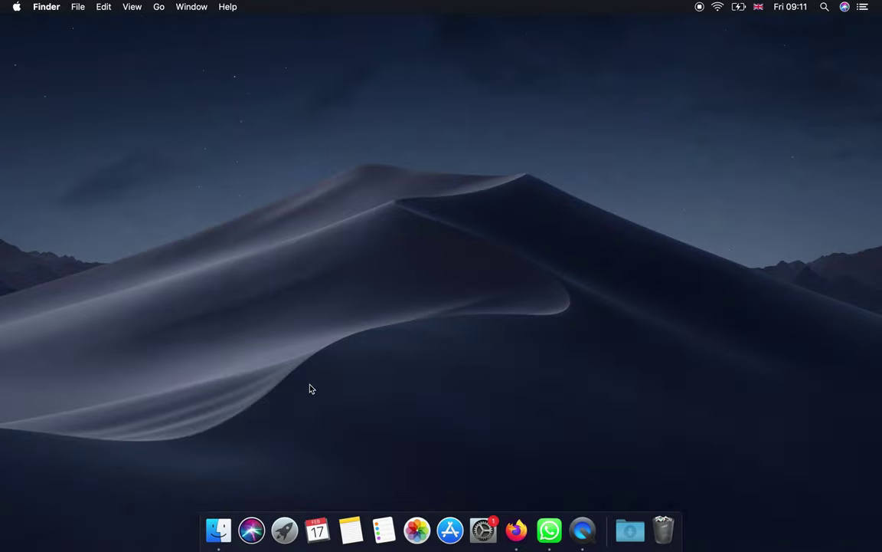
Step: Launch Adobe Photoshop 2020 from Launchpad
{"action": "left_click", "coordinate": [284, 527]}
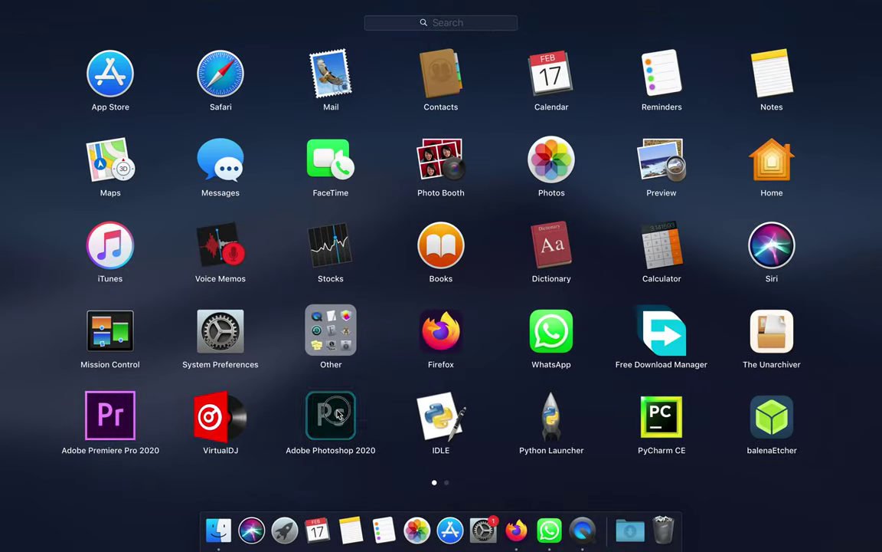
{"action": "left_click", "coordinate": [328, 416]}
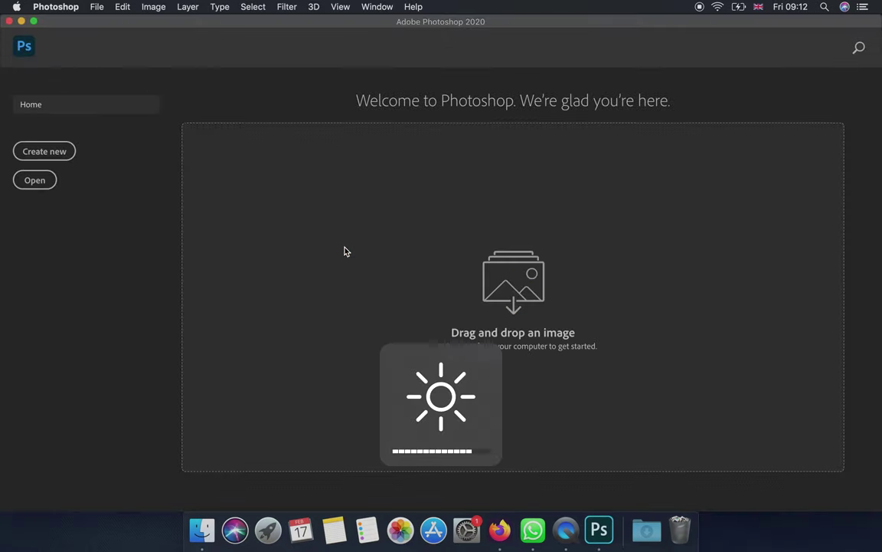
Step: Create 'Alcoholic Drink Label Sticker' in centimetres, width 21/4 and height 29.7/4, at 300 ppi
{"action": "left_click", "coordinate": [61, 150]}
{"action": "type", "text": "AI"}
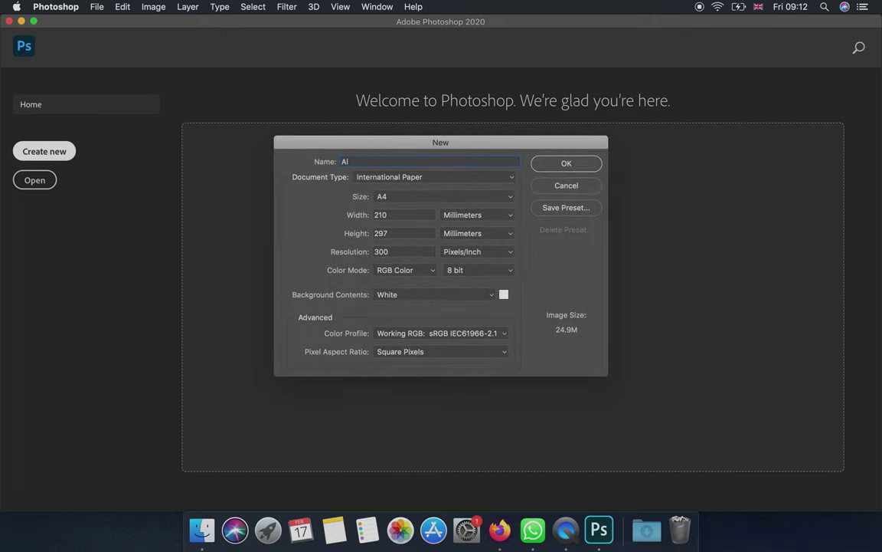
{"action": "type", "text": "Drink Label Sticker"}
{"action": "left_click", "coordinate": [385, 179]}
{"action": "left_click", "coordinate": [391, 177]}
{"action": "left_click", "coordinate": [404, 196]}
{"action": "left_click", "coordinate": [404, 196]}
{"action": "left_click", "coordinate": [475, 215]}
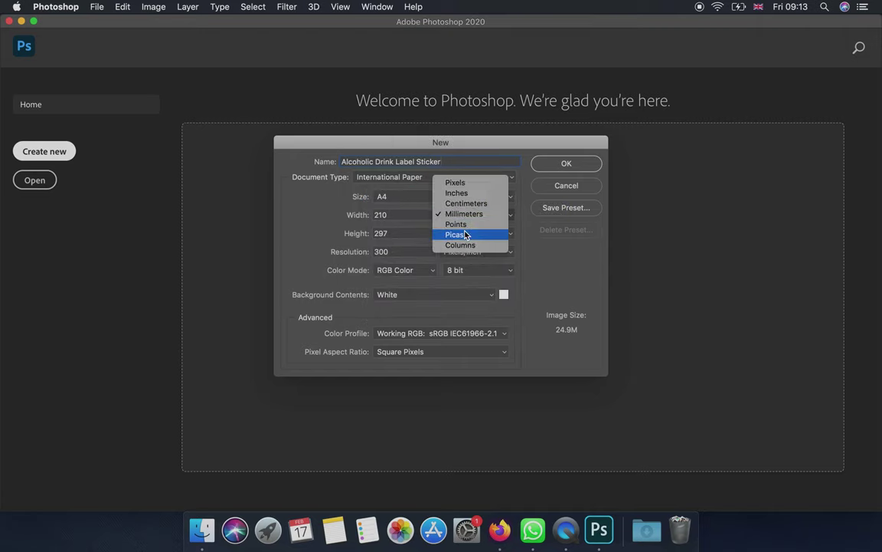
{"action": "left_click", "coordinate": [498, 201]}
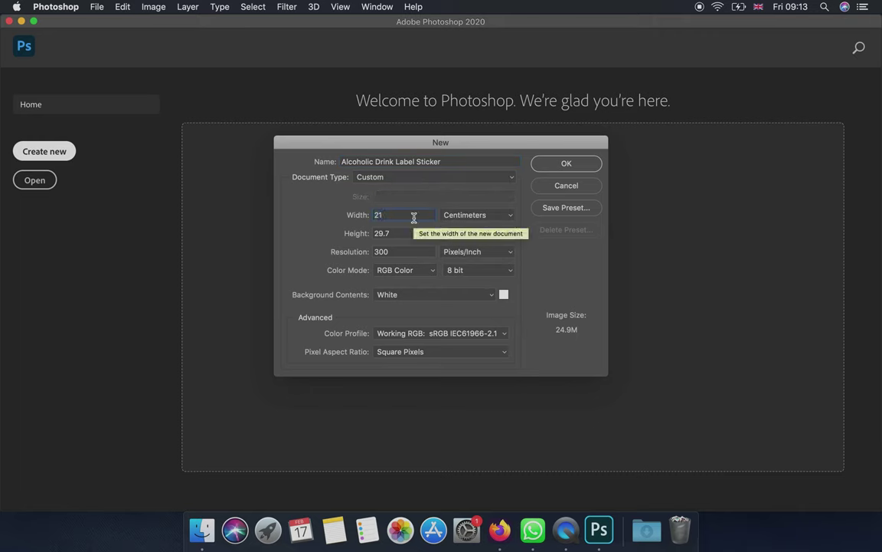
{"action": "left_click", "coordinate": [406, 214]}
{"action": "type", "text": "/4"}
{"action": "key", "text": "Tab"}
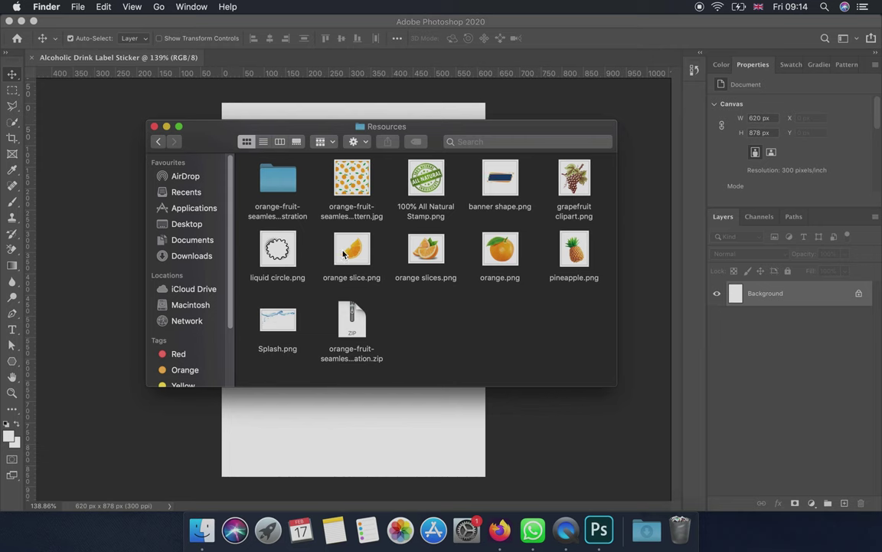
Step: Place the orange-fruit seamless pattern image on the canvas, enlarged to cover the label
{"action": "left_click", "coordinate": [347, 177]}
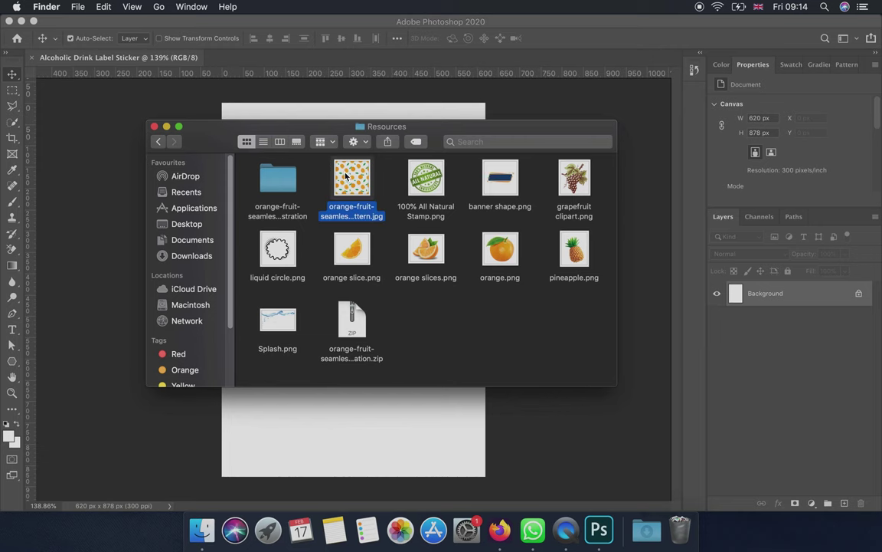
{"action": "left_click_drag", "start_coordinate": [347, 178], "coordinate": [445, 388]}
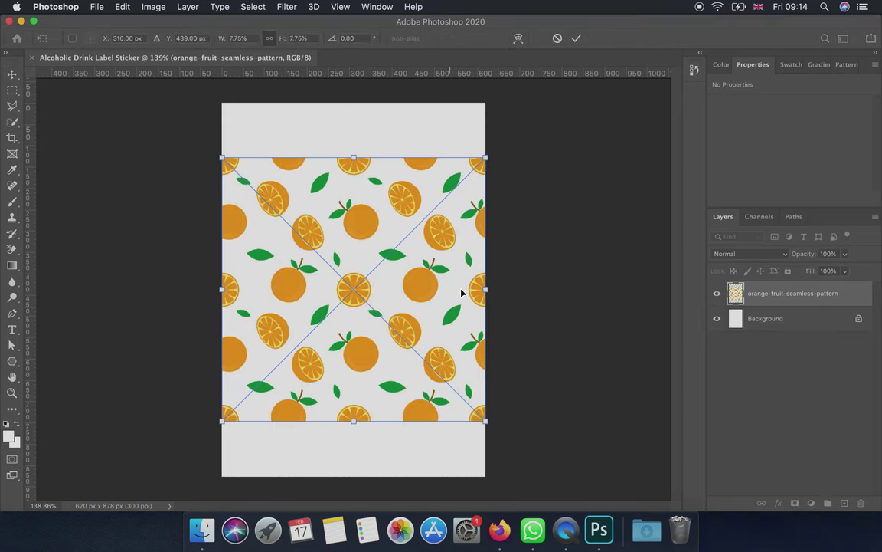
{"action": "left_click_drag", "start_coordinate": [487, 290], "coordinate": [724, 334]}
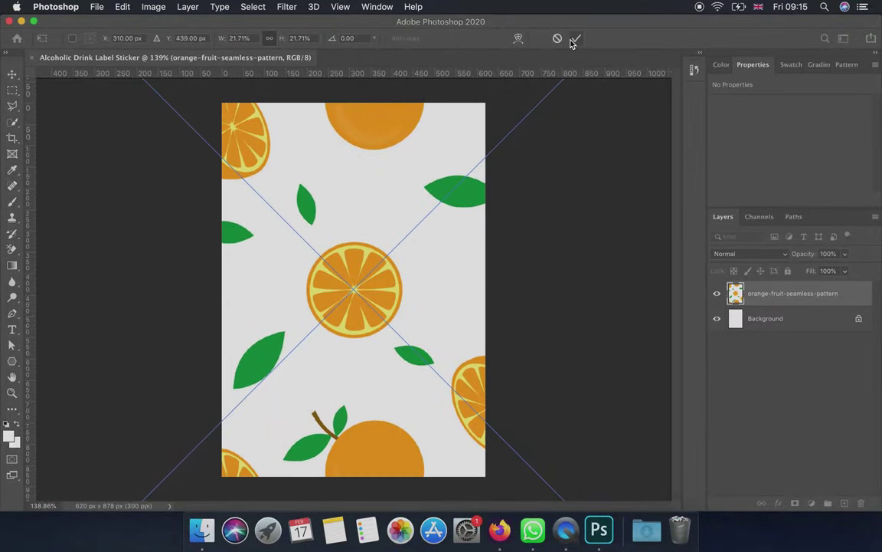
{"action": "left_click", "coordinate": [576, 38]}
{"action": "right_click", "coordinate": [11, 361]}
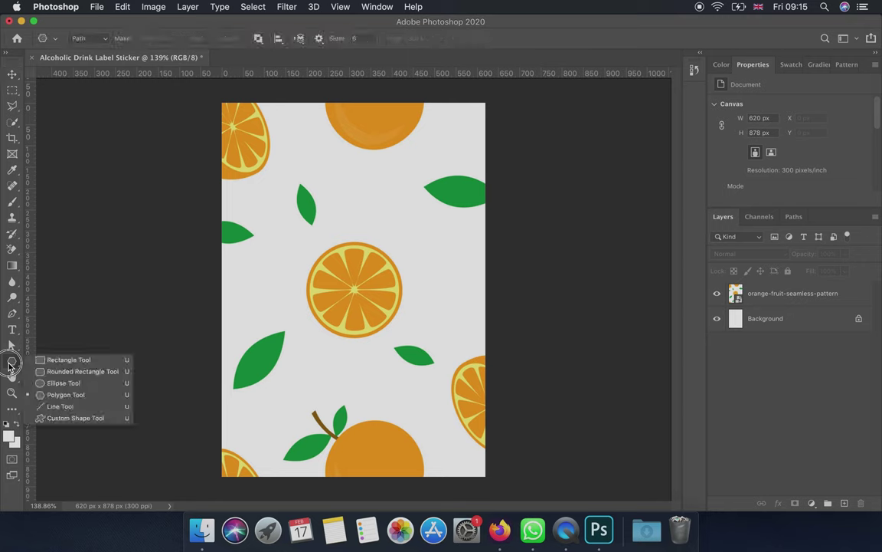
Step: Draw a filled circle shape over the central orange with the Ellipse tool
{"action": "left_click", "coordinate": [69, 383]}
{"action": "left_click_drag", "start_coordinate": [294, 182], "coordinate": [442, 369]}
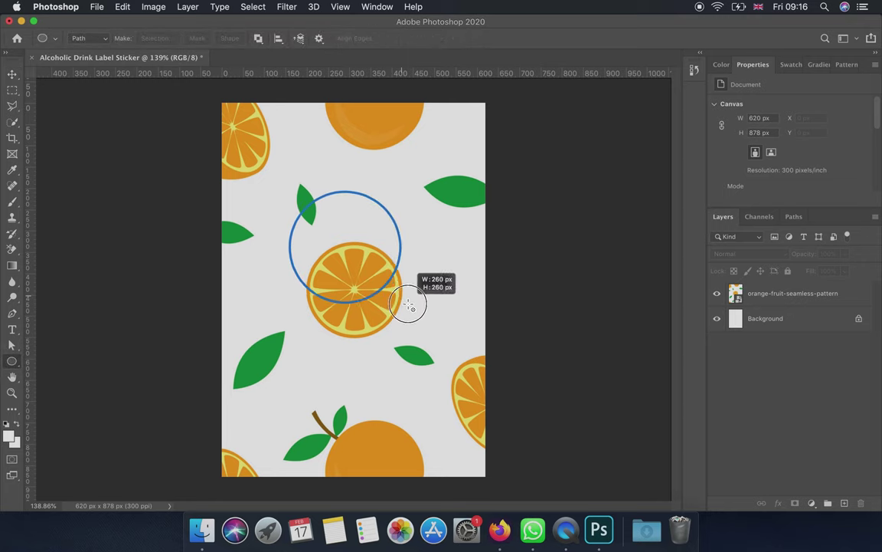
{"action": "left_click_drag", "start_coordinate": [443, 369], "coordinate": [448, 375]}
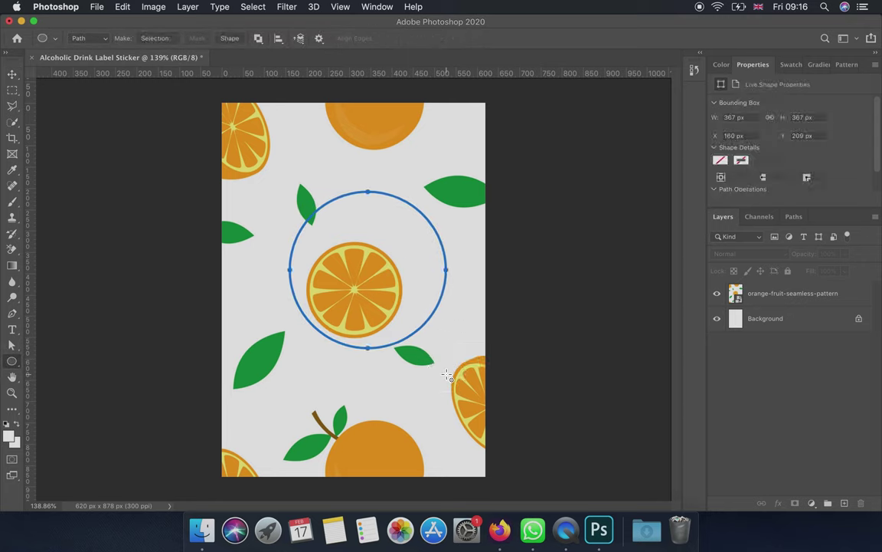
{"action": "left_click", "coordinate": [88, 37]}
{"action": "left_click", "coordinate": [78, 24]}
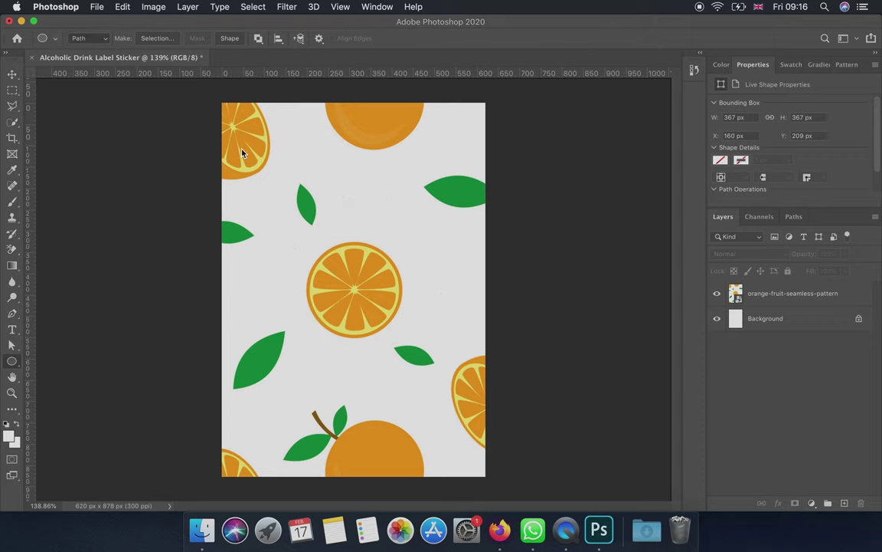
{"action": "mouse_move", "coordinate": [364, 256]}
{"action": "left_mouse_down"}
{"action": "mouse_move", "coordinate": [462, 346]}
{"action": "mouse_move", "coordinate": [458, 364]}
{"action": "mouse_move", "coordinate": [461, 357]}
{"action": "left_mouse_up"}
{"action": "left_click", "coordinate": [12, 74]}
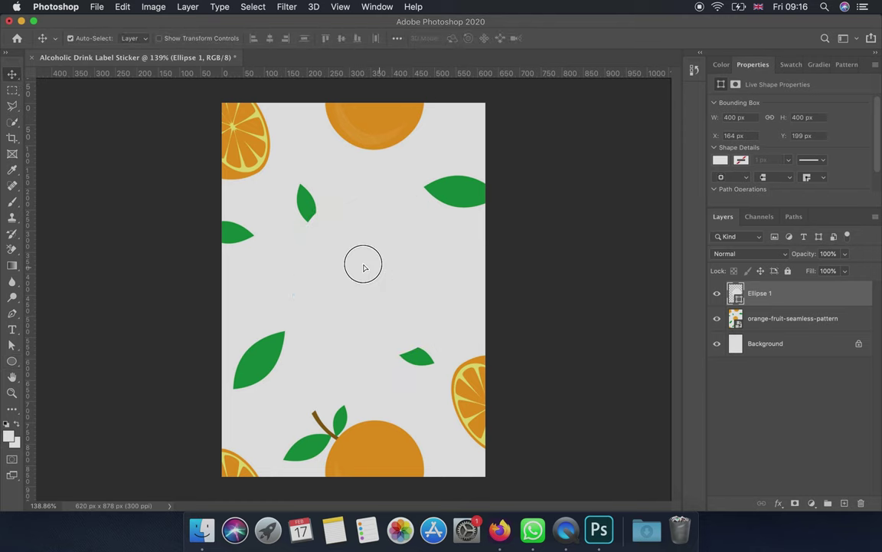
{"action": "left_click_drag", "start_coordinate": [358, 262], "coordinate": [337, 241]}
Step: Fill the circle with orange sampled from the canvas
{"action": "double_click", "coordinate": [737, 295]}
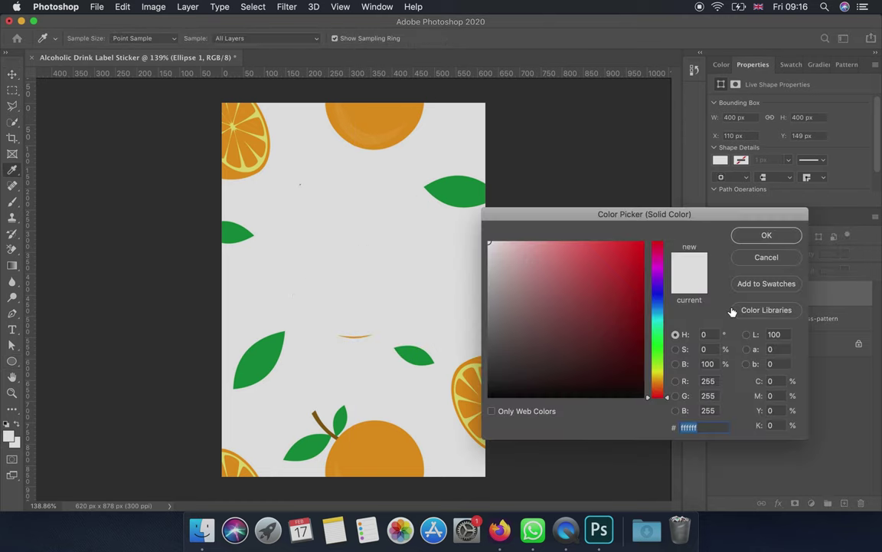
{"action": "left_click_drag", "start_coordinate": [658, 393], "coordinate": [660, 373]}
{"action": "left_click", "coordinate": [394, 437]}
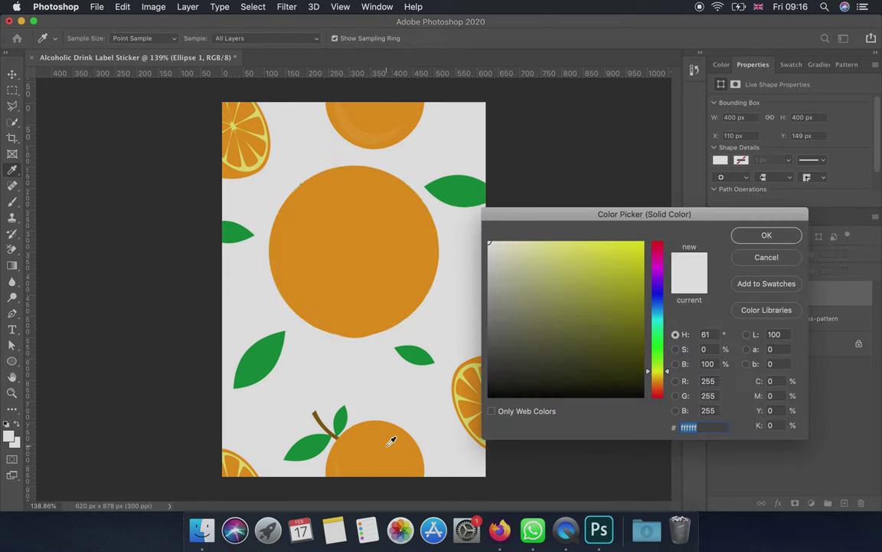
{"action": "left_click", "coordinate": [766, 235]}
{"action": "key", "text": "Down"}
{"action": "key", "text": "Down"}
{"action": "key", "text": "Down"}
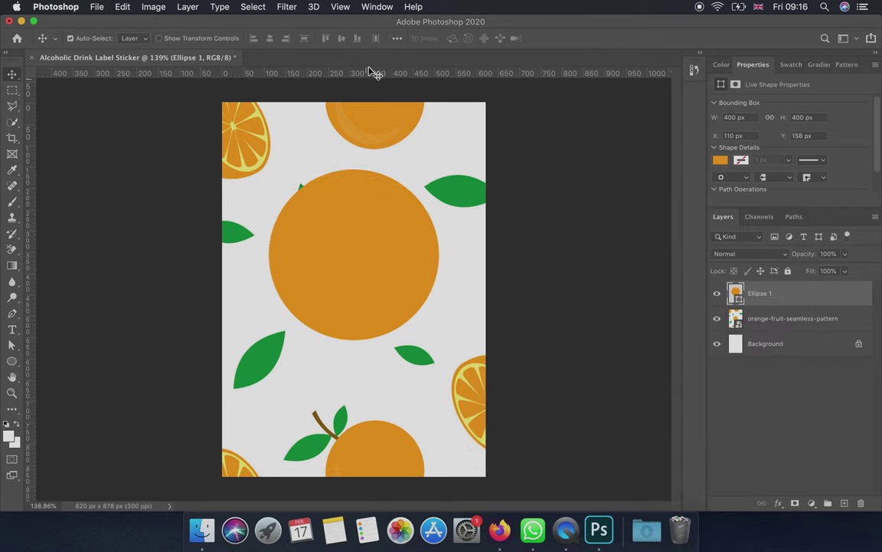
Step: Align the circle to the centre of the canvas
{"action": "left_click", "coordinate": [397, 37]}
{"action": "left_click", "coordinate": [427, 151]}
{"action": "left_click", "coordinate": [427, 157]}
{"action": "left_click", "coordinate": [370, 234]}
{"action": "key", "text": "ctrl+z"}
{"action": "key", "text": "ctrl+shift+z"}
{"action": "scroll", "coordinate": [394, 286], "scroll_direction": "up", "scroll_amount": 2}
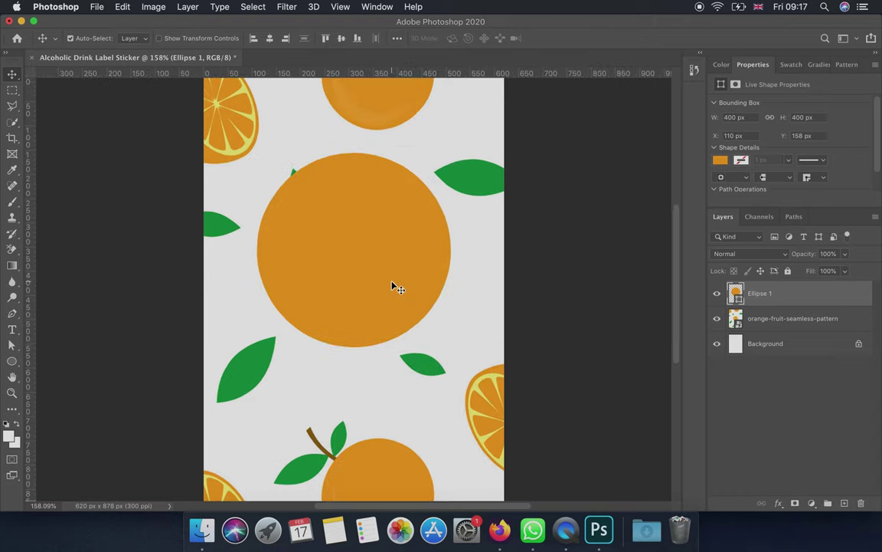
Step: Resize the circle to about 422 px with Free Transform
{"action": "key", "text": "ctrl+t"}
{"action": "left_click_drag", "start_coordinate": [450, 250], "coordinate": [461, 249]}
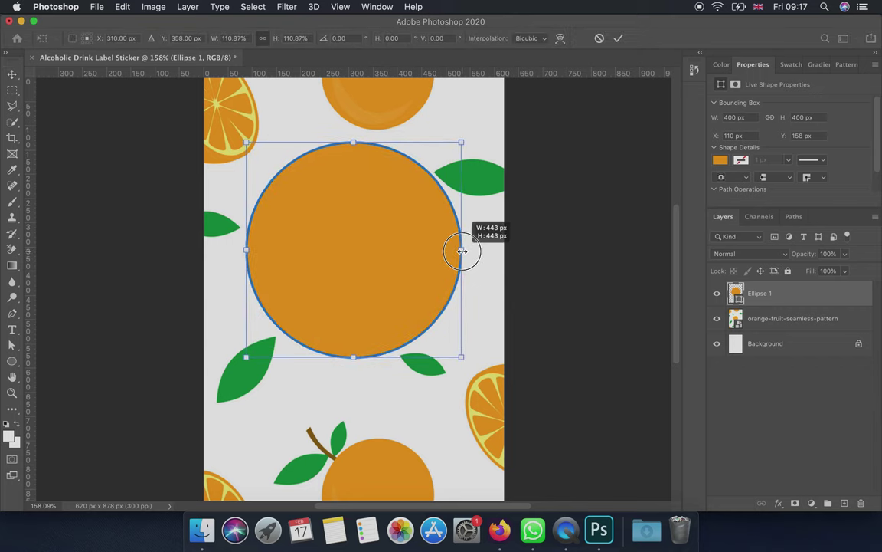
{"action": "left_click_drag", "start_coordinate": [353, 357], "coordinate": [353, 347]}
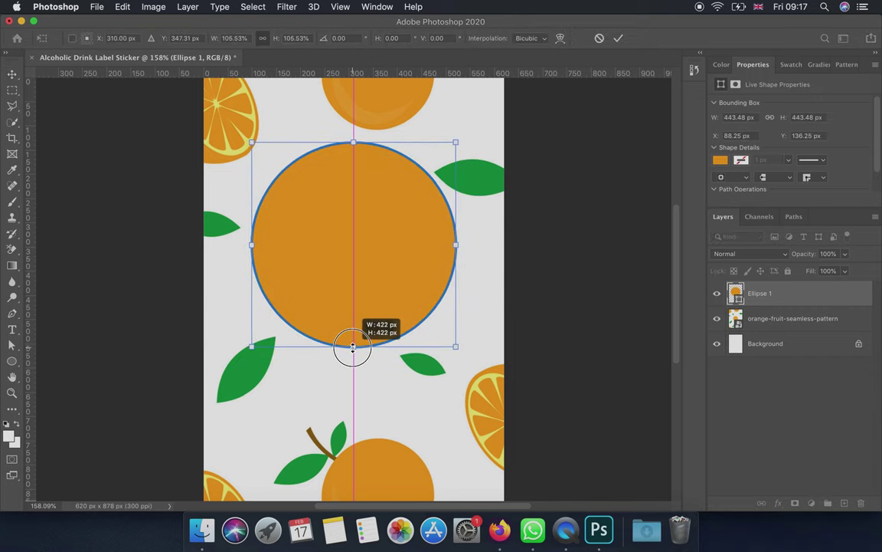
{"action": "key", "text": "Return"}
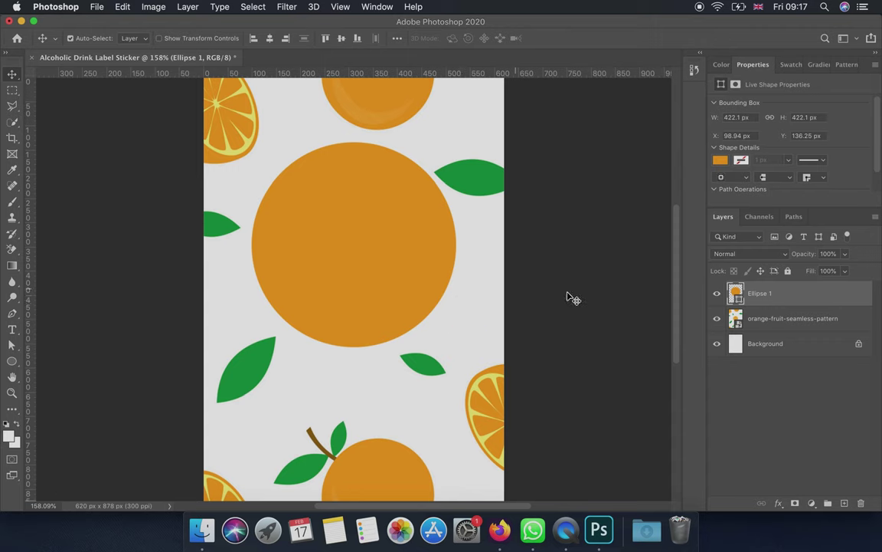
{"action": "left_click", "coordinate": [776, 503]}
Step: Give the circle a 15 px outside gradient stroke and a 65% inner shadow
{"action": "left_click", "coordinate": [709, 357]}
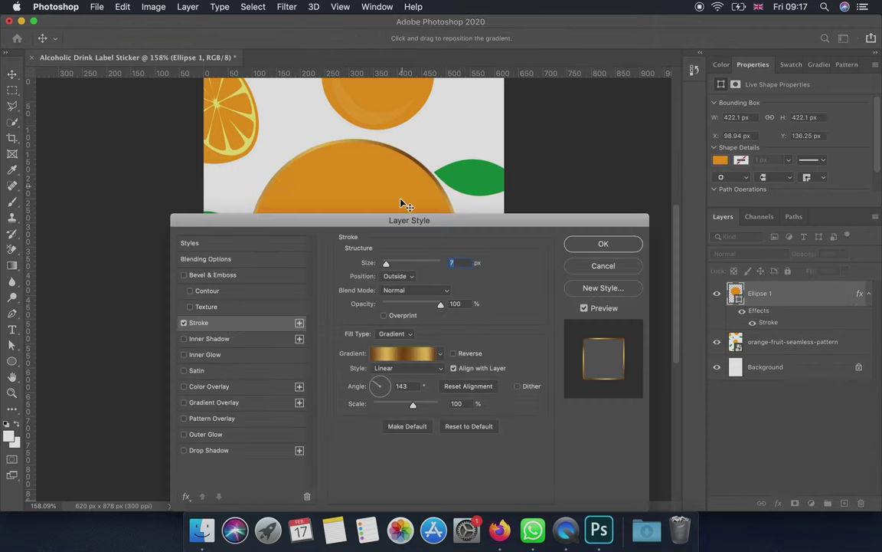
{"action": "left_click_drag", "start_coordinate": [386, 224], "coordinate": [645, 123]}
{"action": "double_click", "coordinate": [721, 163]}
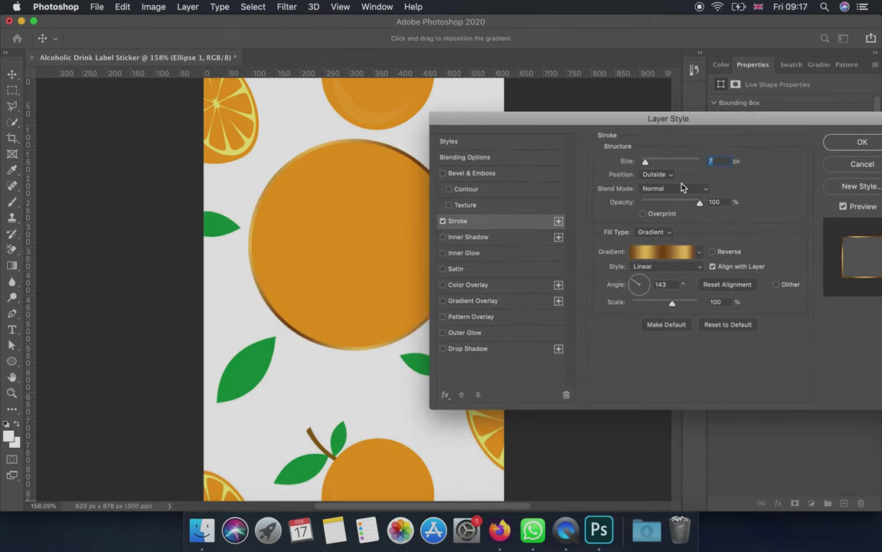
{"action": "type", "text": "15"}
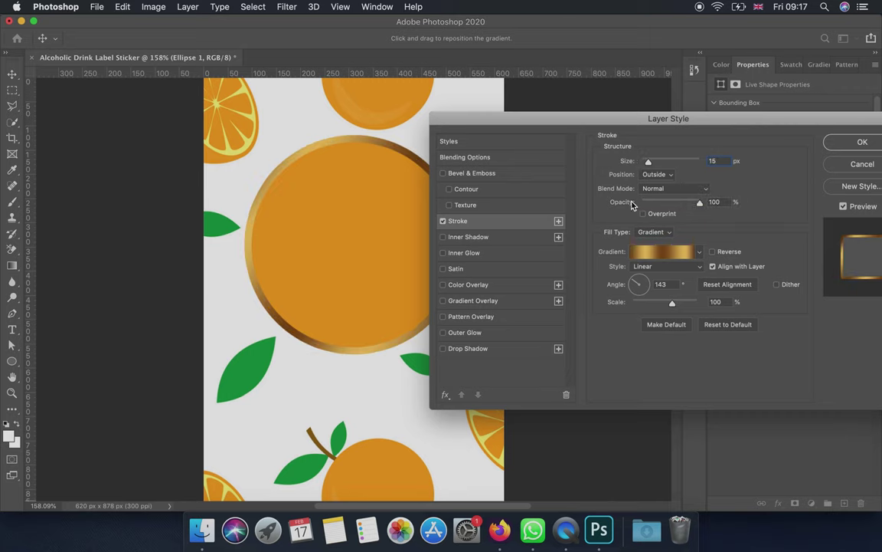
{"action": "left_click", "coordinate": [475, 238]}
{"action": "left_click_drag", "start_coordinate": [671, 179], "coordinate": [680, 179]}
{"action": "left_click_drag", "start_coordinate": [798, 113], "coordinate": [730, 108]}
{"action": "left_click", "coordinate": [645, 222]}
{"action": "key", "text": "shift+Tab"}
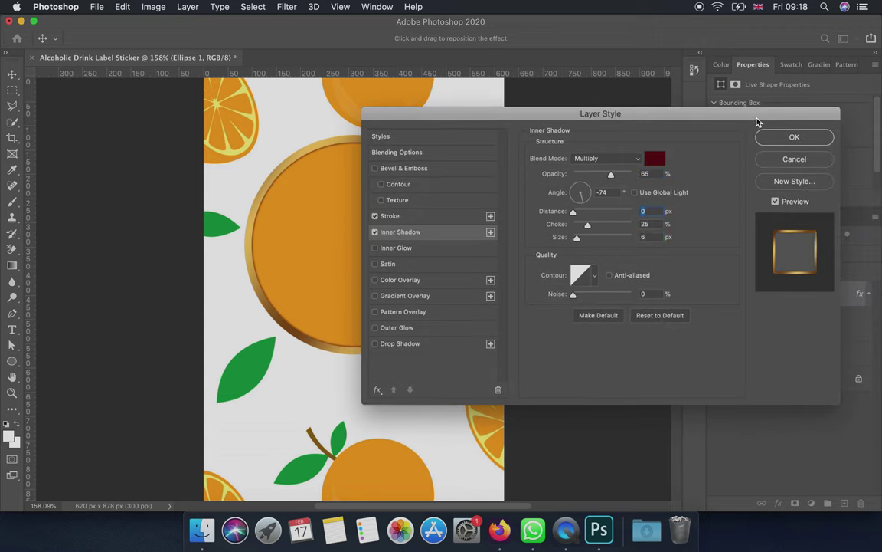
{"action": "left_click", "coordinate": [776, 136]}
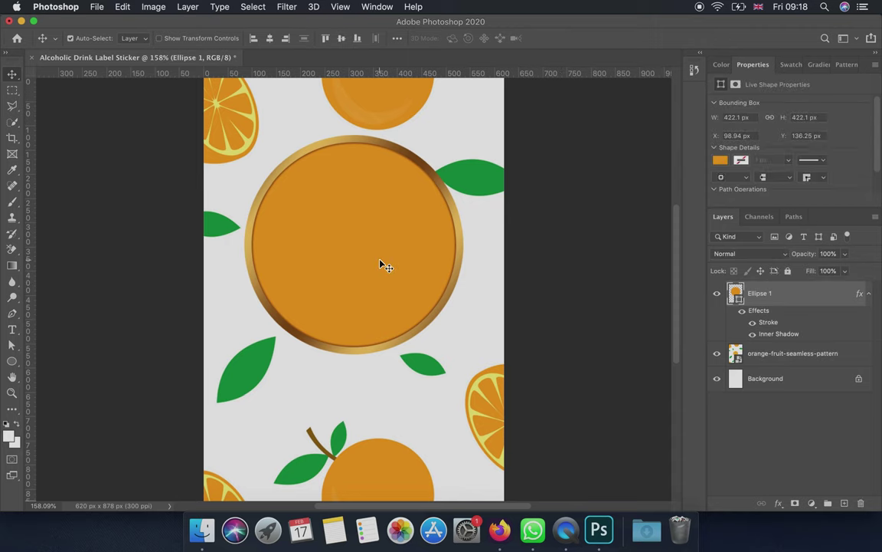
Step: Adjust the gold gradient stroke's colour stops and reapply it
{"action": "double_click", "coordinate": [766, 322]}
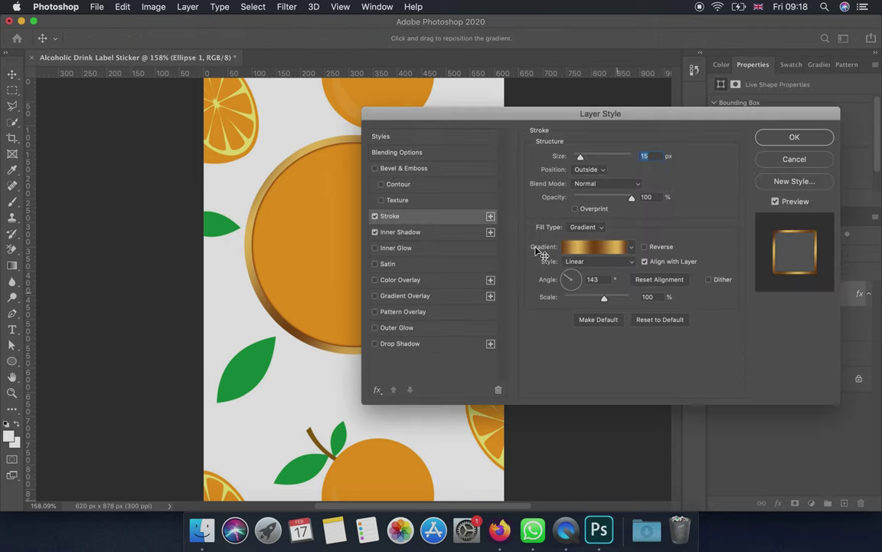
{"action": "left_click", "coordinate": [573, 278]}
{"action": "left_click", "coordinate": [453, 359]}
{"action": "left_click", "coordinate": [510, 359]}
{"action": "left_click", "coordinate": [572, 359]}
{"action": "left_click", "coordinate": [653, 359]}
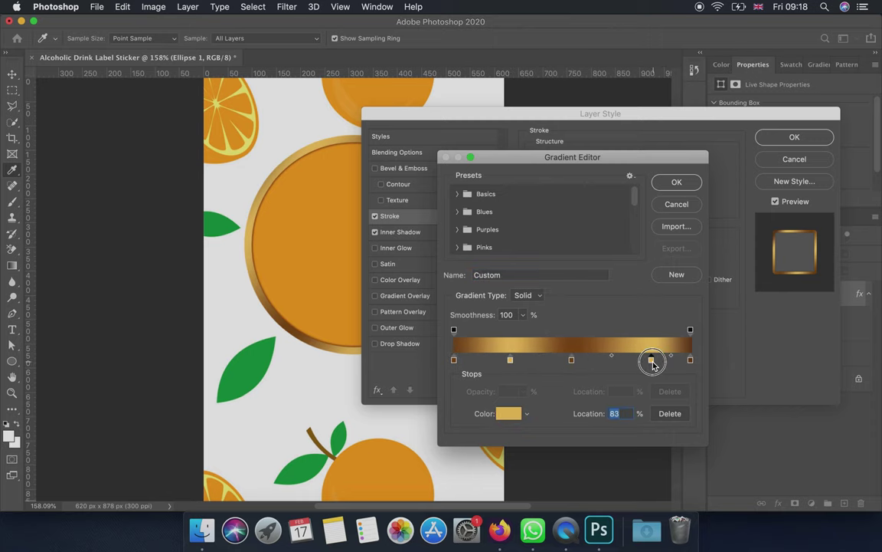
{"action": "left_click", "coordinate": [690, 360]}
{"action": "left_click", "coordinate": [512, 414]}
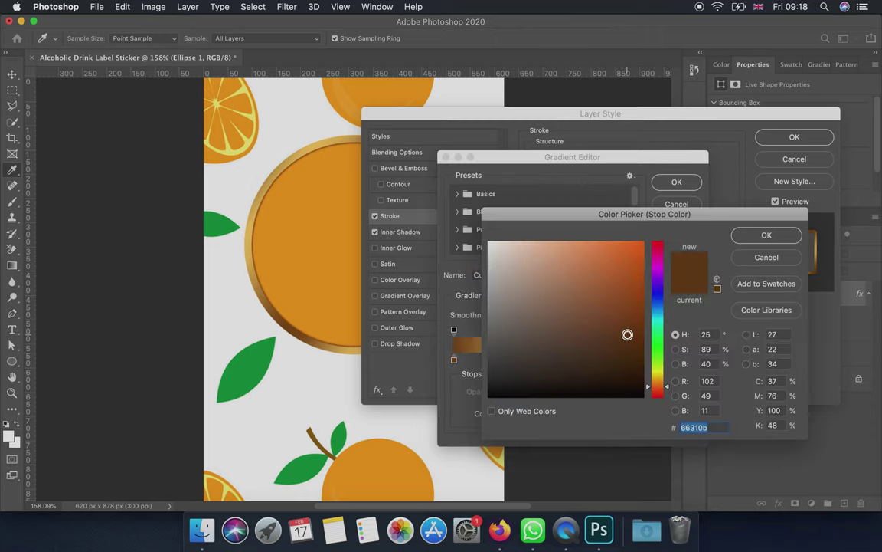
{"action": "left_click", "coordinate": [755, 236]}
{"action": "left_click", "coordinate": [676, 182]}
{"action": "left_click", "coordinate": [789, 140]}
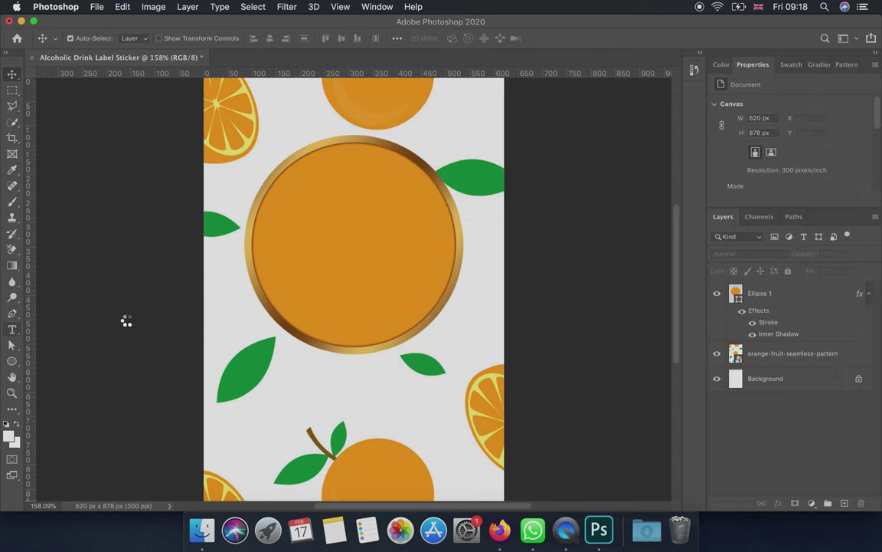
Step: Add centred 'Kombucha' text in the AWAKENNING font at the circle's centre
{"action": "key", "text": "t"}
{"action": "left_click", "coordinate": [460, 39]}
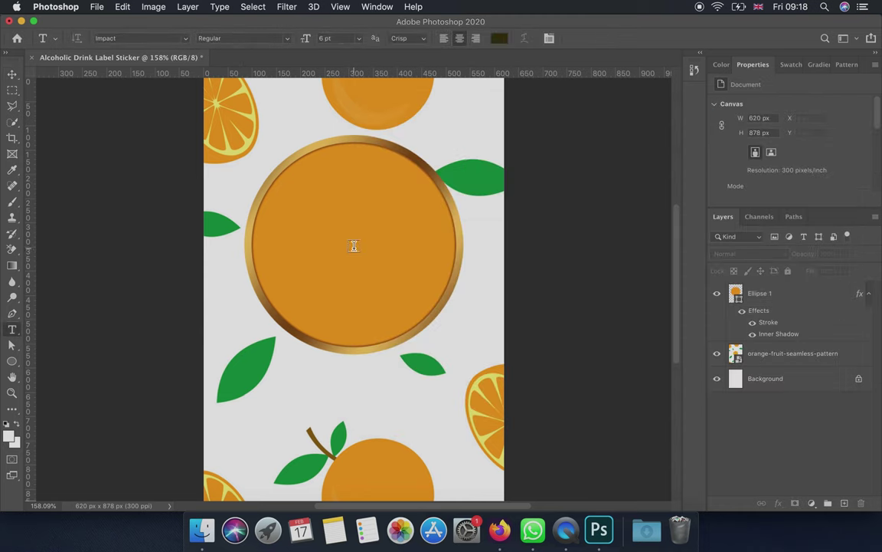
{"action": "left_click", "coordinate": [355, 244]}
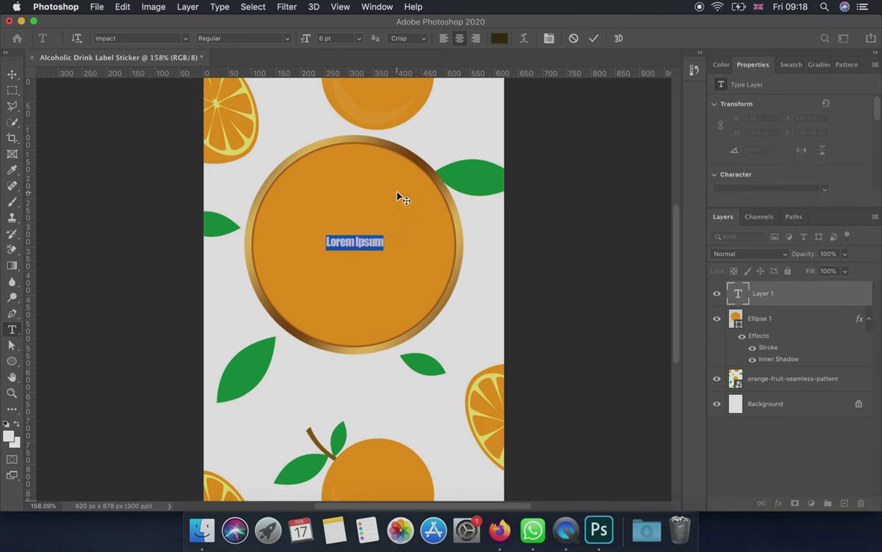
{"action": "left_click", "coordinate": [185, 38]}
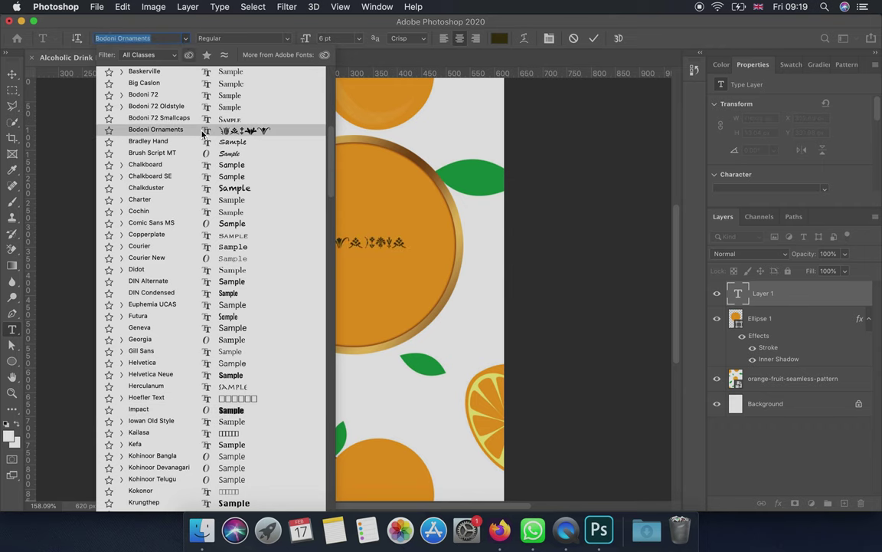
{"action": "scroll", "coordinate": [192, 130], "scroll_direction": "up", "scroll_amount": 3}
{"action": "scroll", "coordinate": [201, 135], "scroll_direction": "up", "scroll_amount": 3}
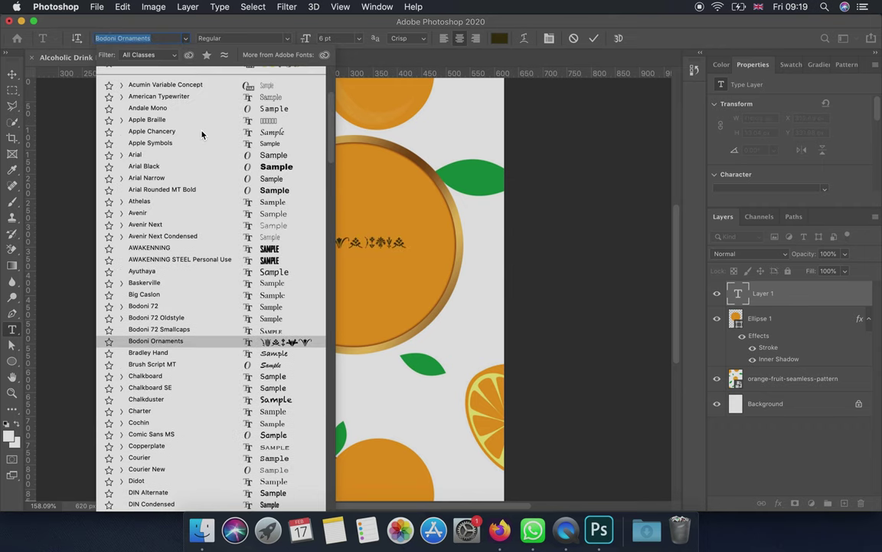
{"action": "scroll", "coordinate": [201, 135], "scroll_direction": "up", "scroll_amount": 4}
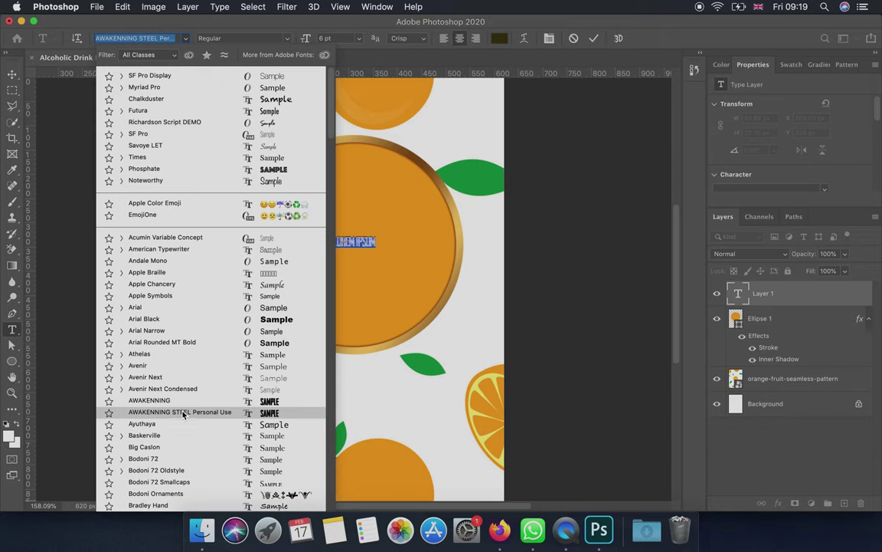
{"action": "left_click", "coordinate": [153, 400]}
{"action": "type", "text": "Kombucha"}
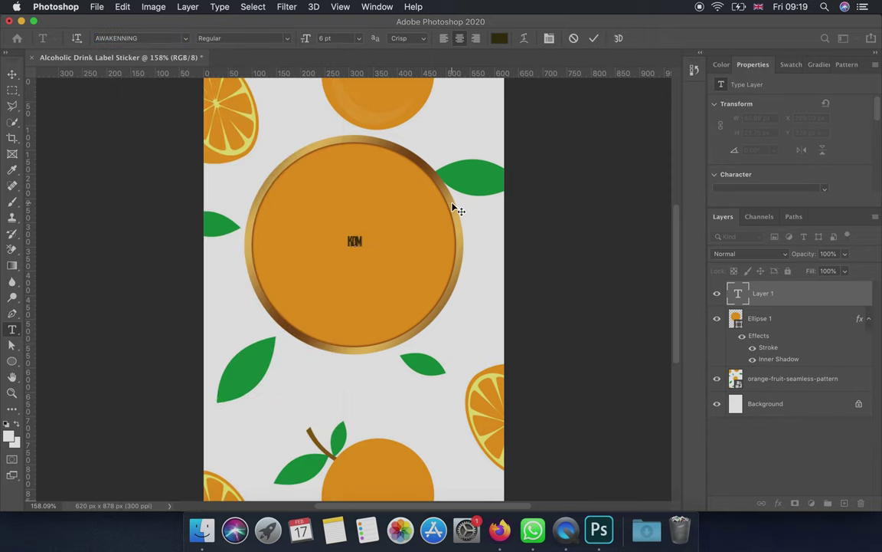
{"action": "left_click", "coordinate": [594, 38]}
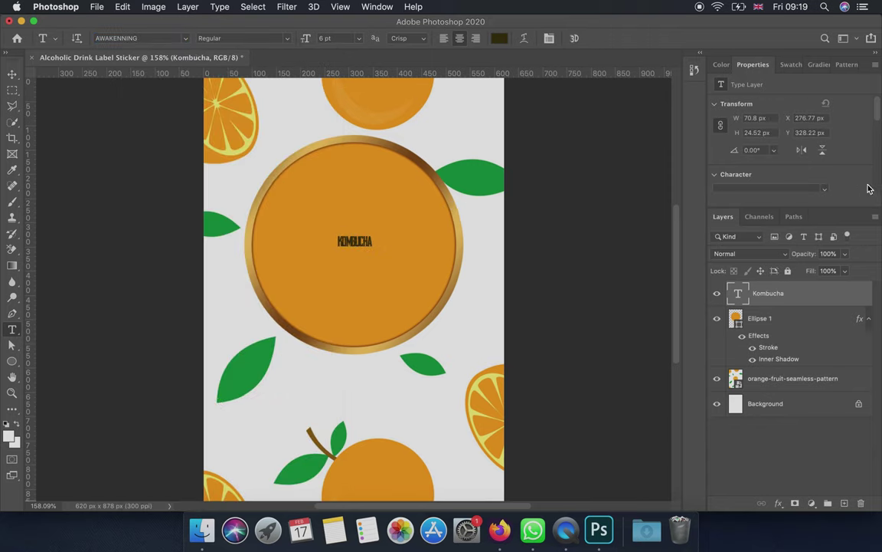
Step: Set the title to 25 pt with -25 tracking
{"action": "scroll", "coordinate": [873, 189], "scroll_direction": "down", "scroll_amount": 2}
{"action": "left_click", "coordinate": [737, 166]}
{"action": "left_click", "coordinate": [307, 37]}
{"action": "type", "text": "25"}
{"action": "key", "text": "Return"}
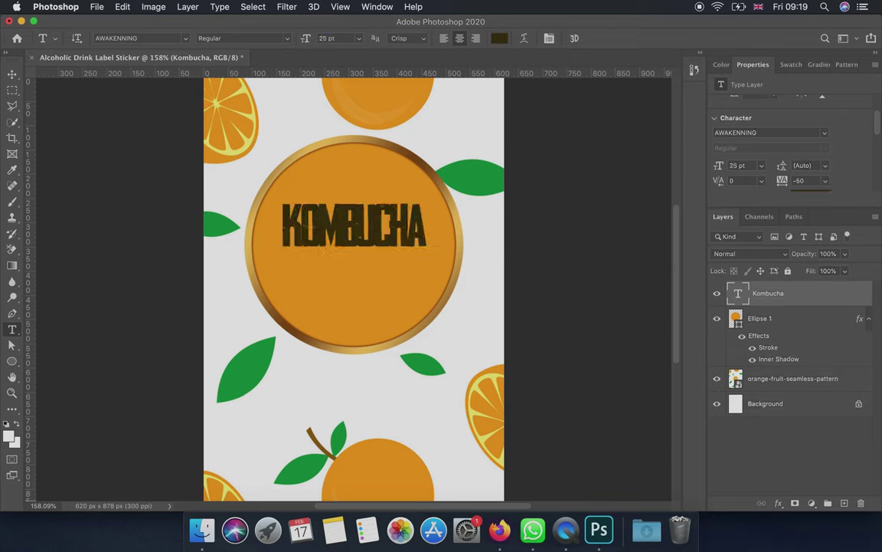
{"action": "left_click", "coordinate": [826, 181]}
{"action": "left_click", "coordinate": [818, 225]}
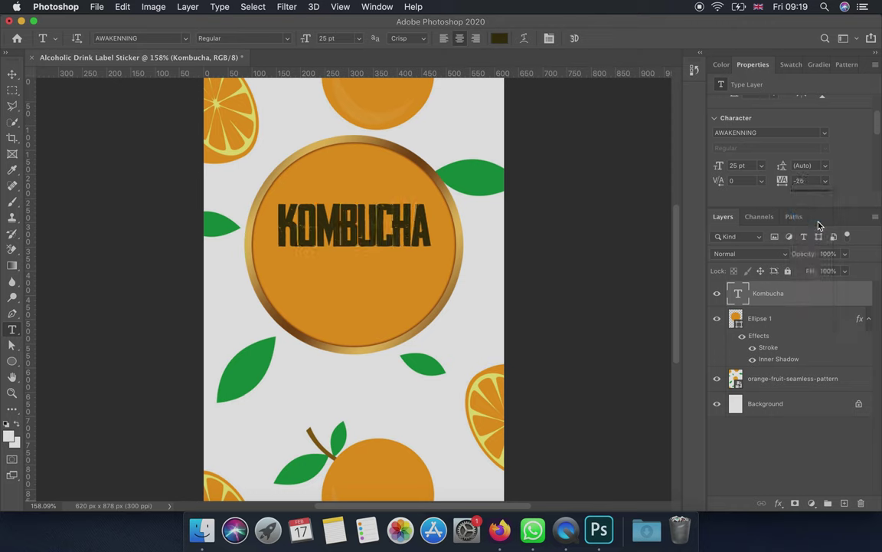
Step: Enlarge the title to about 156% and move it down over the circle
{"action": "left_click", "coordinate": [12, 74]}
{"action": "key", "text": "ctrl+t"}
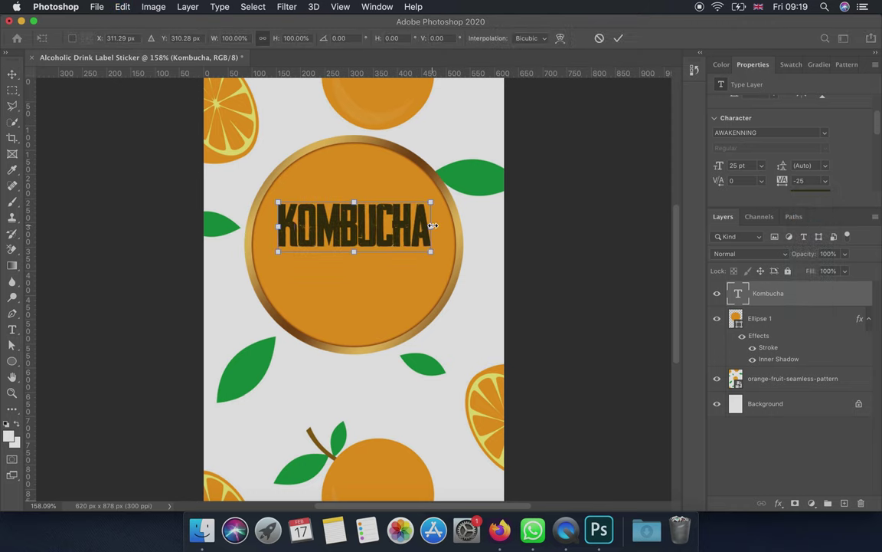
{"action": "left_click_drag", "start_coordinate": [432, 227], "coordinate": [475, 228]}
{"action": "left_click", "coordinate": [618, 38]}
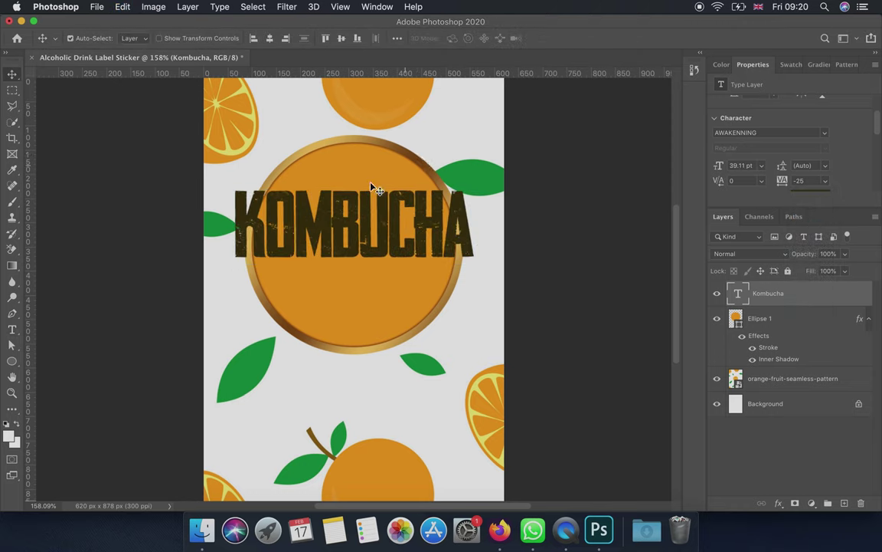
{"action": "left_click_drag", "start_coordinate": [366, 206], "coordinate": [366, 227]}
Step: Colour the KOMBUCHA title dark red
{"action": "scroll", "coordinate": [846, 176], "scroll_direction": "down", "scroll_amount": 3}
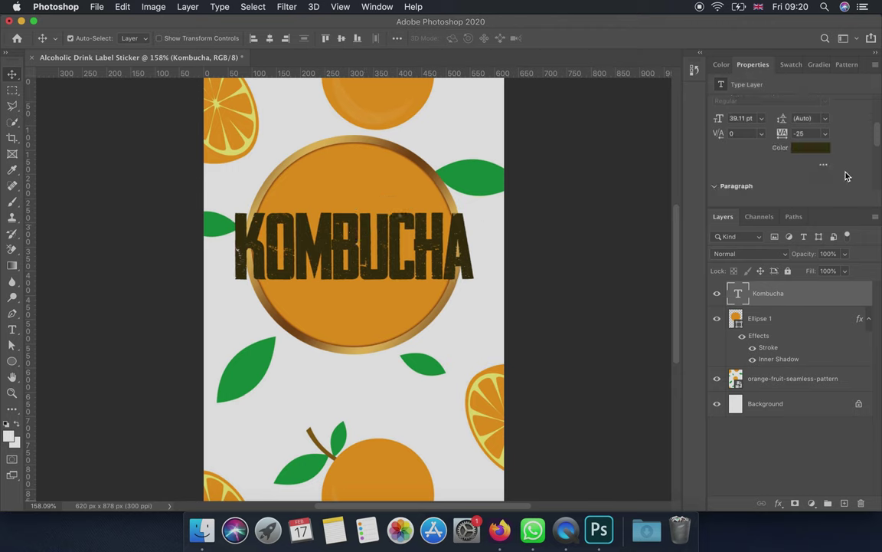
{"action": "left_click", "coordinate": [811, 147]}
{"action": "left_click_drag", "start_coordinate": [657, 366], "coordinate": [657, 389]}
{"action": "left_click_drag", "start_coordinate": [628, 331], "coordinate": [635, 330]}
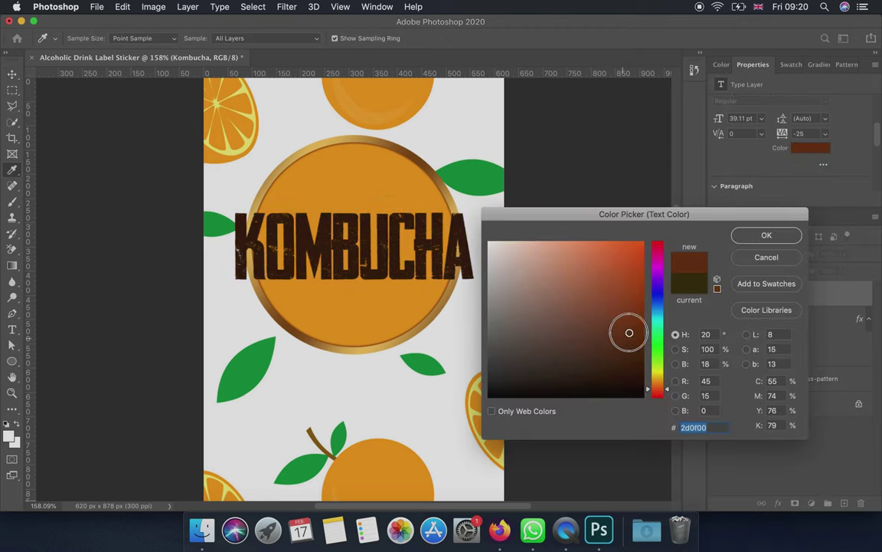
{"action": "left_click_drag", "start_coordinate": [657, 389], "coordinate": [657, 395]}
{"action": "left_click_drag", "start_coordinate": [624, 333], "coordinate": [641, 287]}
{"action": "key", "text": "Return"}
Step: Skew KOMBUCHA to tilt upward about 5.6° and nudge it down 20 px
{"action": "key", "text": "v"}
{"action": "key", "text": "ctrl+t"}
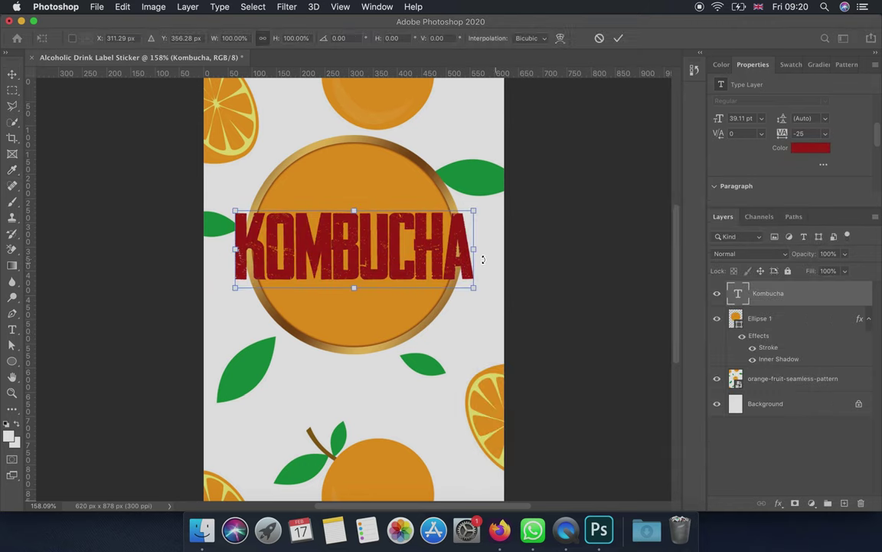
{"action": "left_click_drag", "start_coordinate": [474, 249], "coordinate": [475, 227]}
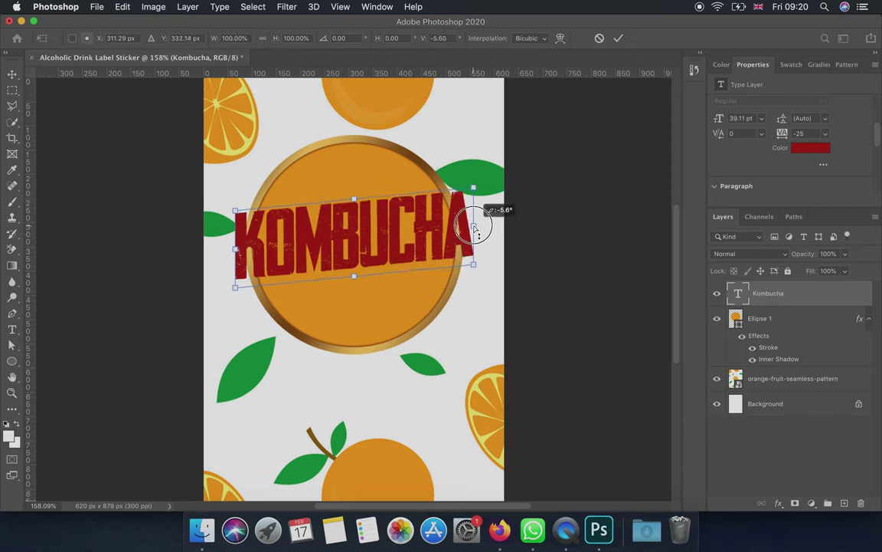
{"action": "left_click", "coordinate": [618, 37]}
{"action": "left_click_drag", "start_coordinate": [399, 207], "coordinate": [366, 237]}
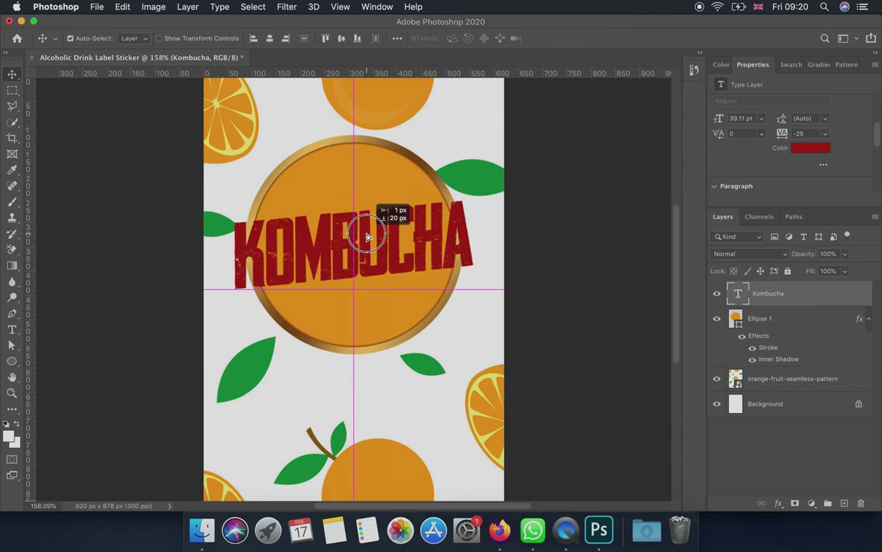
{"action": "left_click", "coordinate": [779, 503]}
{"action": "left_click", "coordinate": [800, 403]}
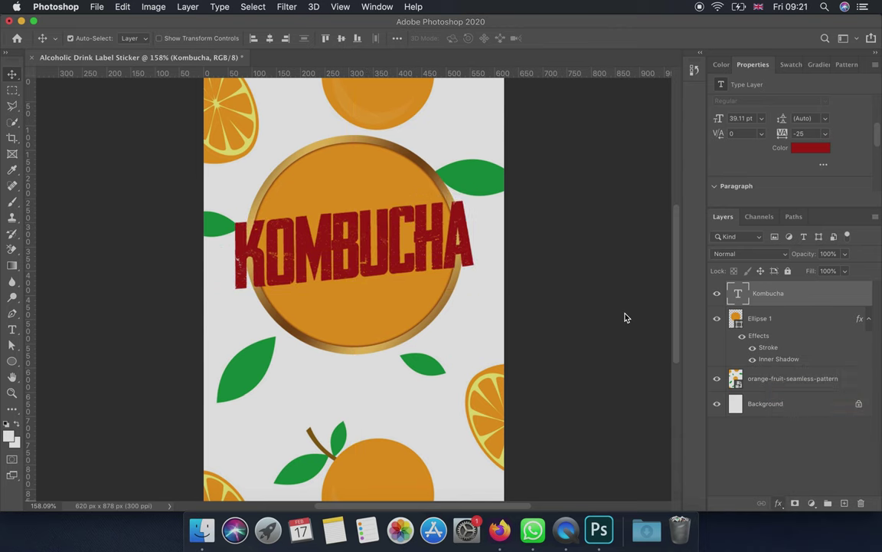
Step: Give KOMBUCHA a 12 px solid-colour stroke
{"action": "left_click", "coordinate": [697, 232]}
{"action": "left_click", "coordinate": [687, 221]}
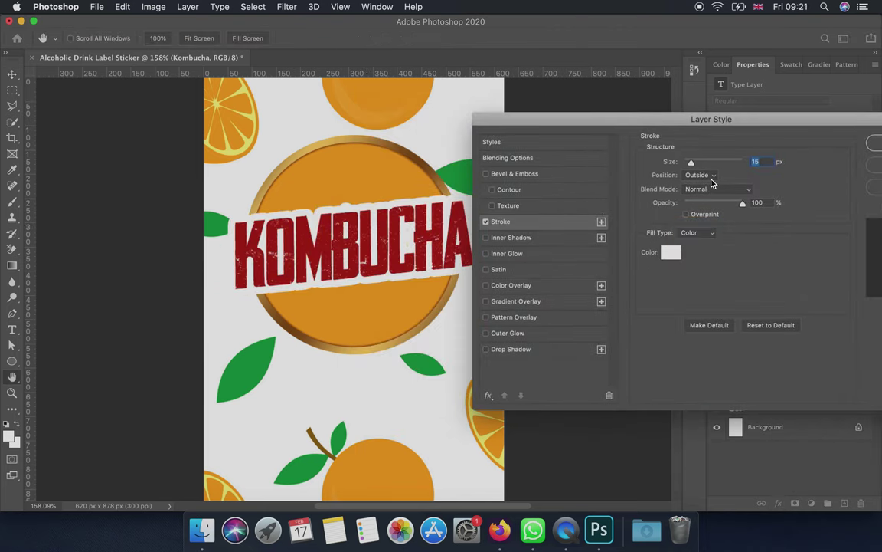
{"action": "left_click_drag", "start_coordinate": [674, 127], "coordinate": [615, 130]}
{"action": "key", "text": "Down"}
{"action": "key", "text": "Down"}
{"action": "key", "text": "Down"}
{"action": "key", "text": "Return"}
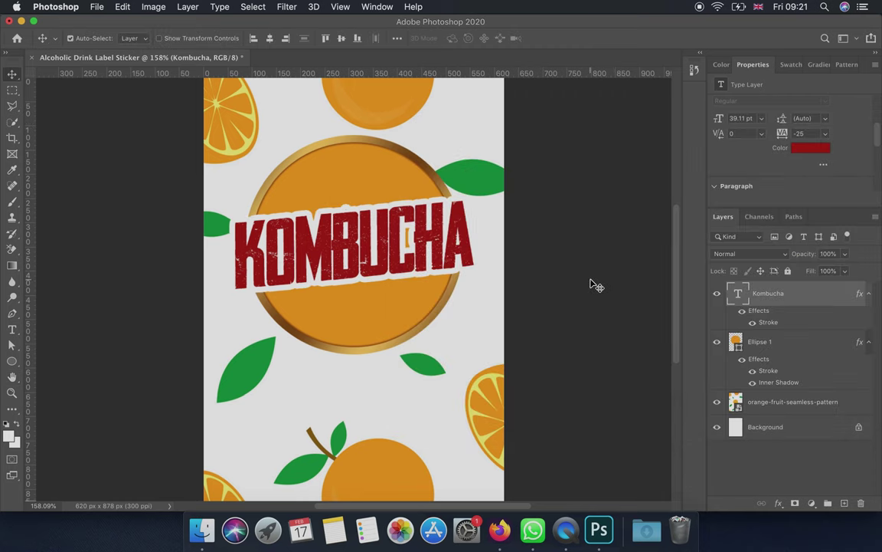
Step: Add a 100% drop shadow with distance 12, spread 15 and size 18
{"action": "left_click", "coordinate": [778, 503]}
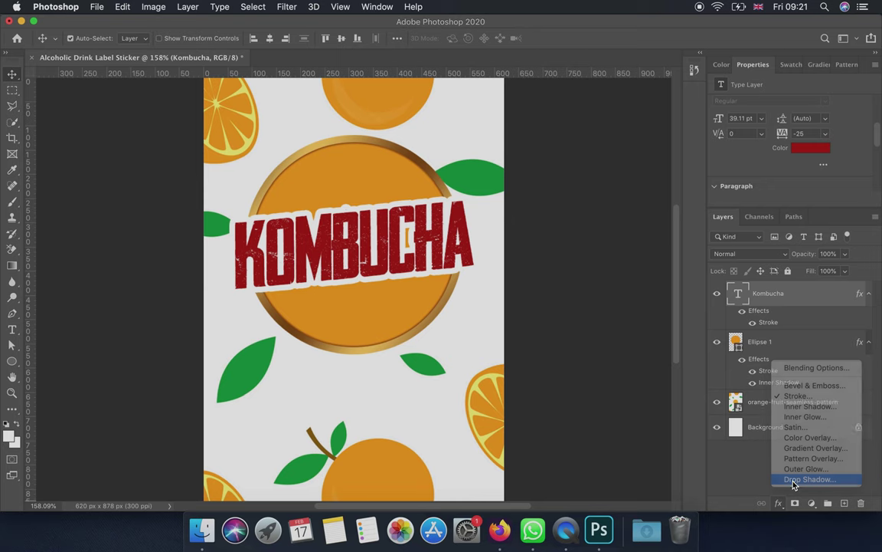
{"action": "left_click", "coordinate": [796, 476]}
{"action": "left_click_drag", "start_coordinate": [643, 184], "coordinate": [674, 184]}
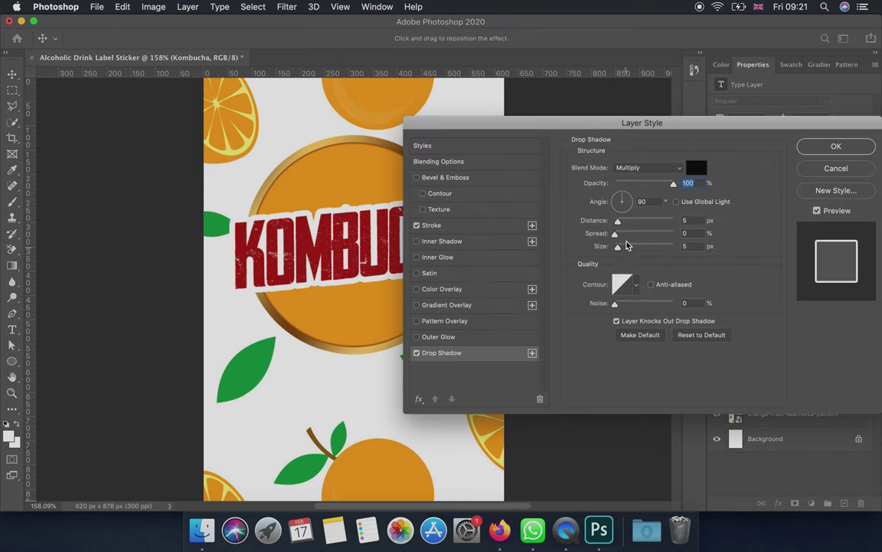
{"action": "double_click", "coordinate": [692, 246]}
{"action": "type", "text": "4"}
{"action": "scroll", "coordinate": [692, 243], "scroll_direction": "up", "scroll_amount": 4}
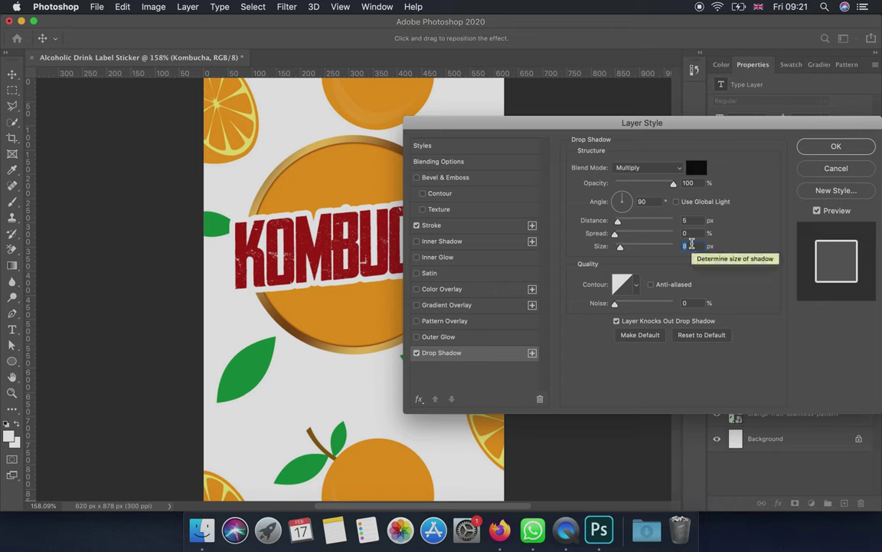
{"action": "scroll", "coordinate": [691, 244], "scroll_direction": "up", "scroll_amount": 2}
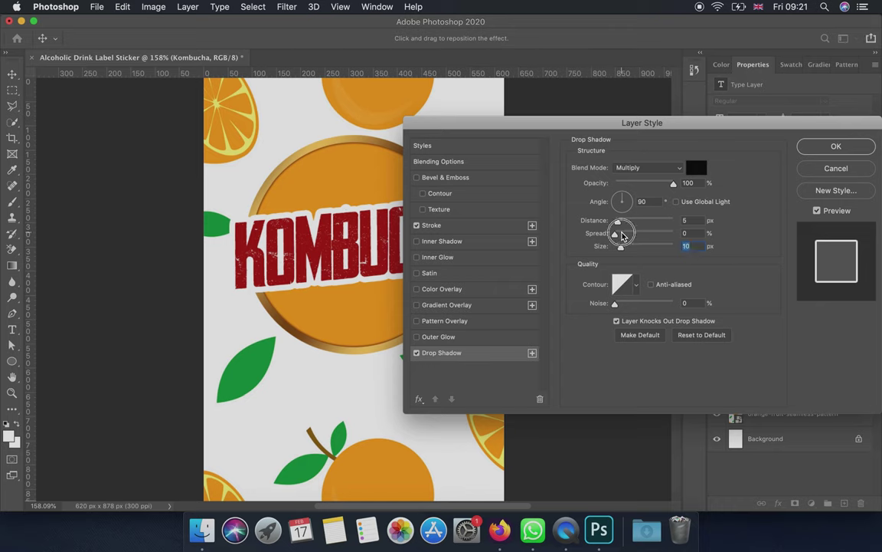
{"action": "mouse_move", "coordinate": [615, 233]}
{"action": "left_mouse_down"}
{"action": "mouse_move", "coordinate": [624, 222]}
{"action": "mouse_move", "coordinate": [624, 249]}
{"action": "mouse_move", "coordinate": [623, 233]}
{"action": "left_mouse_up"}
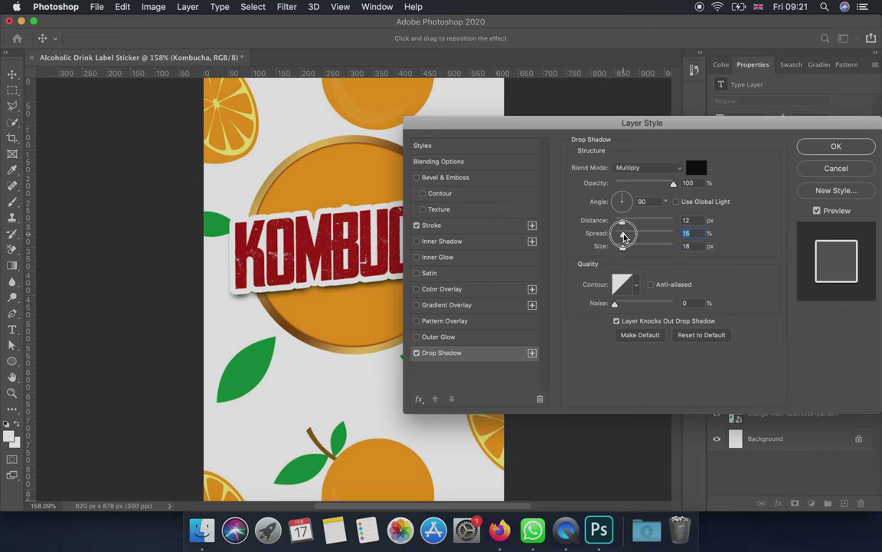
{"action": "left_click", "coordinate": [820, 151]}
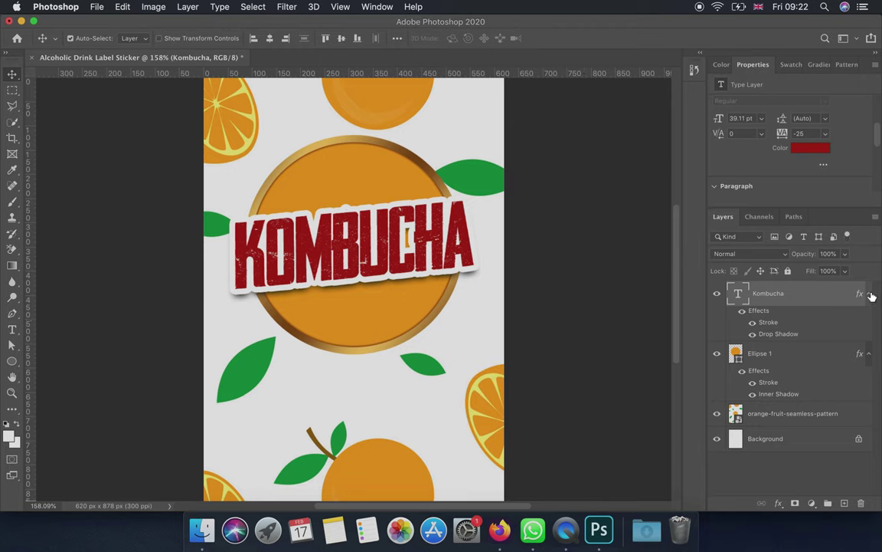
{"action": "left_click", "coordinate": [868, 293]}
{"action": "left_click", "coordinate": [868, 317]}
Step: Add 'Governor' text in Impact above KOMBUCHA
{"action": "left_click", "coordinate": [128, 339]}
{"action": "left_click", "coordinate": [11, 331]}
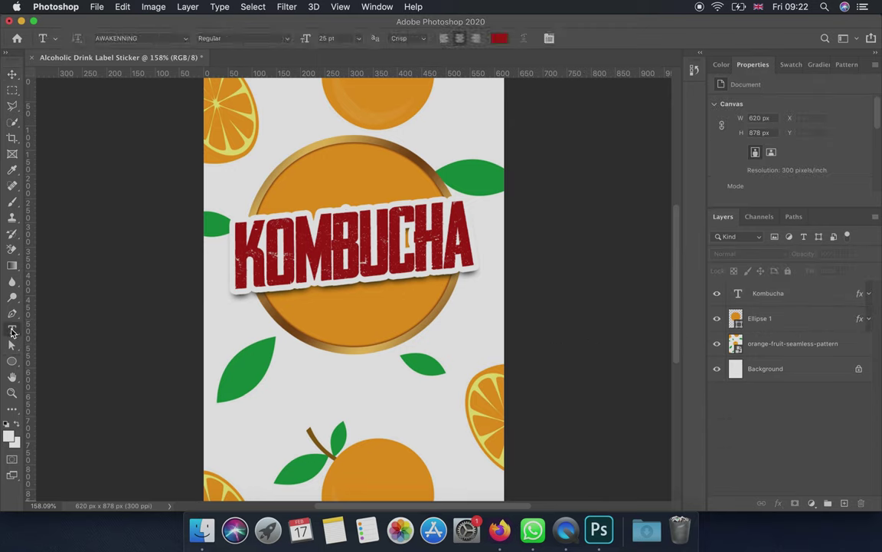
{"action": "left_click", "coordinate": [323, 187]}
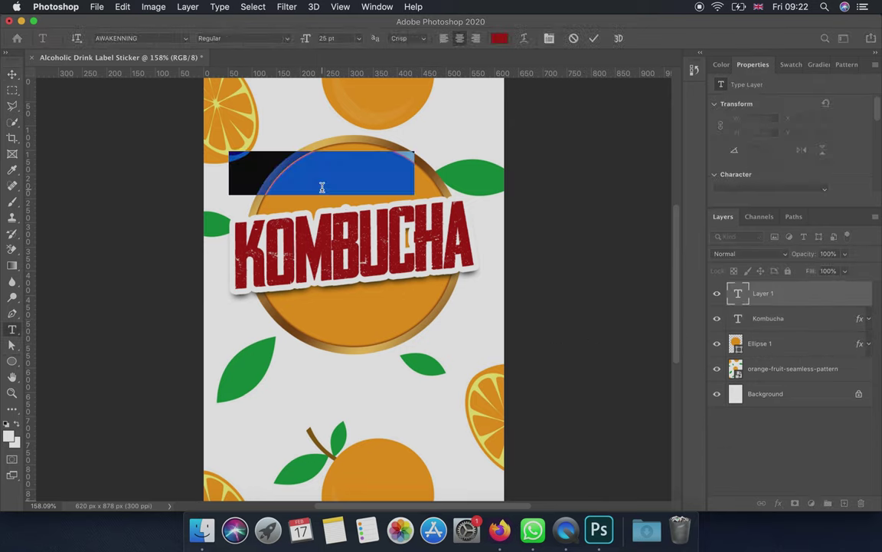
{"action": "left_click", "coordinate": [186, 40]}
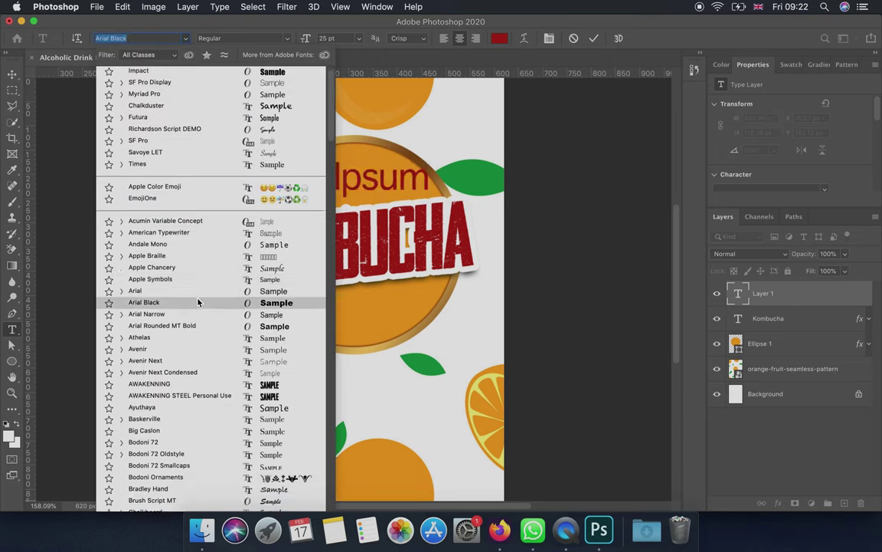
{"action": "scroll", "coordinate": [200, 298], "scroll_direction": "down", "scroll_amount": 3}
{"action": "scroll", "coordinate": [197, 299], "scroll_direction": "down", "scroll_amount": 5}
{"action": "scroll", "coordinate": [198, 303], "scroll_direction": "down", "scroll_amount": 2}
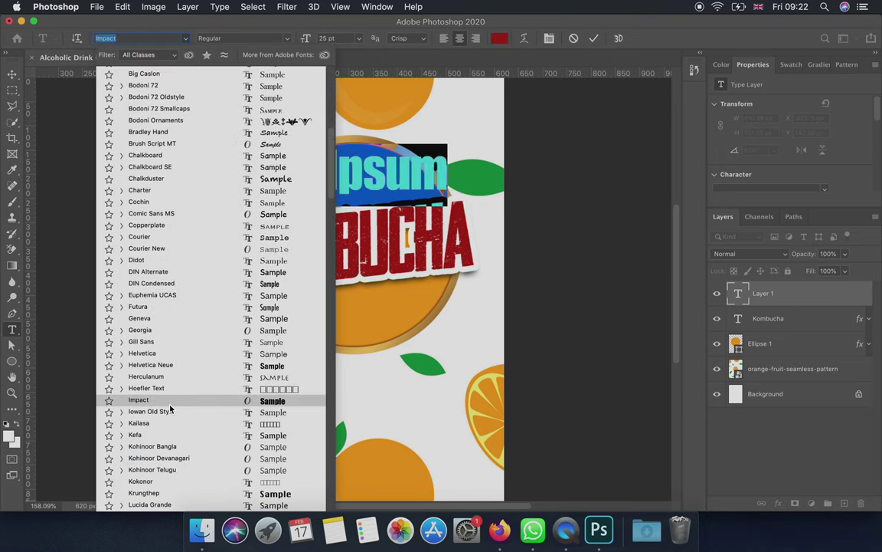
{"action": "left_click", "coordinate": [173, 401]}
{"action": "type", "text": "Governor"}
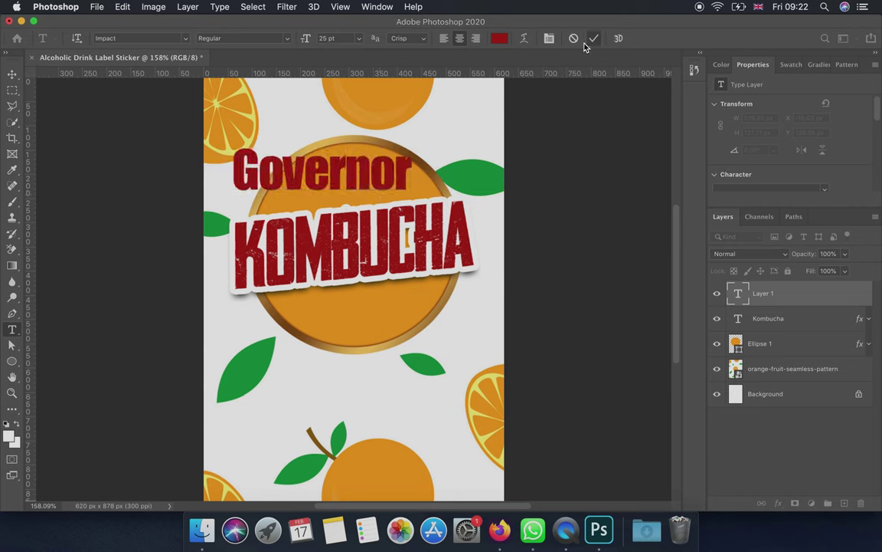
{"action": "left_click", "coordinate": [592, 39]}
Step: Colour Governor deep maroon and centre it horizontally on the label
{"action": "left_click", "coordinate": [499, 38]}
{"action": "left_click", "coordinate": [636, 361]}
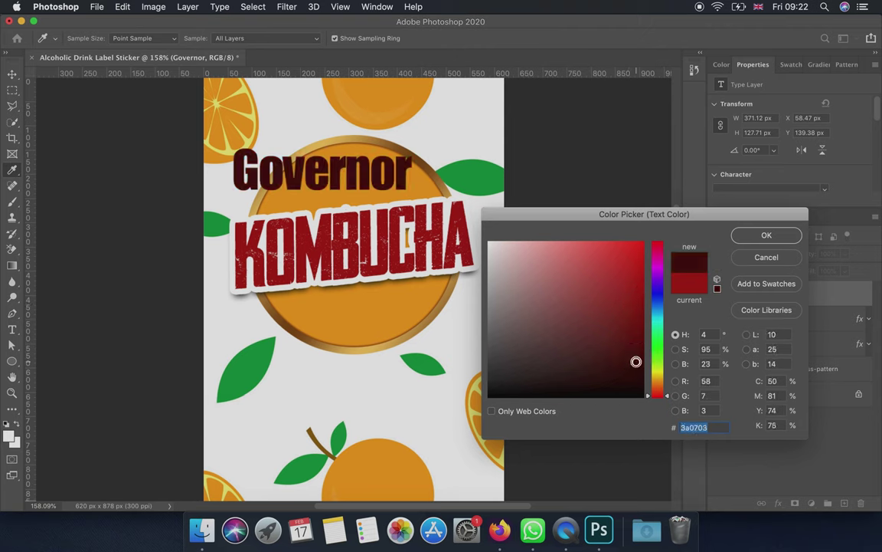
{"action": "left_click", "coordinate": [766, 235]}
{"action": "key", "text": "v"}
{"action": "left_click_drag", "start_coordinate": [306, 174], "coordinate": [355, 182]}
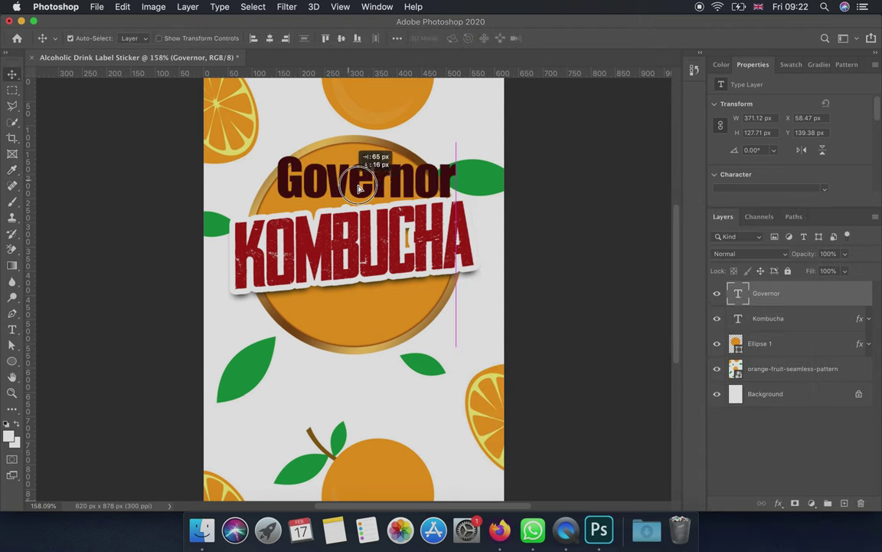
{"action": "left_click", "coordinate": [274, 38]}
Step: Scale Governor to about 77% and settle it just above KOMBUCHA
{"action": "key", "text": "super+t"}
{"action": "mouse_move", "coordinate": [449, 182]}
{"action": "left_mouse_down"}
{"action": "mouse_move", "coordinate": [413, 172]}
{"action": "mouse_move", "coordinate": [374, 178]}
{"action": "mouse_move", "coordinate": [350, 164]}
{"action": "left_mouse_up"}
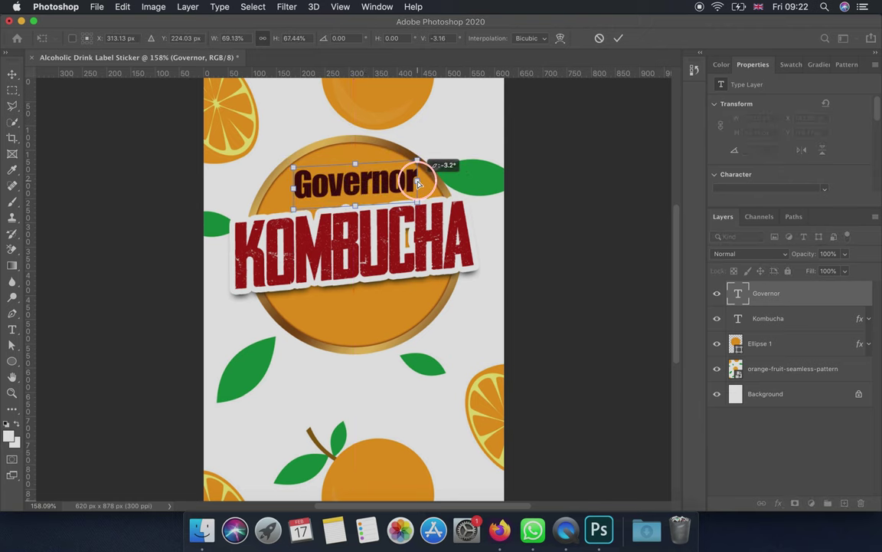
{"action": "left_click_drag", "start_coordinate": [415, 174], "coordinate": [417, 183]}
{"action": "left_click", "coordinate": [618, 38]}
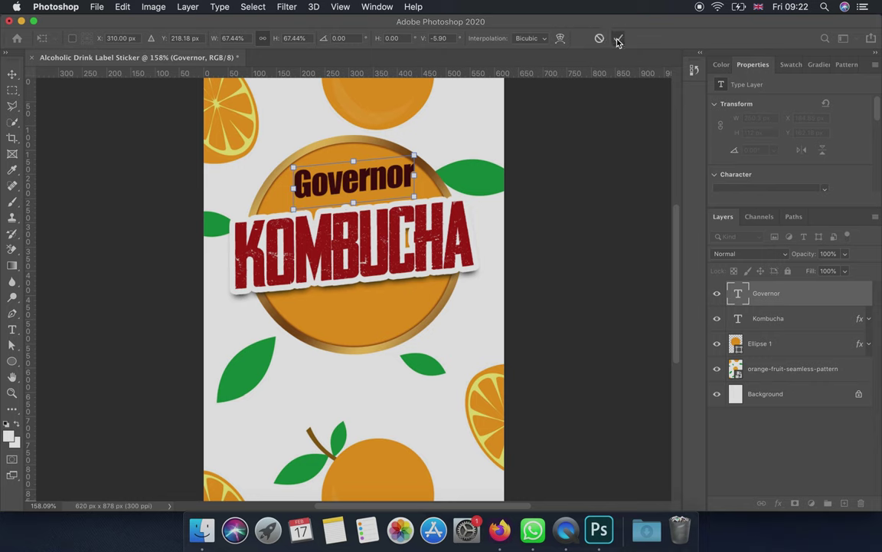
{"action": "left_click_drag", "start_coordinate": [343, 187], "coordinate": [342, 193]}
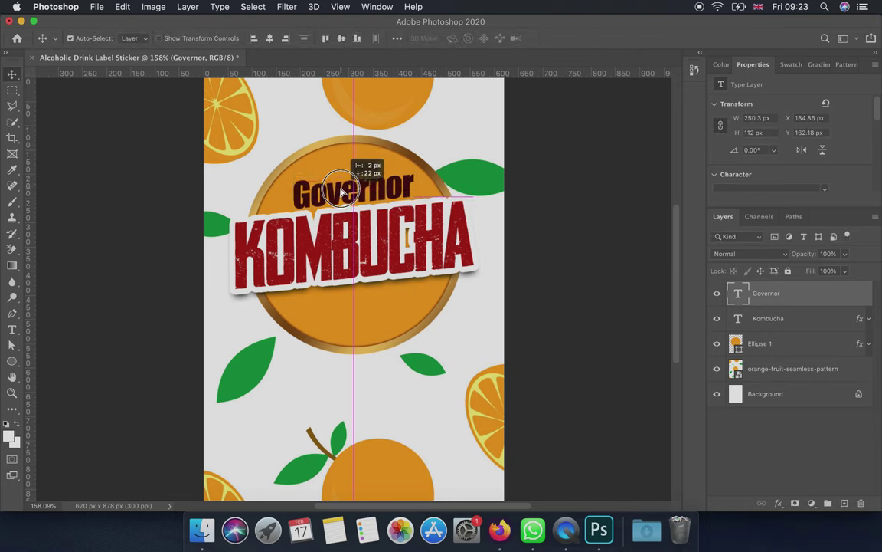
{"action": "left_click_drag", "start_coordinate": [342, 192], "coordinate": [342, 188]}
Step: Shrink Governor to about 94% width and nudge it slightly left and down
{"action": "key", "text": "ctrl+t"}
{"action": "left_click_drag", "start_coordinate": [417, 190], "coordinate": [403, 193]}
{"action": "key", "text": "Return"}
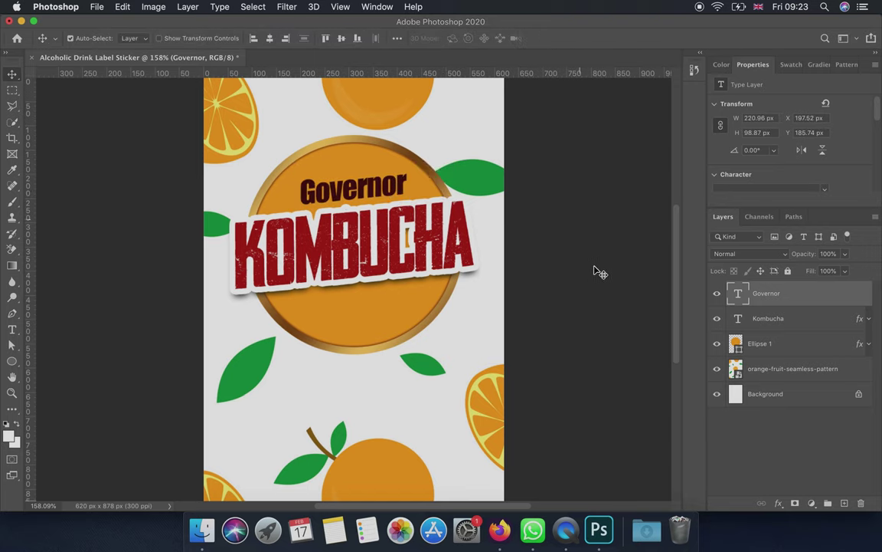
{"action": "key", "text": "Left"}
{"action": "key", "text": "Left"}
{"action": "key", "text": "Down"}
{"action": "key", "text": "Down"}
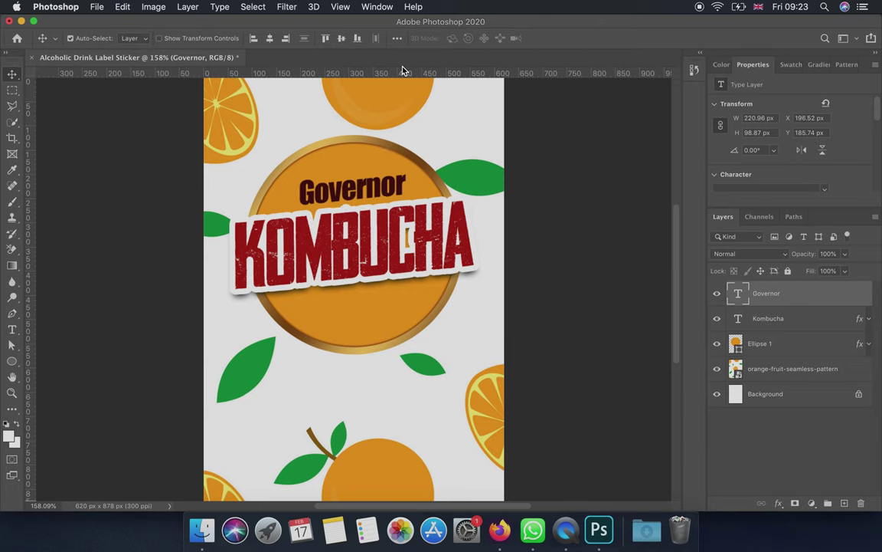
Step: Add a dark-red 'Drink' copy of Governor under KOMBUCHA's right end, then open Resources
{"action": "left_click_drag", "start_coordinate": [349, 178], "coordinate": [421, 297]}
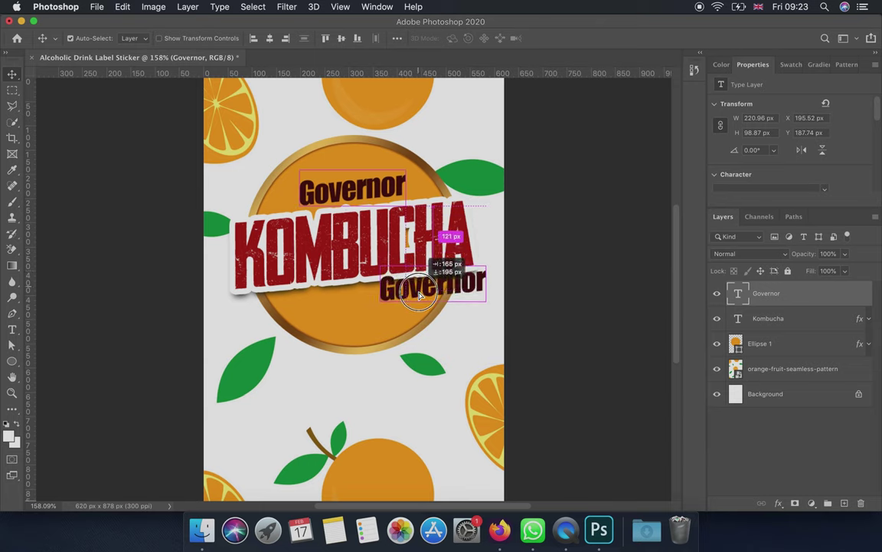
{"action": "double_click", "coordinate": [421, 297]}
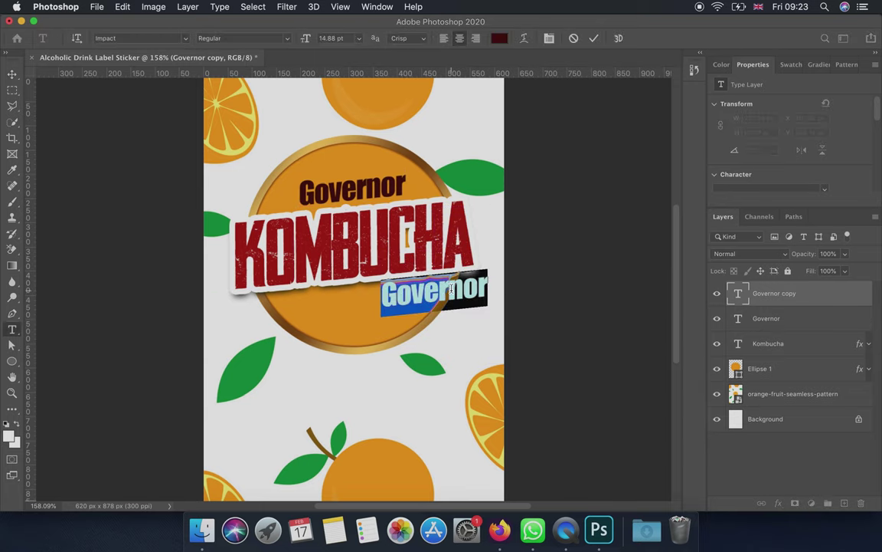
{"action": "type", "text": "Drink"}
{"action": "left_click", "coordinate": [593, 37]}
{"action": "key", "text": "v"}
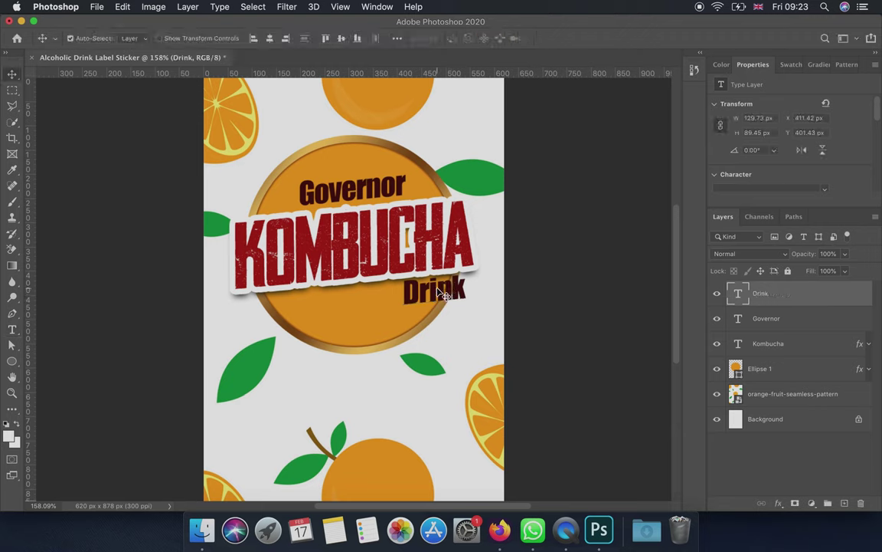
{"action": "key", "text": "Left"}
{"action": "key", "text": "Left"}
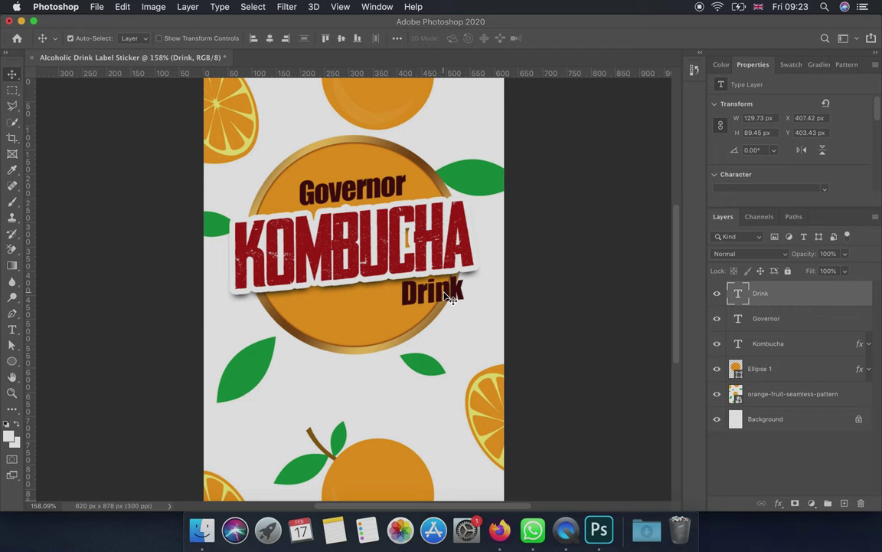
{"action": "left_click", "coordinate": [202, 530]}
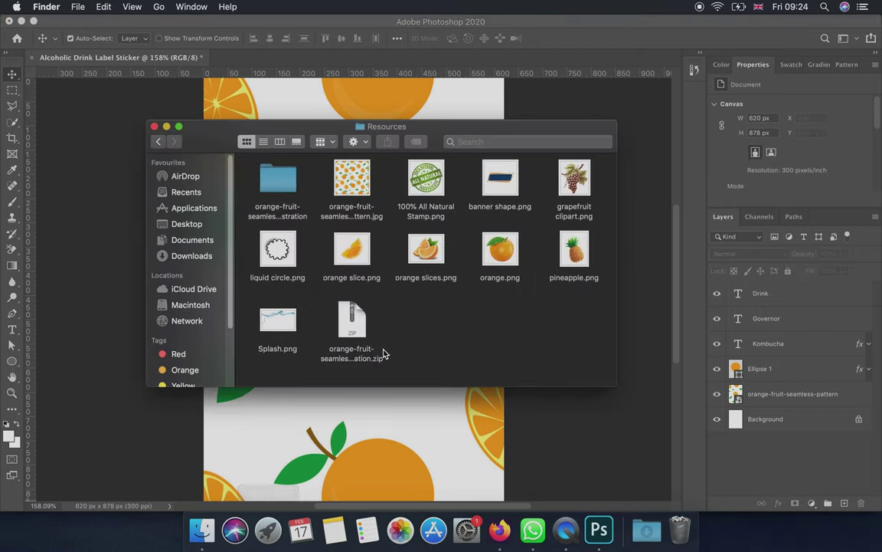
Step: Place orange slices.png, scaled to about 12%, in the circle beneath KOMBUCHA
{"action": "mouse_move", "coordinate": [426, 249]}
{"action": "left_mouse_down"}
{"action": "mouse_move", "coordinate": [484, 366]}
{"action": "mouse_move", "coordinate": [510, 371]}
{"action": "left_mouse_up"}
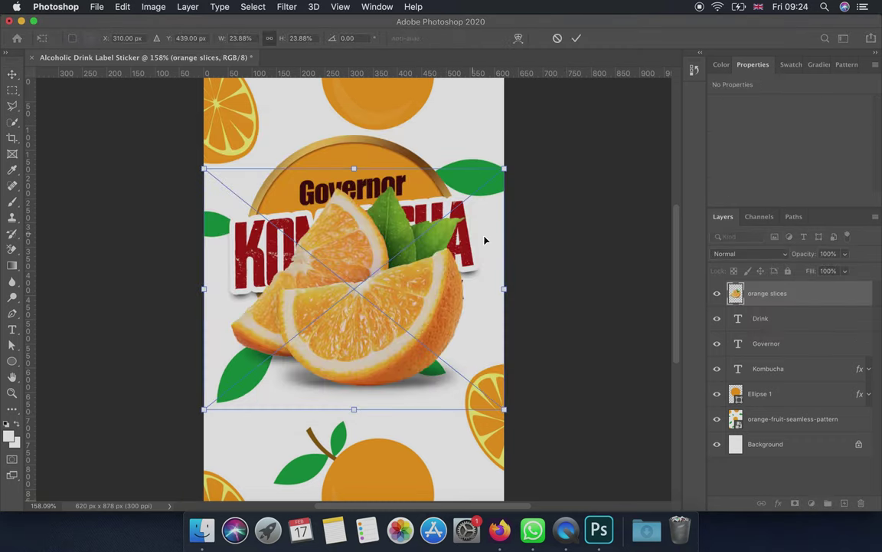
{"action": "mouse_move", "coordinate": [504, 289]}
{"action": "left_mouse_down"}
{"action": "mouse_move", "coordinate": [452, 274]}
{"action": "mouse_move", "coordinate": [447, 264]}
{"action": "mouse_move", "coordinate": [441, 289]}
{"action": "left_mouse_up"}
{"action": "left_click_drag", "start_coordinate": [368, 293], "coordinate": [367, 304]}
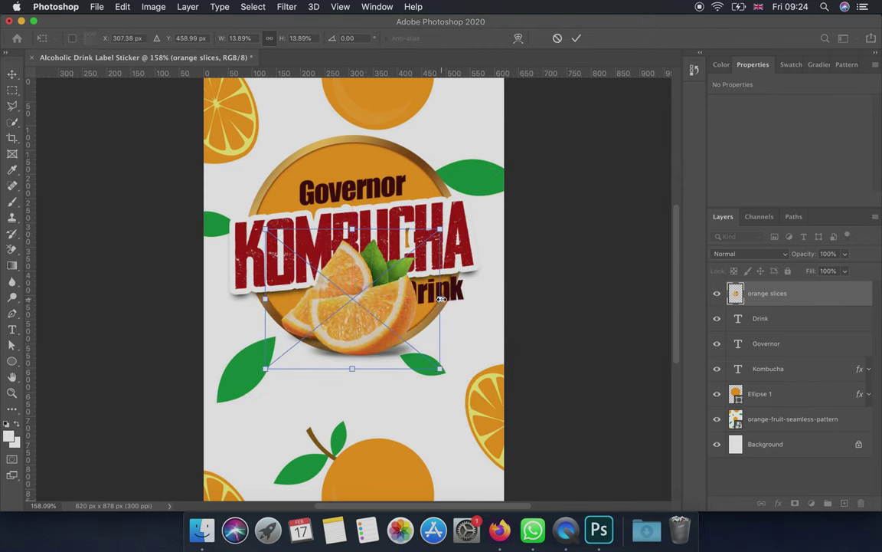
{"action": "left_click_drag", "start_coordinate": [352, 229], "coordinate": [352, 251]}
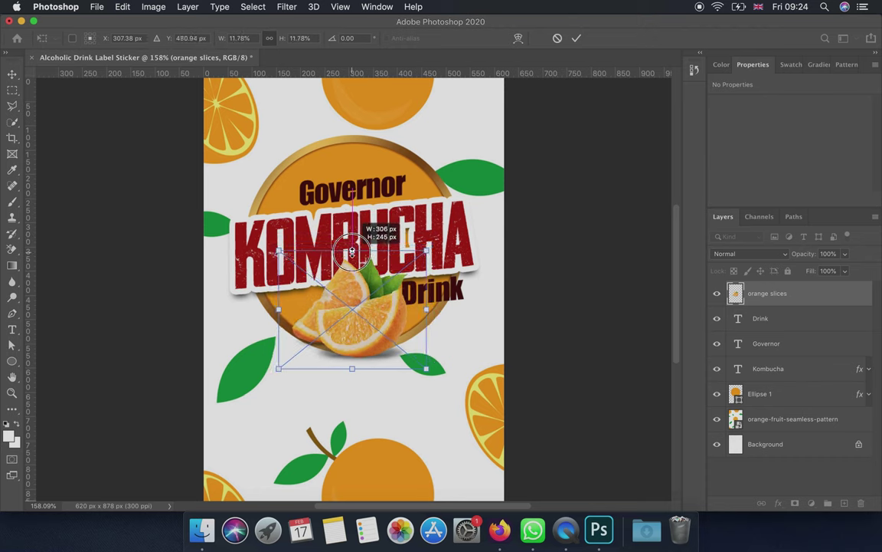
{"action": "left_click", "coordinate": [576, 38]}
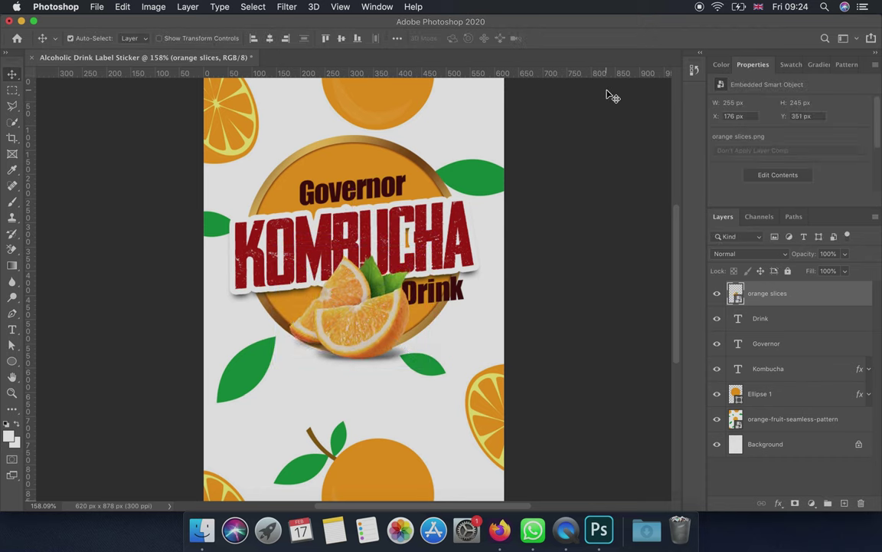
Step: Compare the label with the Firefox reference, then reselect the orange slices for resizing
{"action": "left_click", "coordinate": [587, 268]}
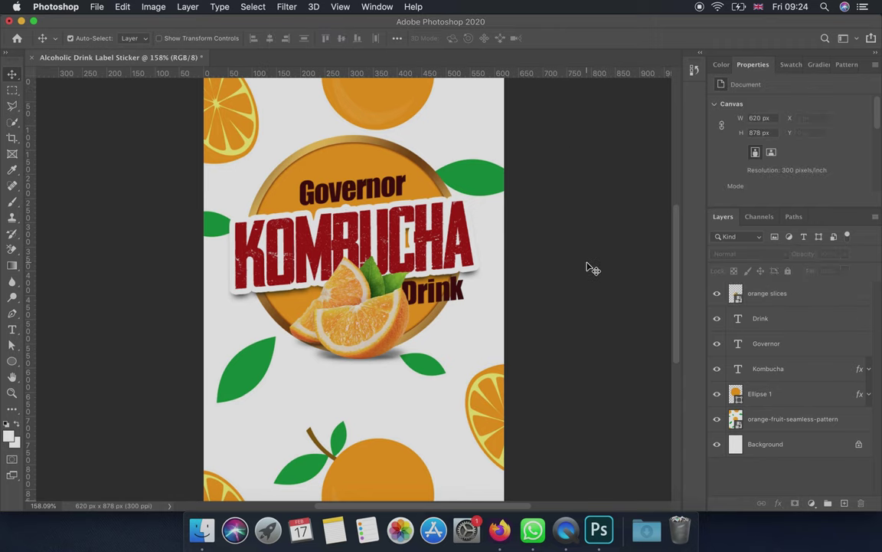
{"action": "left_click", "coordinate": [500, 530]}
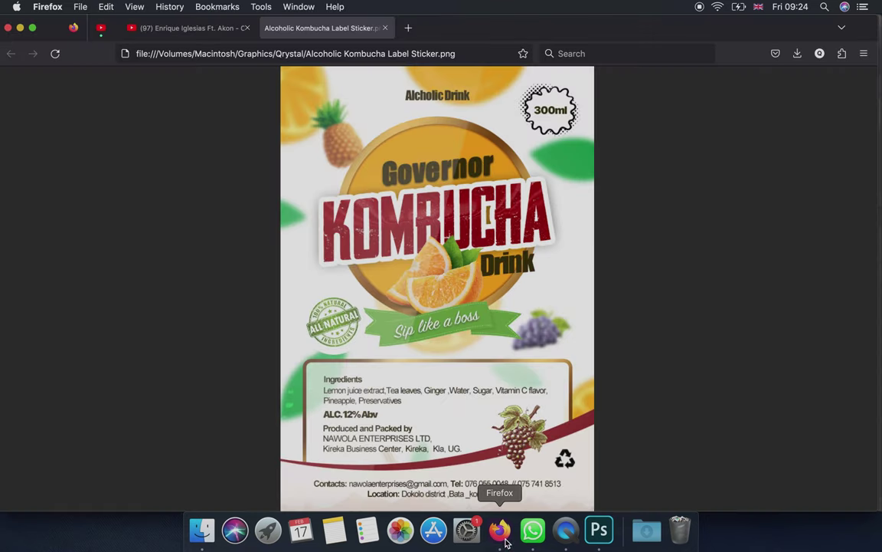
{"action": "left_click", "coordinate": [599, 530]}
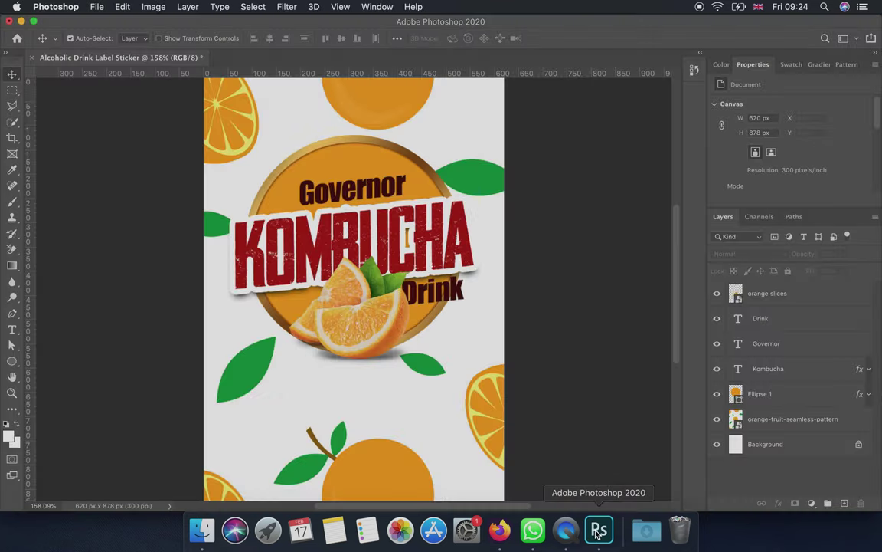
{"action": "left_click", "coordinate": [355, 318]}
{"action": "key", "text": "super+t"}
Step: Enlarge the orange slices slightly, then set Drink to 13 pt and nudge it left
{"action": "left_click_drag", "start_coordinate": [352, 291], "coordinate": [352, 252]}
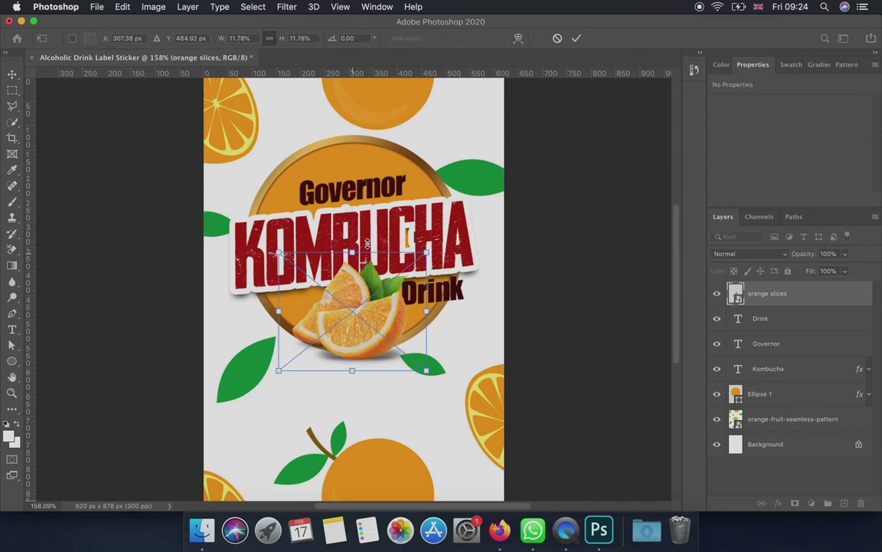
{"action": "left_click", "coordinate": [576, 38]}
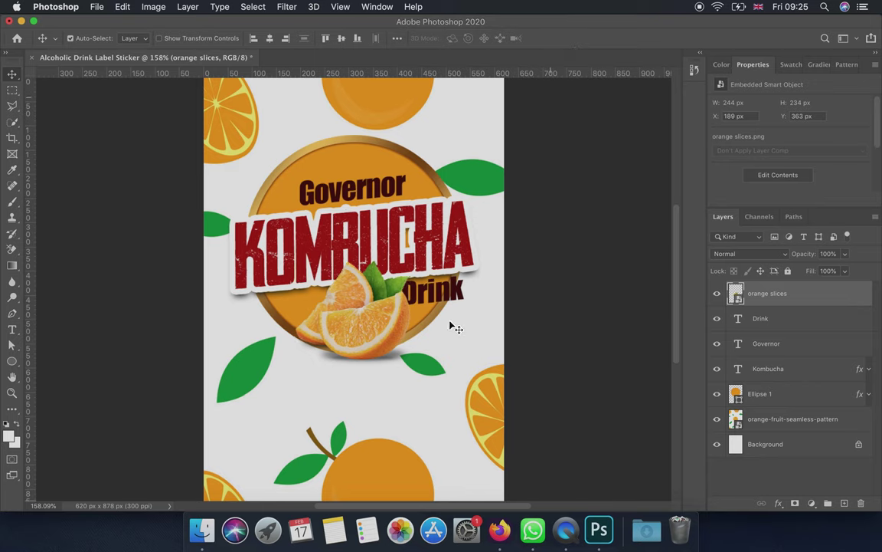
{"action": "left_click", "coordinate": [458, 295]}
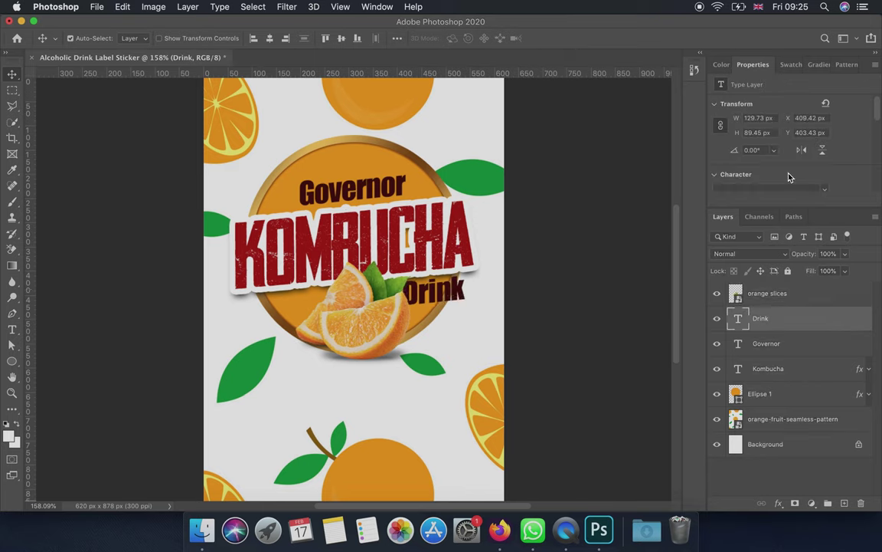
{"action": "scroll", "coordinate": [766, 153], "scroll_direction": "down", "scroll_amount": 2}
{"action": "scroll", "coordinate": [762, 150], "scroll_direction": "down", "scroll_amount": 3}
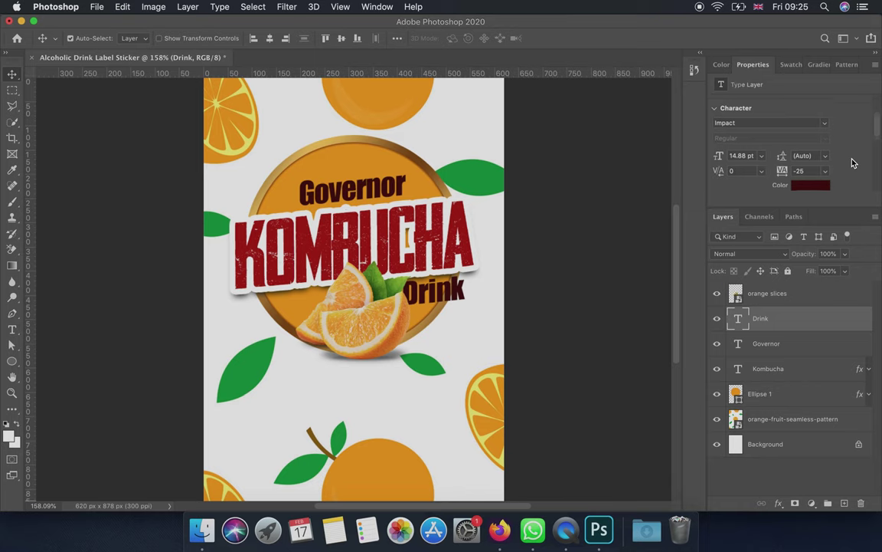
{"action": "left_click", "coordinate": [754, 144]}
{"action": "key", "text": "BackSpace"}
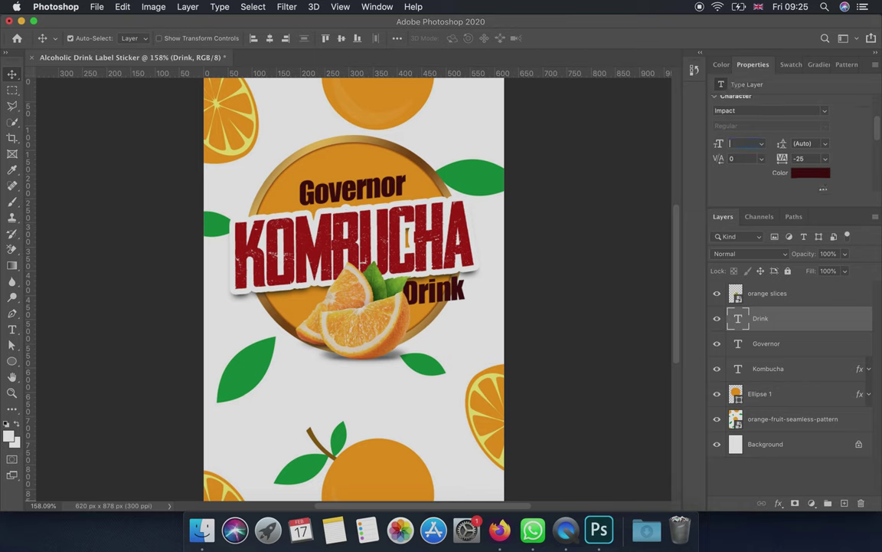
{"action": "key", "text": "Return"}
{"action": "key", "text": "Left"}
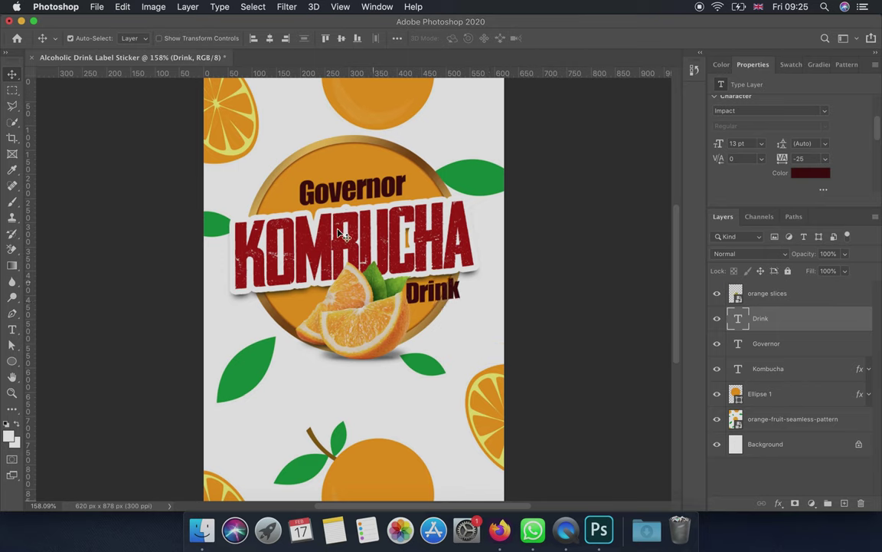
Step: Set Governor to 13 pt as well
{"action": "left_click", "coordinate": [348, 191]}
{"action": "left_click", "coordinate": [755, 143]}
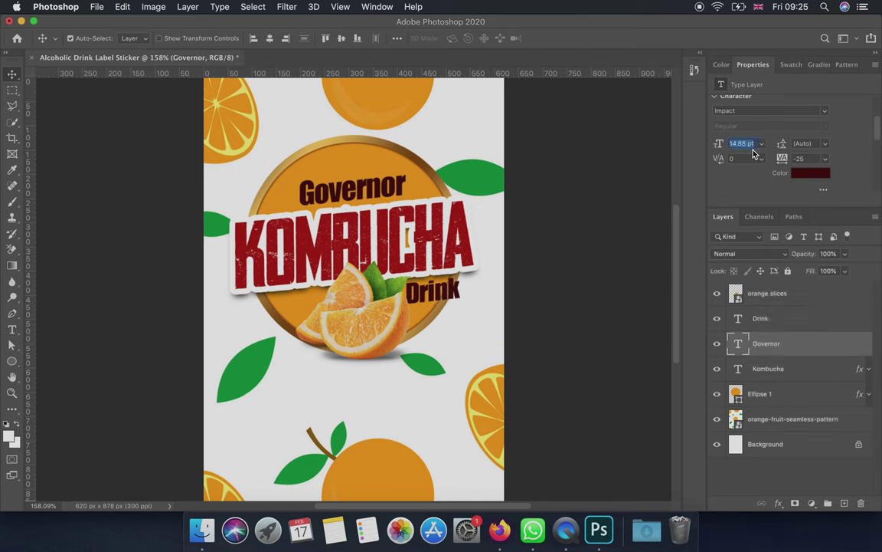
{"action": "type", "text": "13"}
{"action": "key", "text": "Return"}
{"action": "left_click", "coordinate": [592, 317]}
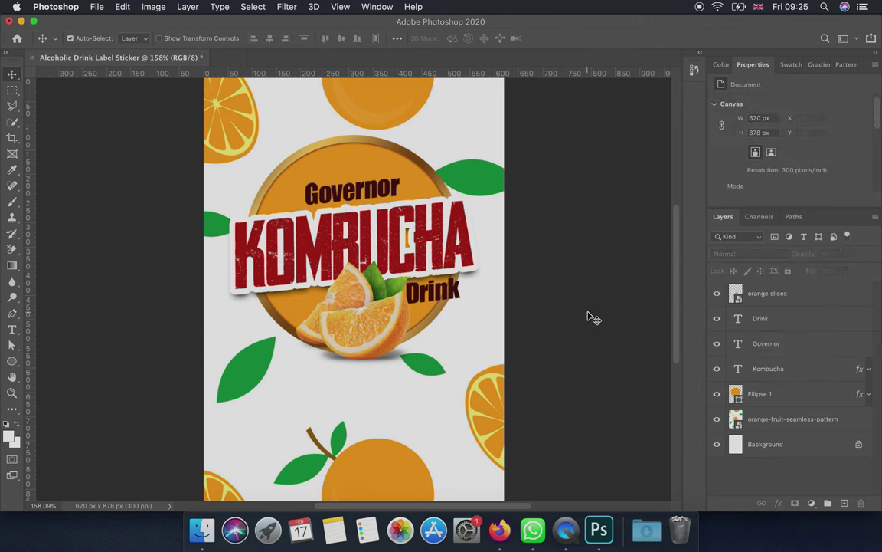
Step: Duplicate Governor to the top of the label and retype it as 'Alcholic Drink'
{"action": "left_click_drag", "start_coordinate": [348, 187], "coordinate": [369, 111]}
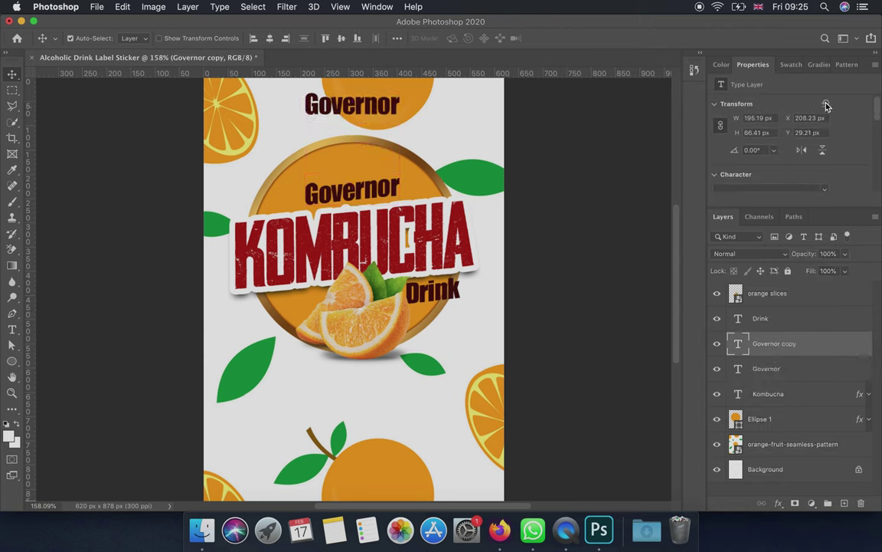
{"action": "double_click", "coordinate": [344, 102]}
{"action": "type", "text": "Alcholic Drink"}
{"action": "left_click", "coordinate": [594, 36]}
{"action": "key", "text": "v"}
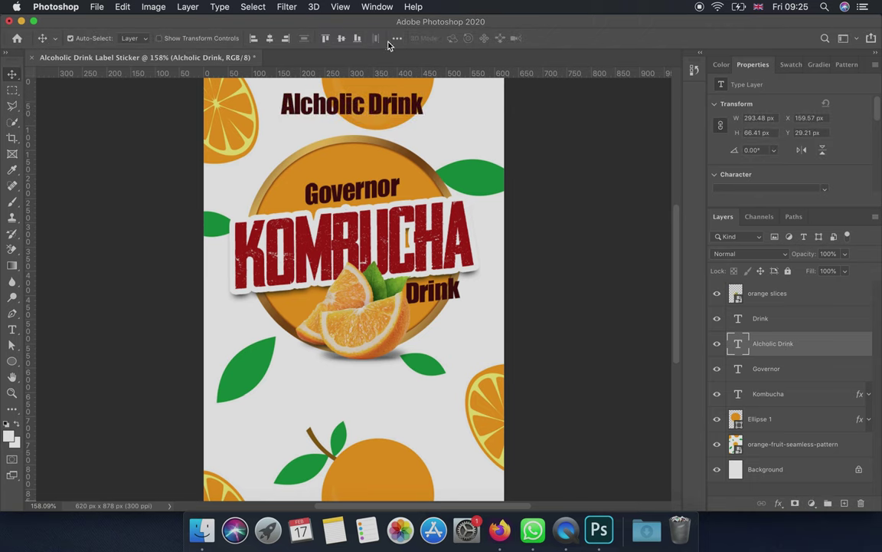
Step: Size the Alcholic Drink title to 7 pt and nudge it up slightly
{"action": "scroll", "coordinate": [789, 145], "scroll_direction": "down", "scroll_amount": 2}
{"action": "left_click", "coordinate": [710, 175]}
{"action": "type", "text": "8"}
{"action": "key", "text": "Return"}
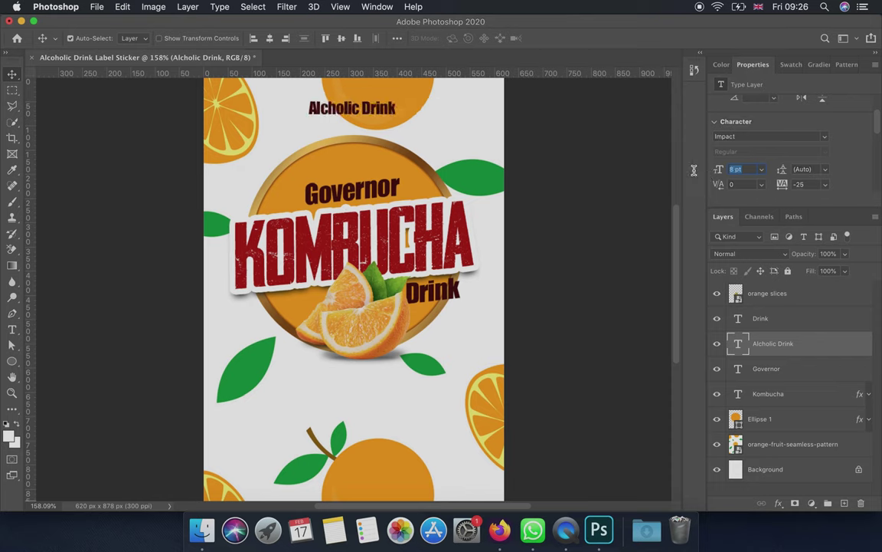
{"action": "key", "text": "Return"}
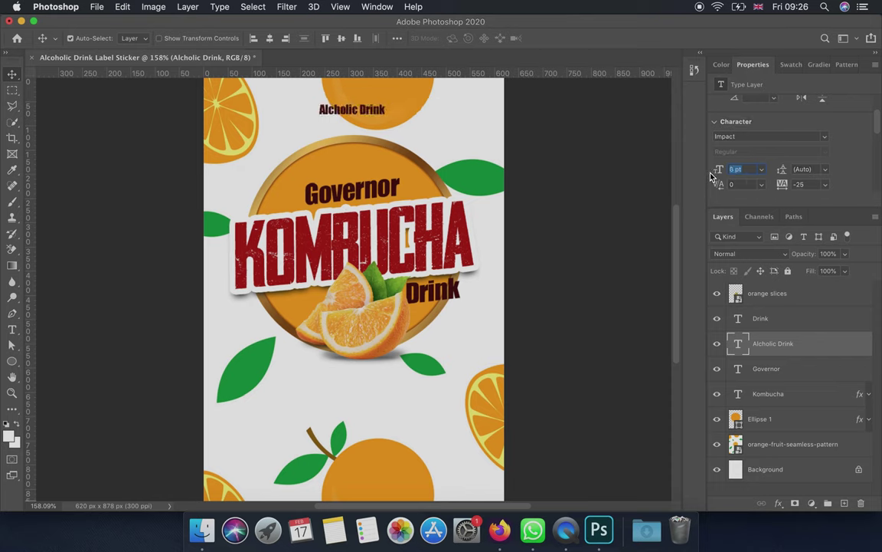
{"action": "type", "text": "7"}
{"action": "key", "text": "Return"}
{"action": "key", "text": "Up"}
{"action": "key", "text": "Up"}
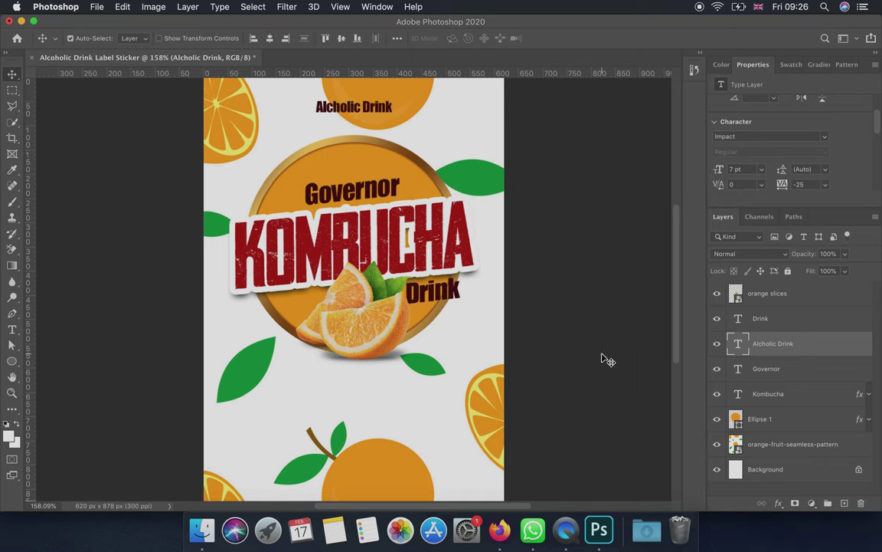
{"action": "scroll", "coordinate": [582, 347], "scroll_direction": "down", "scroll_amount": 3}
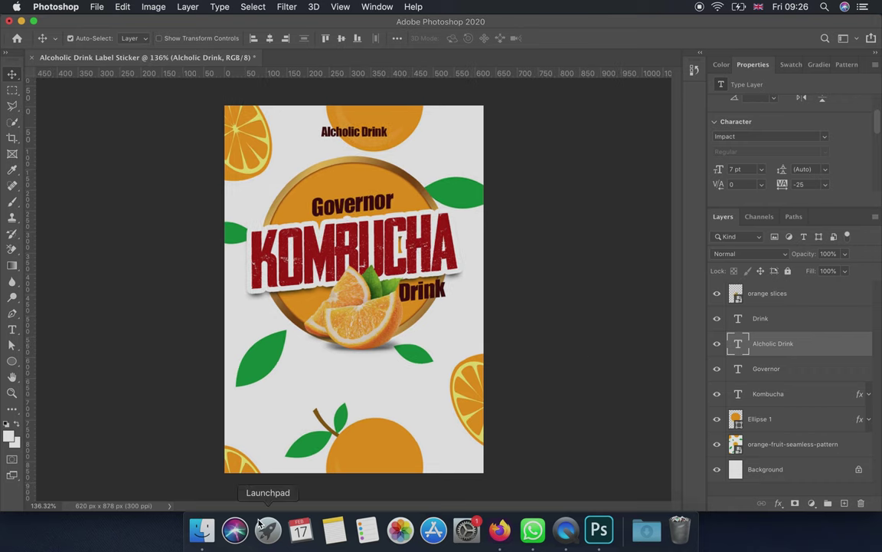
Step: Place pineapple.png, scaled small, at the label's top-left beside Alcholic Drink
{"action": "left_click", "coordinate": [202, 529]}
{"action": "left_click", "coordinate": [572, 246]}
{"action": "left_click_drag", "start_coordinate": [572, 246], "coordinate": [439, 274]}
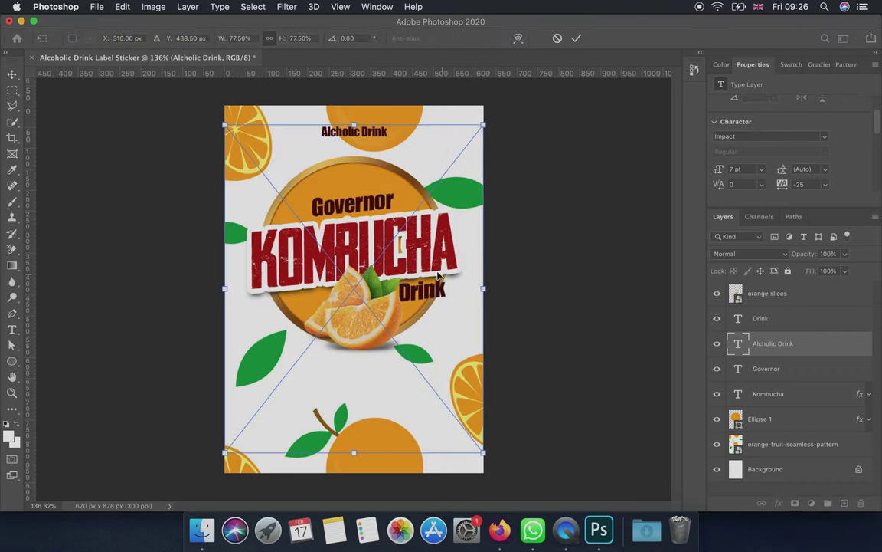
{"action": "left_click_drag", "start_coordinate": [483, 452], "coordinate": [291, 218]}
{"action": "left_click_drag", "start_coordinate": [265, 176], "coordinate": [279, 163]}
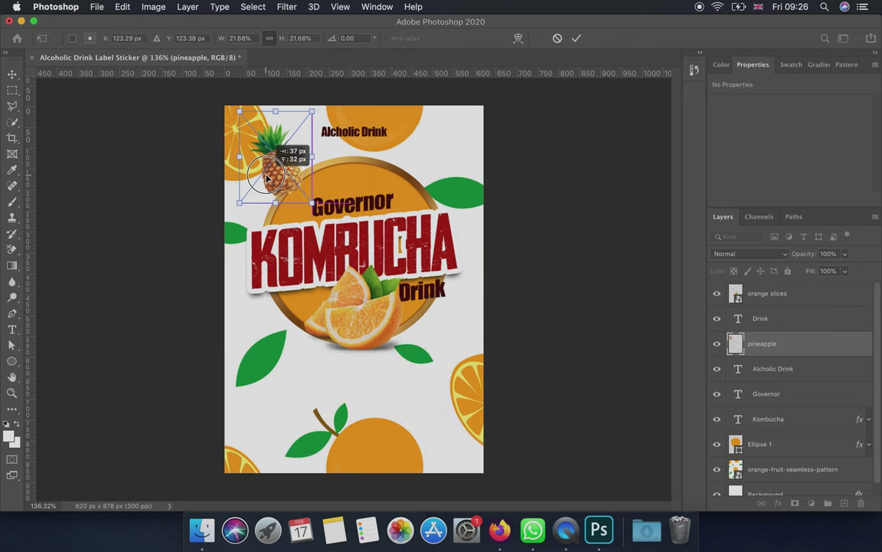
{"action": "left_click", "coordinate": [576, 42]}
Step: Move the pineapple layer below Ellipse 1 and shrink it to about 125 × 172 px
{"action": "left_click_drag", "start_coordinate": [774, 345], "coordinate": [784, 457]}
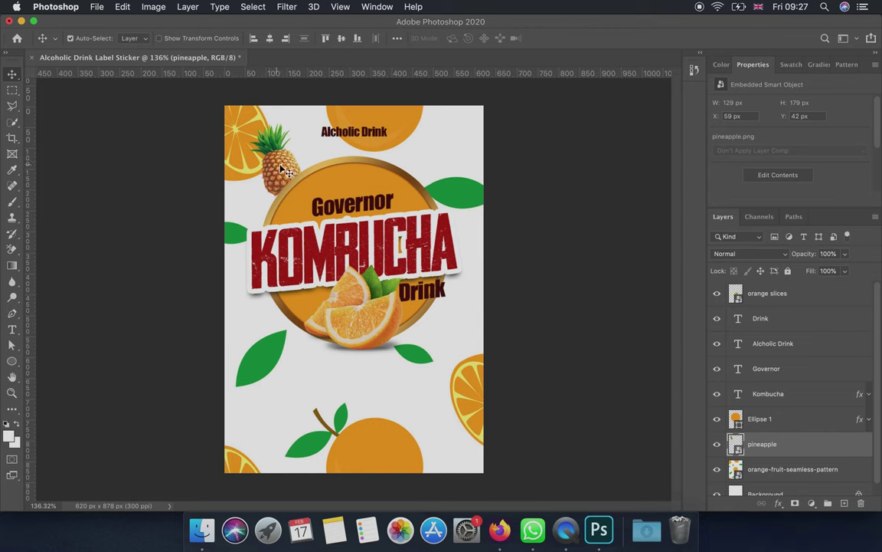
{"action": "key", "text": "super+t"}
{"action": "left_click_drag", "start_coordinate": [230, 108], "coordinate": [241, 115]}
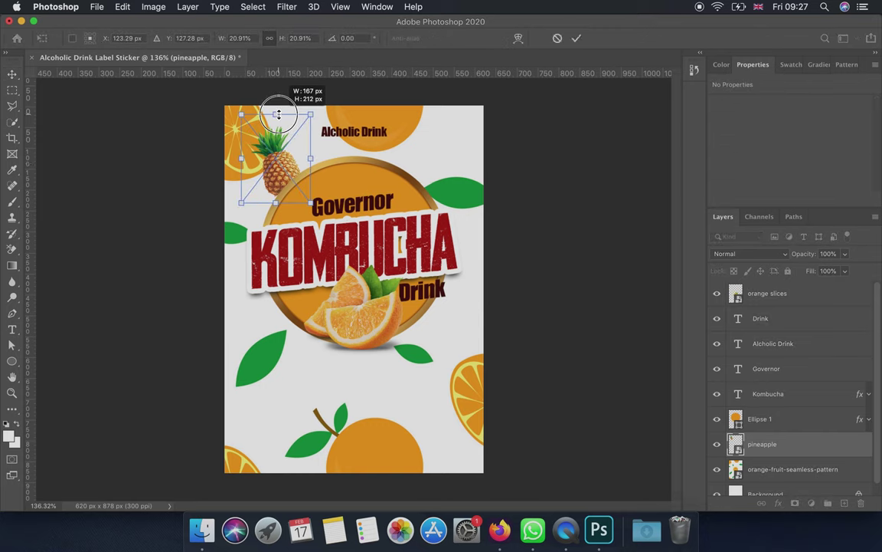
{"action": "left_click", "coordinate": [581, 42]}
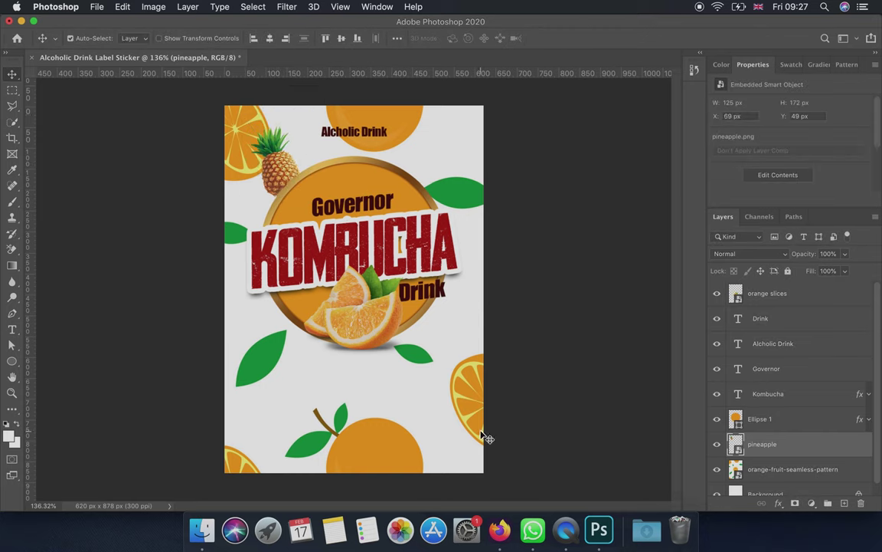
{"action": "scroll", "coordinate": [797, 416], "scroll_direction": "down", "scroll_amount": 1}
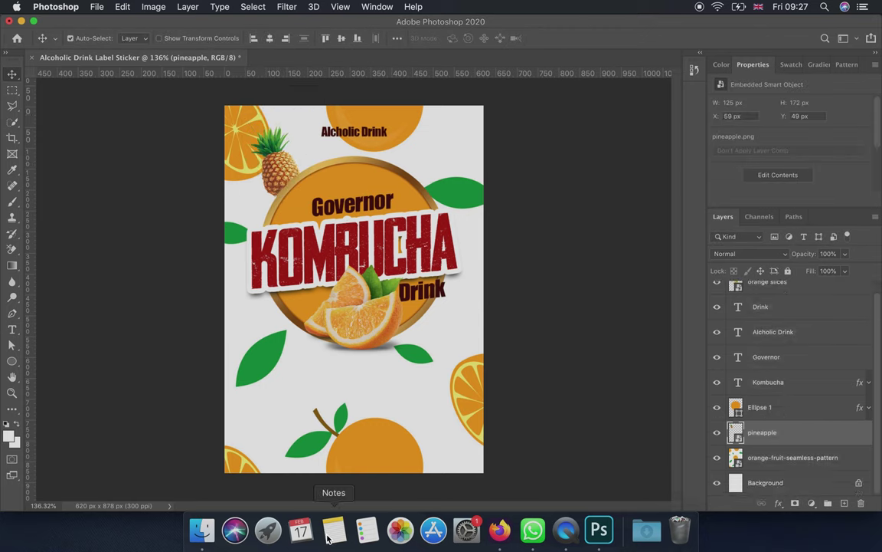
{"action": "left_click", "coordinate": [203, 530]}
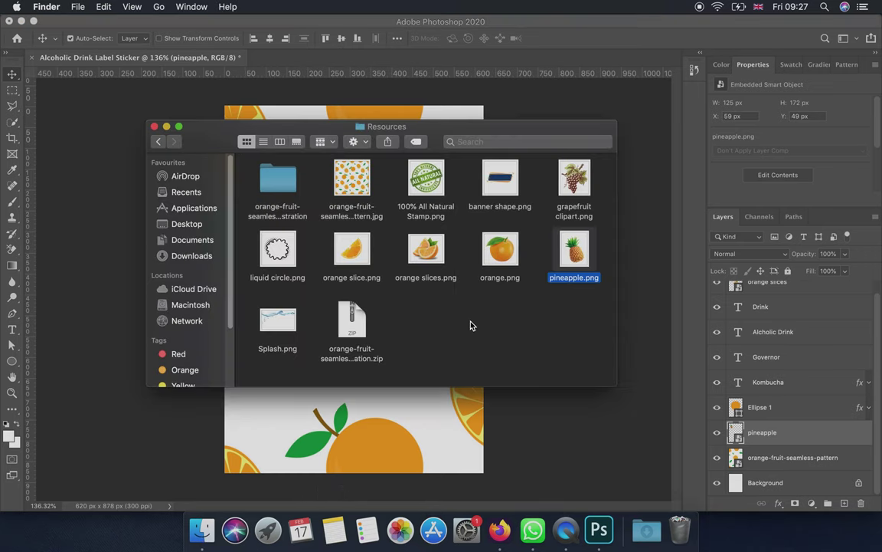
{"action": "left_click", "coordinate": [558, 448]}
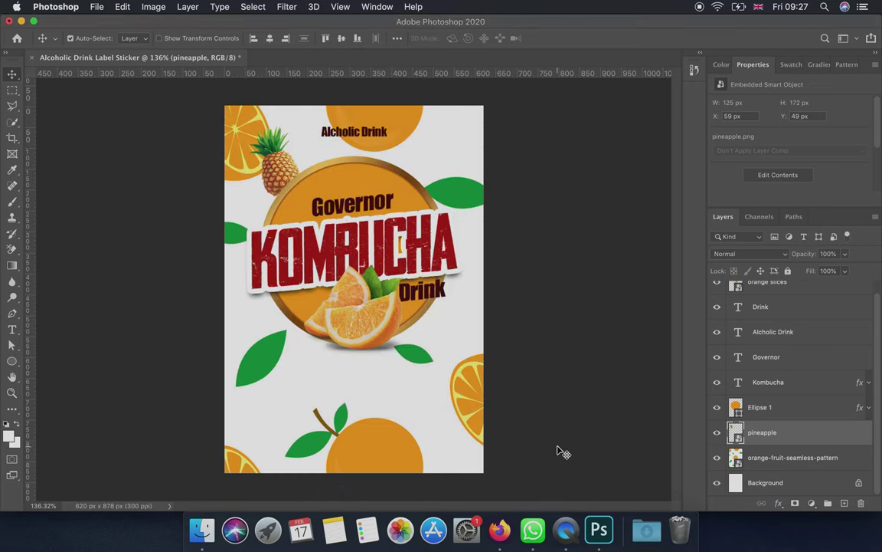
{"action": "left_click", "coordinate": [512, 339]}
Step: Apply a 2 px Gaussian Blur to the pineapple layer
{"action": "left_click", "coordinate": [749, 433]}
{"action": "left_click", "coordinate": [283, 6]}
{"action": "mouse_move", "coordinate": [298, 175]}
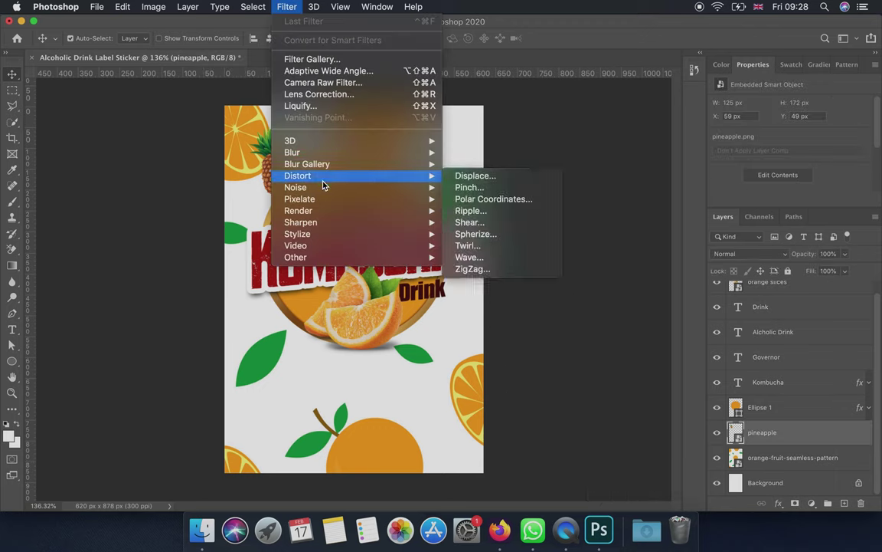
{"action": "left_click", "coordinate": [482, 199]}
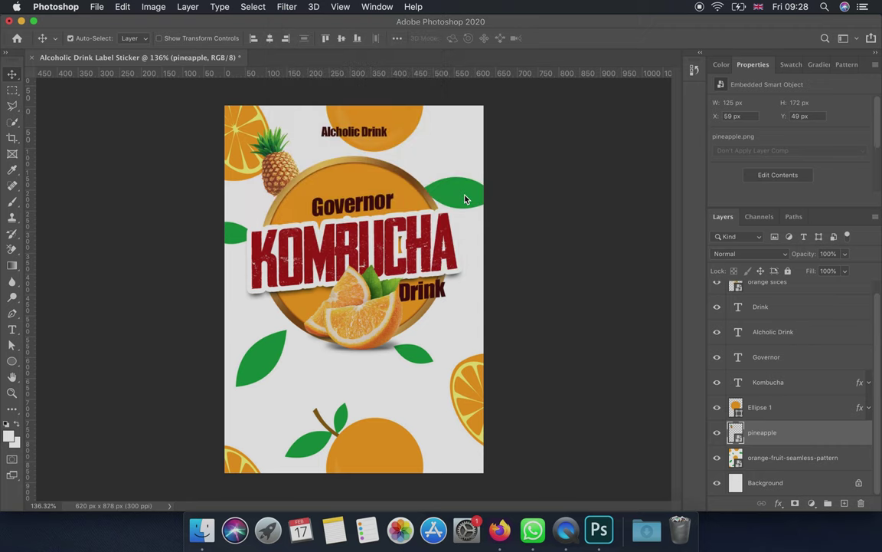
{"action": "type", "text": "2"}
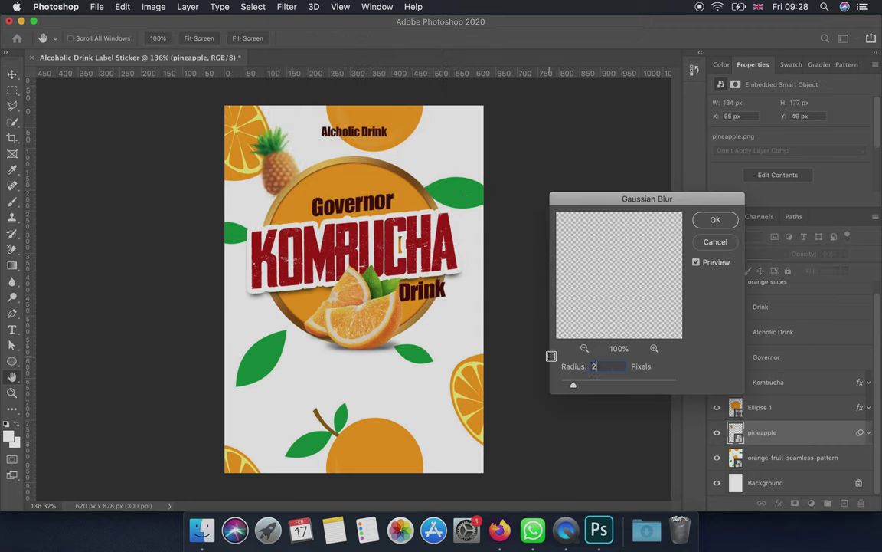
{"action": "left_click", "coordinate": [713, 221]}
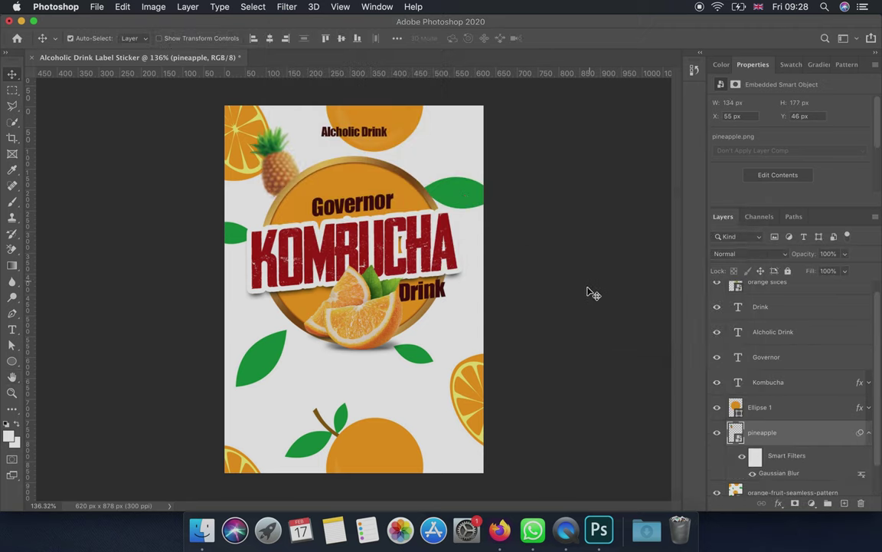
{"action": "left_click", "coordinate": [868, 432]}
Step: Apply Gaussian Blur to the orange-fruit-seamless-pattern layer and lock that layer
{"action": "left_click", "coordinate": [792, 457]}
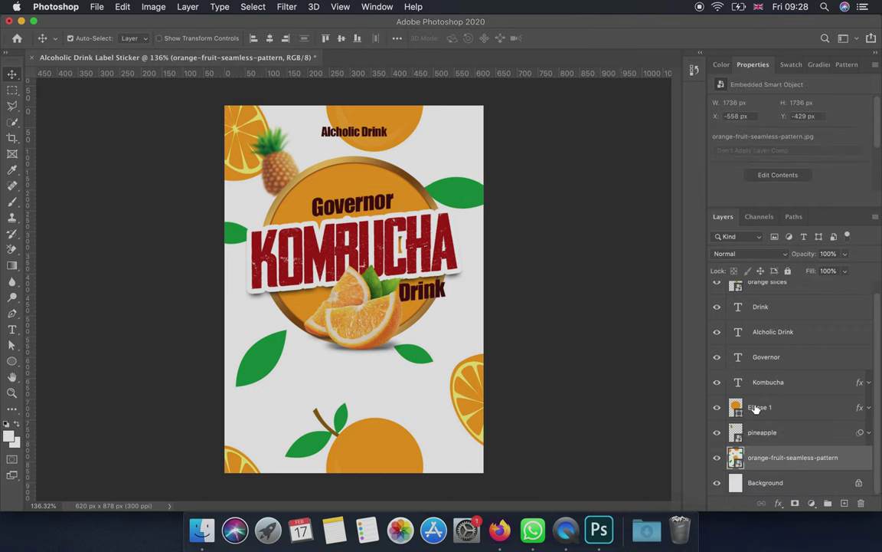
{"action": "left_click", "coordinate": [253, 7]}
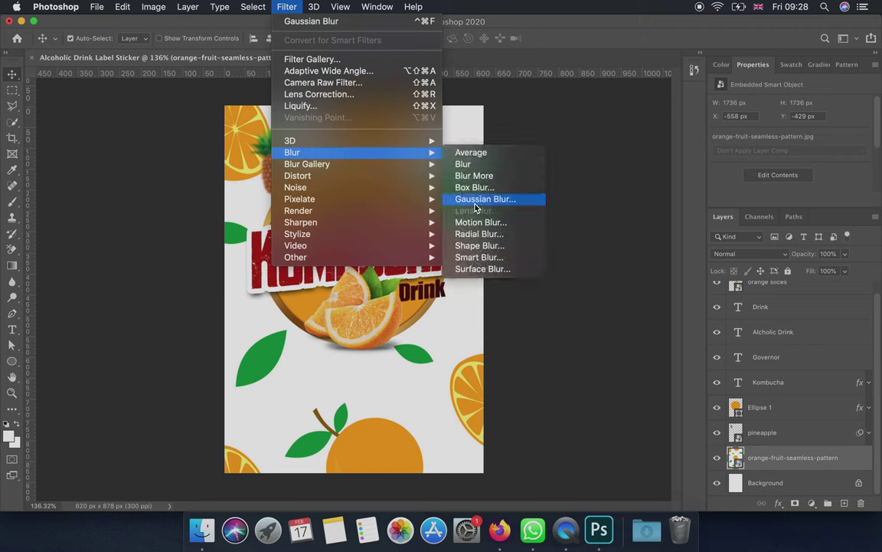
{"action": "left_click", "coordinate": [476, 199]}
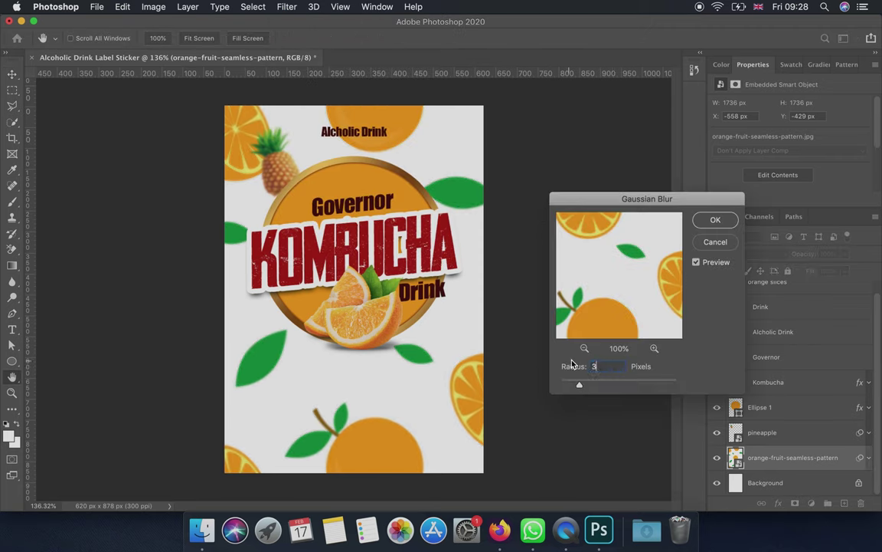
{"action": "left_click", "coordinate": [706, 223]}
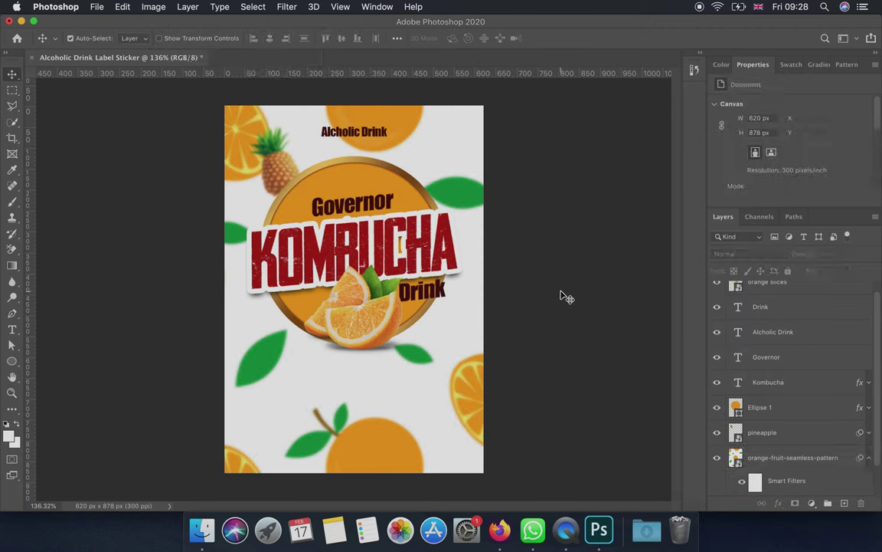
{"action": "left_click", "coordinate": [766, 453]}
{"action": "left_click", "coordinate": [788, 270]}
{"action": "left_click", "coordinate": [793, 423]}
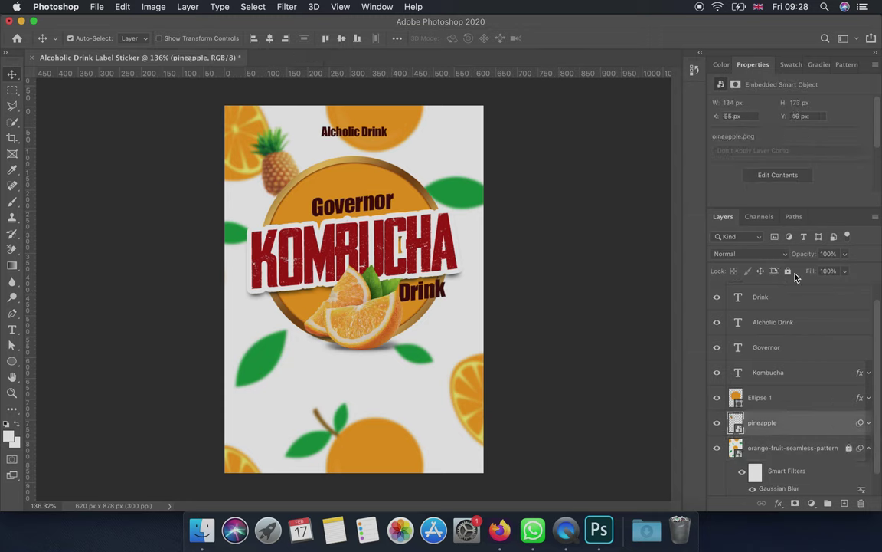
{"action": "left_click", "coordinate": [868, 449]}
{"action": "left_click", "coordinate": [601, 418]}
Step: Draw a large dark-red circle, Ellipse 2, covering most of the label
{"action": "key", "text": "u"}
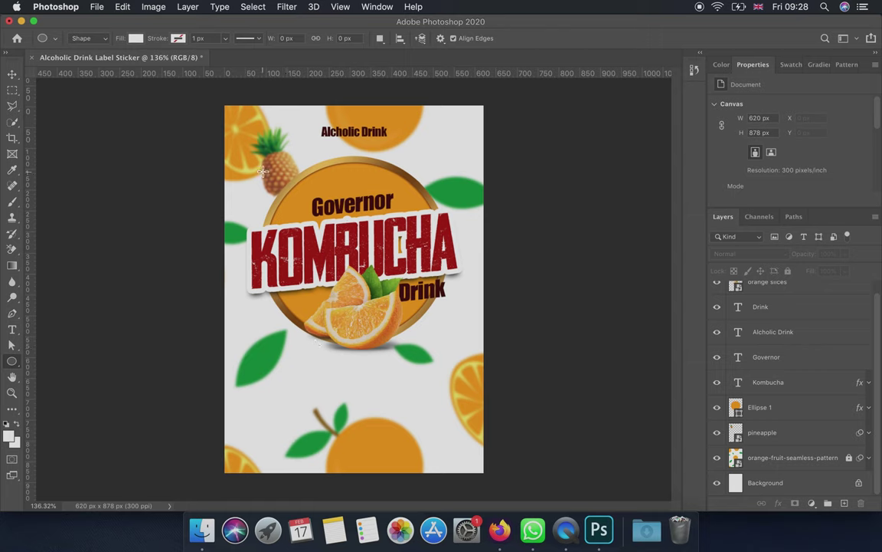
{"action": "left_click", "coordinate": [136, 39]}
{"action": "left_click", "coordinate": [69, 104]}
{"action": "left_click", "coordinate": [135, 38]}
{"action": "left_click_drag", "start_coordinate": [262, 168], "coordinate": [483, 396]}
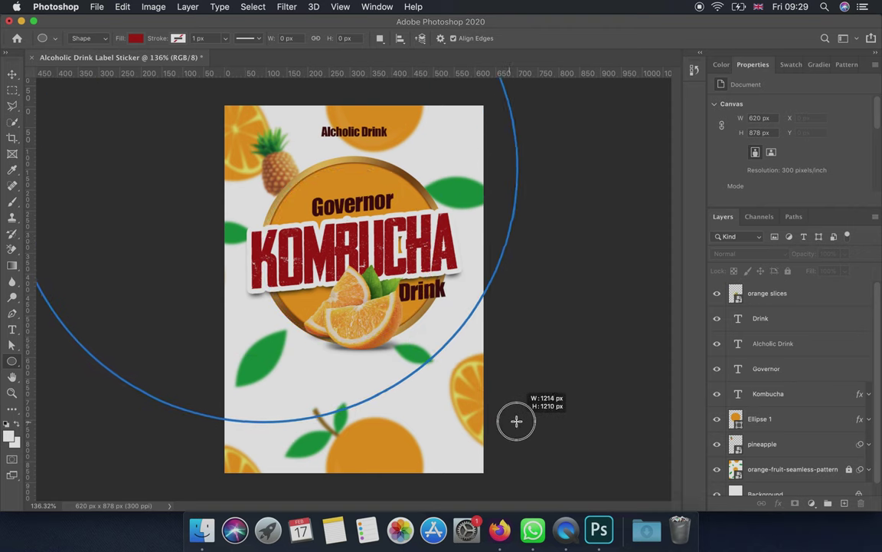
{"action": "mouse_move", "coordinate": [483, 396]}
{"action": "left_mouse_down"}
{"action": "mouse_move", "coordinate": [458, 389]}
{"action": "mouse_move", "coordinate": [545, 453]}
{"action": "left_mouse_up"}
Step: Nudge the red circle slightly right and hide its layer
{"action": "key", "text": "v"}
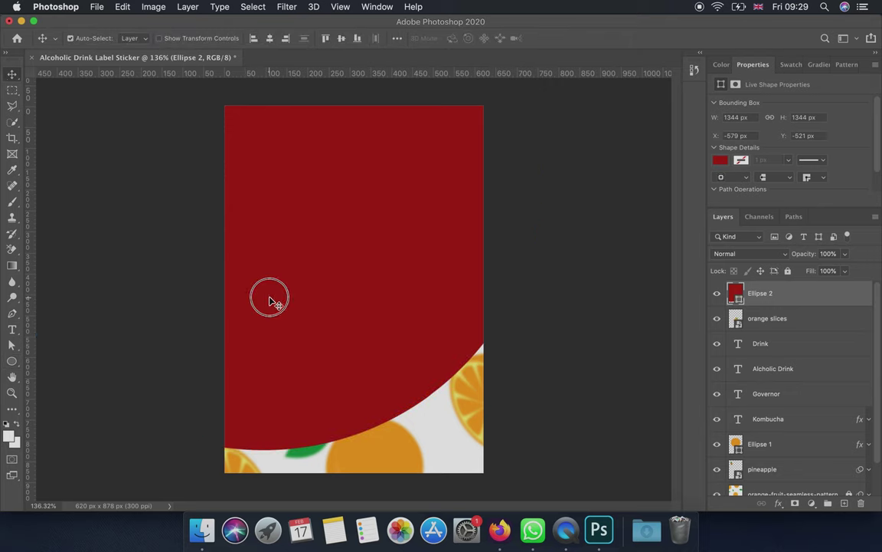
{"action": "mouse_move", "coordinate": [307, 317]}
{"action": "left_mouse_down"}
{"action": "mouse_move", "coordinate": [306, 311]}
{"action": "mouse_move", "coordinate": [320, 328]}
{"action": "left_mouse_up"}
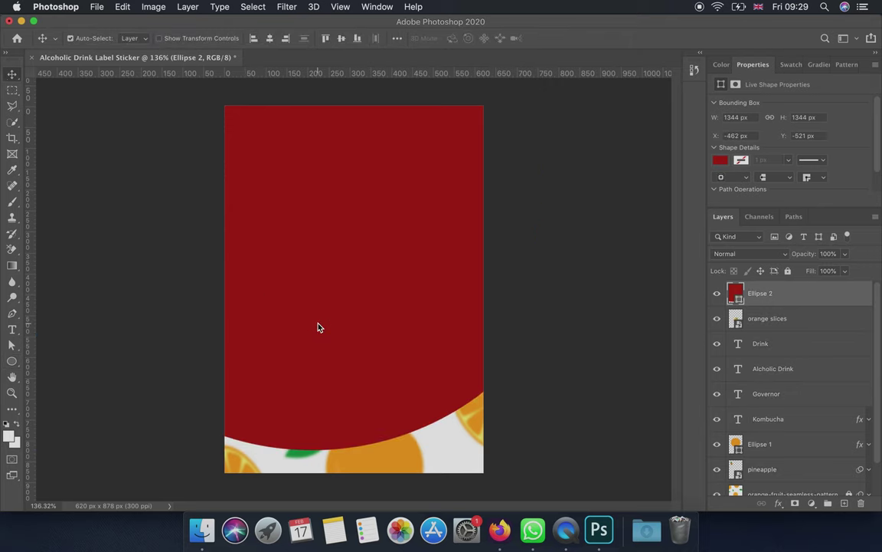
{"action": "left_click", "coordinate": [717, 295]}
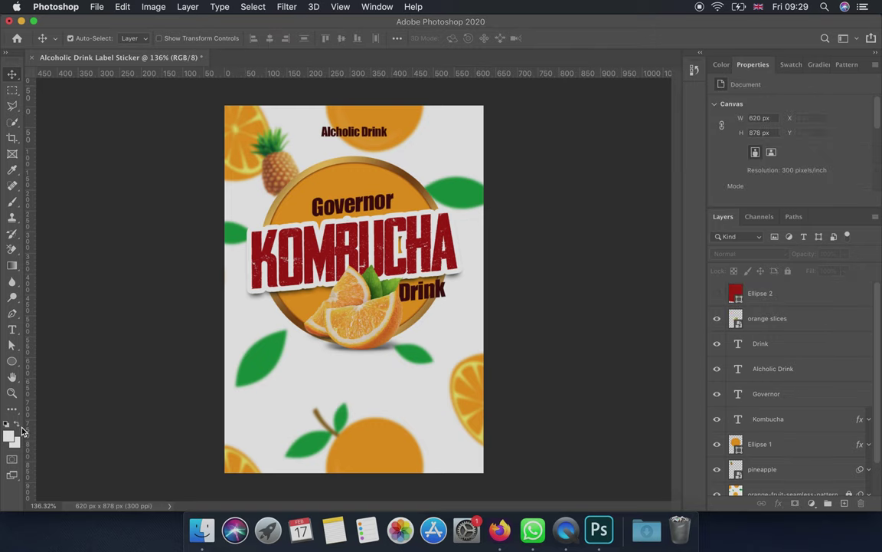
{"action": "left_click", "coordinate": [12, 360]}
{"action": "left_click", "coordinate": [61, 361]}
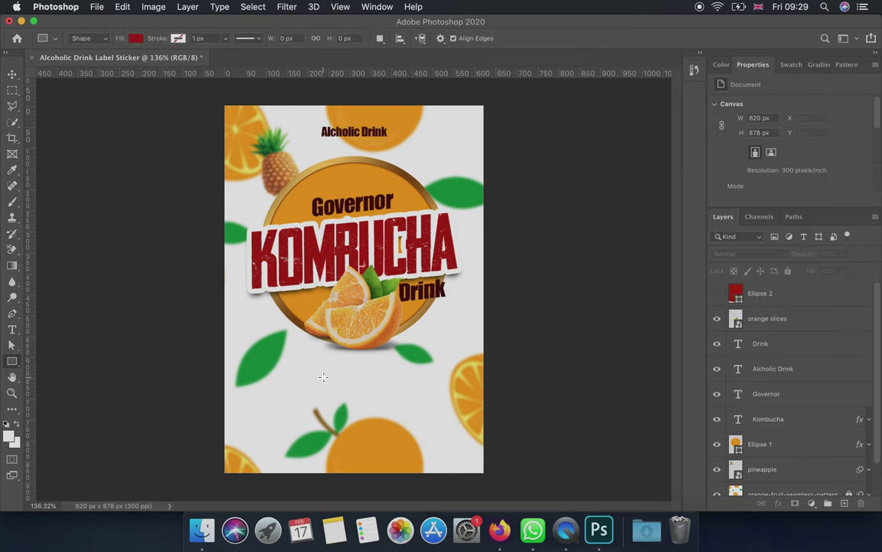
Step: Draw a white rectangle across the lower part of the label
{"action": "key", "text": "super+minus"}
{"action": "left_click", "coordinate": [135, 38]}
{"action": "double_click", "coordinate": [117, 92]}
{"action": "left_click_drag", "start_coordinate": [216, 349], "coordinate": [509, 465]}
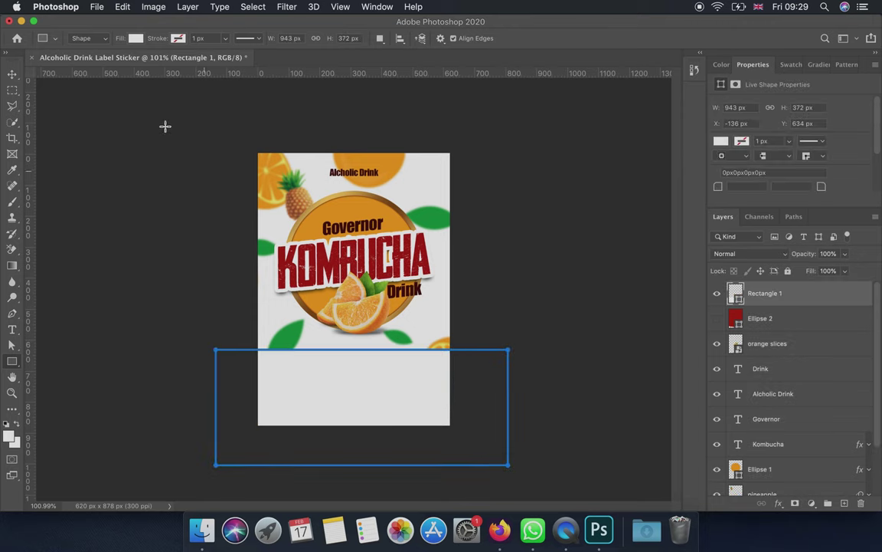
Step: Mask Rectangle 1 with Ellipse 2's circle outline and duplicate it as Rectangle 1 copy
{"action": "left_click", "coordinate": [11, 73]}
{"action": "left_click", "coordinate": [739, 325], "text": "super"}
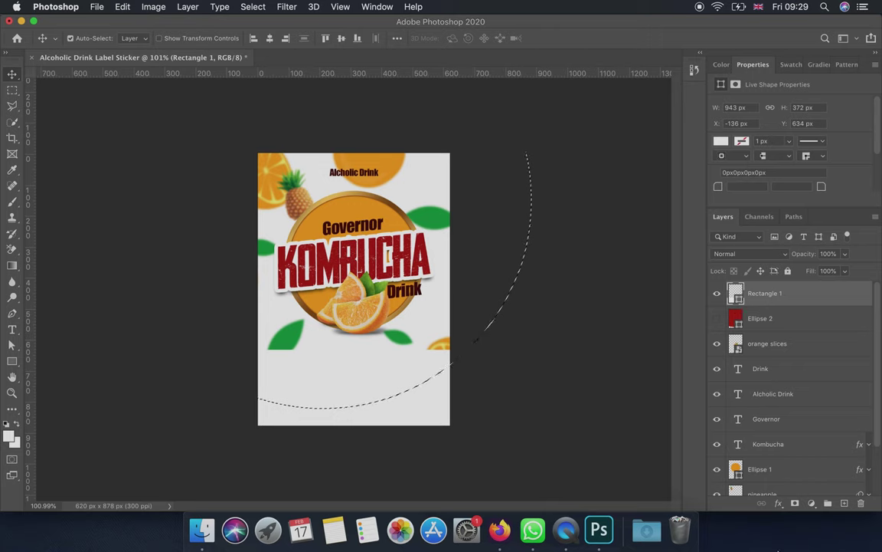
{"action": "left_click", "coordinate": [795, 504]}
{"action": "key", "text": "super+z"}
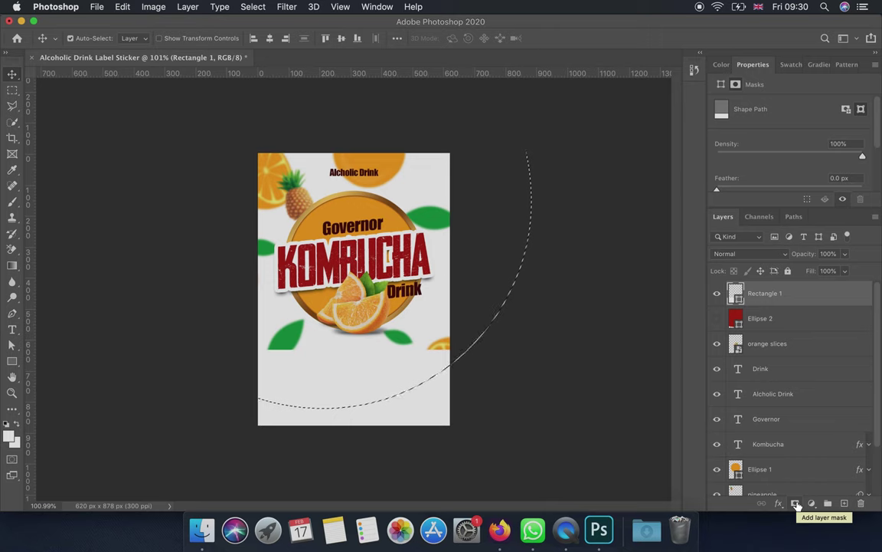
{"action": "left_click", "coordinate": [795, 503]}
{"action": "left_click", "coordinate": [777, 296]}
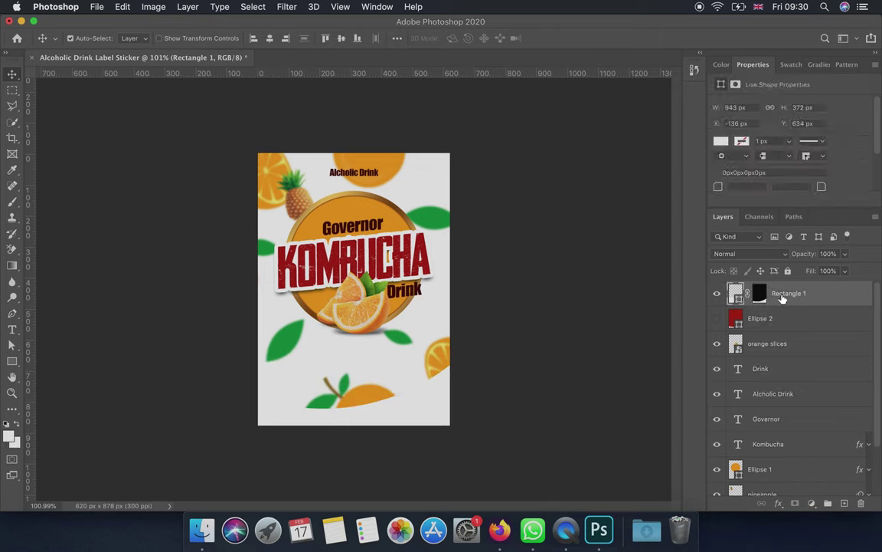
{"action": "key", "text": "super"}
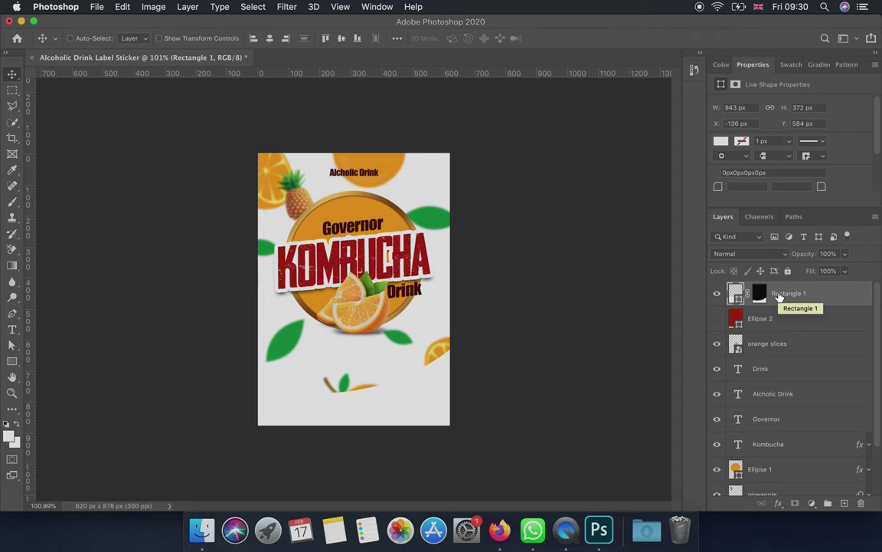
{"action": "key", "text": "super+j"}
{"action": "left_click_drag", "start_coordinate": [778, 296], "coordinate": [754, 337]}
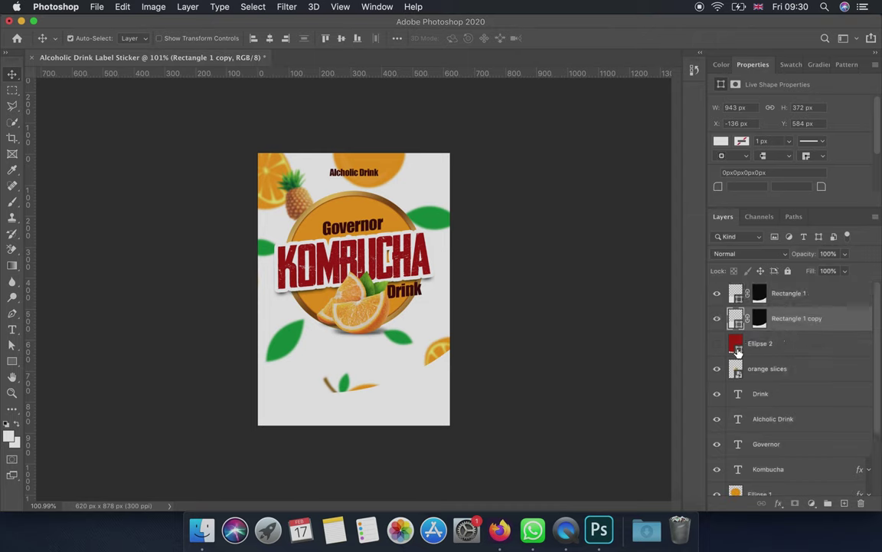
Step: Replace Rectangle 1 copy's layer mask with a fresh mask from the Ellipse 2 circle
{"action": "left_click", "coordinate": [759, 318]}
{"action": "right_click", "coordinate": [759, 318]}
{"action": "left_click", "coordinate": [674, 339]}
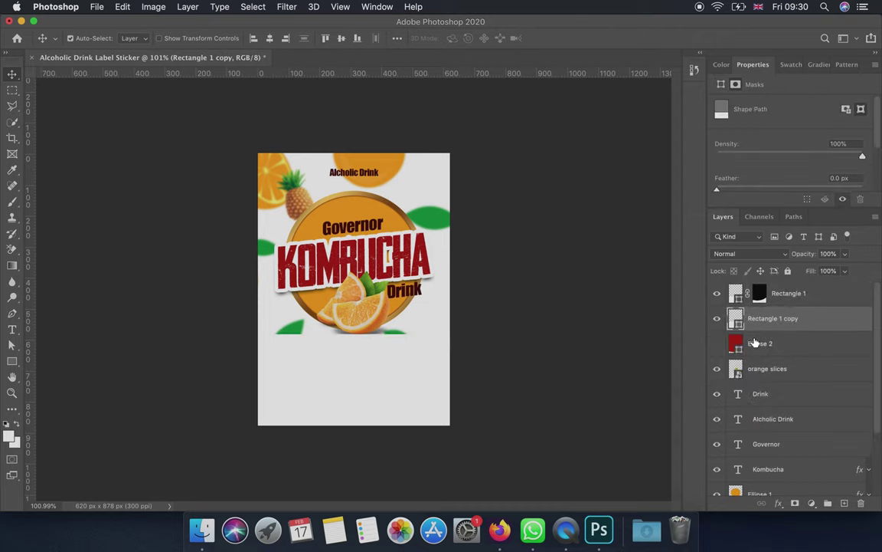
{"action": "left_click", "coordinate": [737, 347], "text": "super"}
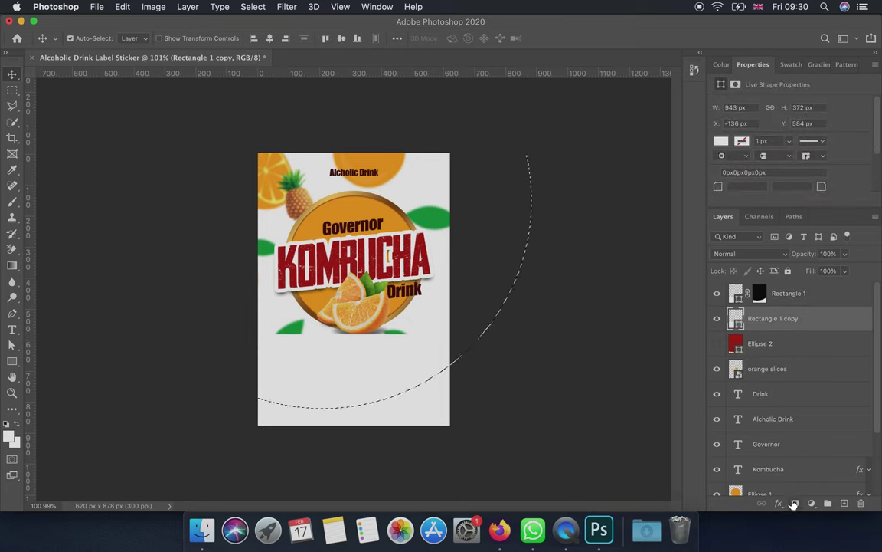
{"action": "left_click", "coordinate": [794, 503]}
{"action": "left_click_drag", "start_coordinate": [764, 324], "coordinate": [783, 285]}
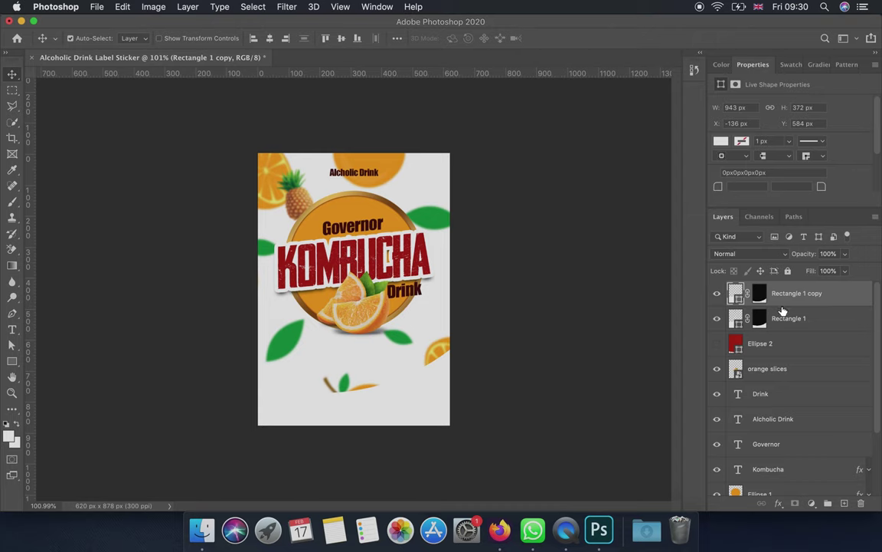
{"action": "key", "text": "super+z"}
{"action": "right_click", "coordinate": [761, 299]}
{"action": "left_click", "coordinate": [743, 319]}
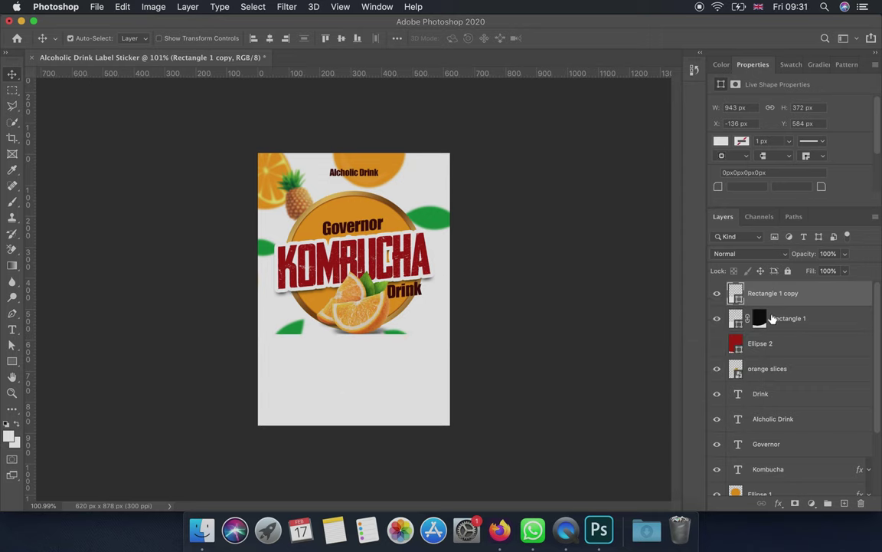
{"action": "left_click", "coordinate": [737, 349], "text": "super"}
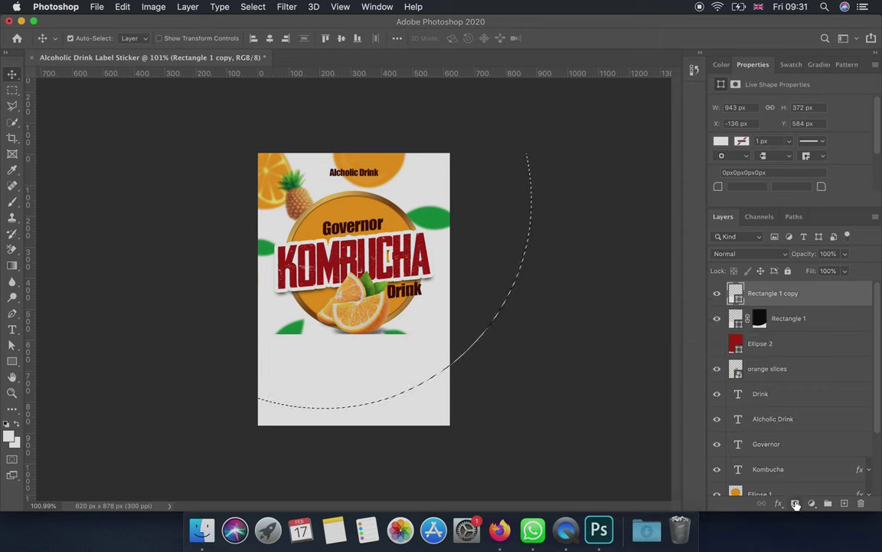
{"action": "left_click", "coordinate": [795, 502]}
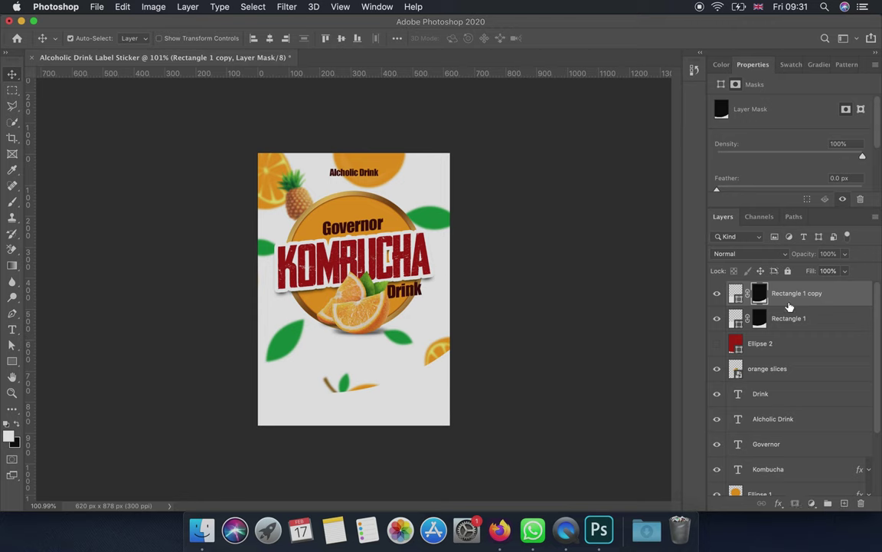
Step: Fill Rectangle 1 with red, then try nudging the copy and undo it
{"action": "left_click", "coordinate": [788, 327]}
{"action": "double_click", "coordinate": [736, 318]}
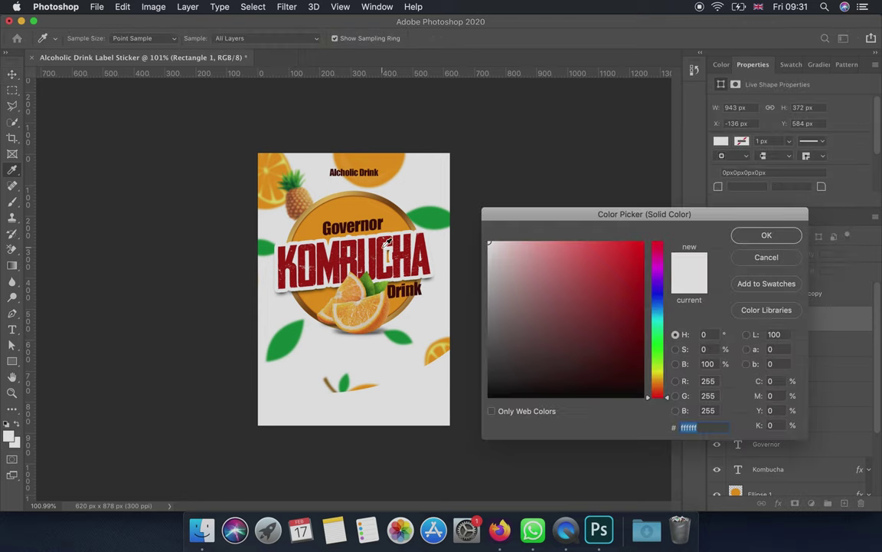
{"action": "left_click", "coordinate": [625, 248]}
{"action": "left_click", "coordinate": [767, 235]}
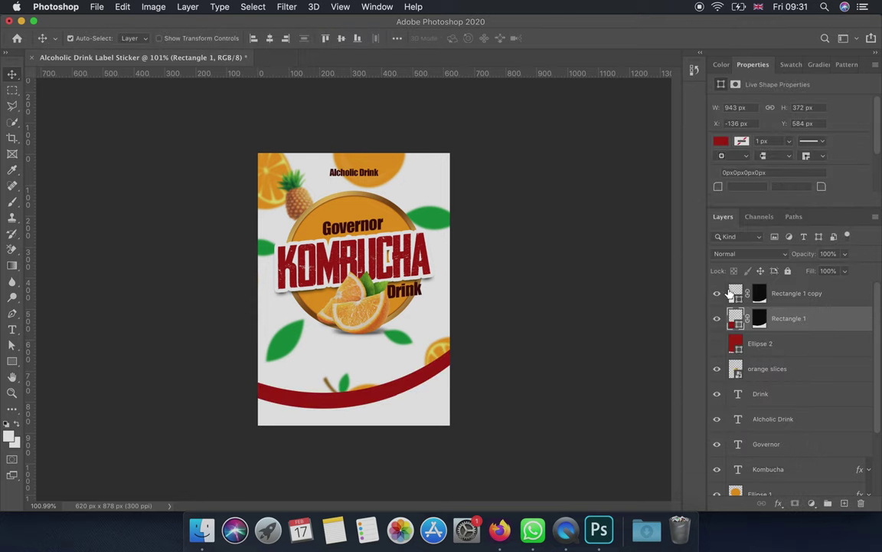
{"action": "left_click", "coordinate": [786, 296]}
{"action": "key", "text": "shift+Right"}
{"action": "key", "text": "shift+Right"}
{"action": "key", "text": "shift+Right"}
{"action": "key", "text": "shift+Right"}
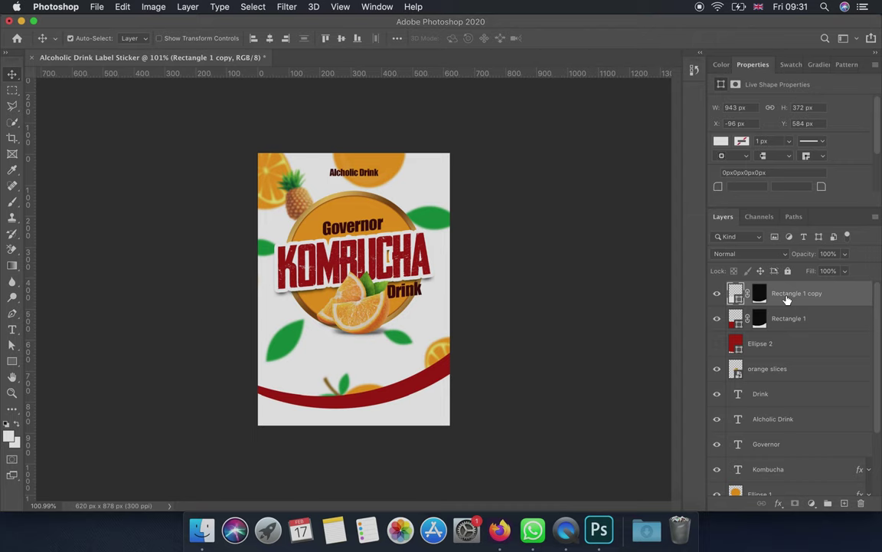
{"action": "key", "text": "shift+Up"}
{"action": "key", "text": "ctrl+z"}
{"action": "key", "text": "ctrl+z"}
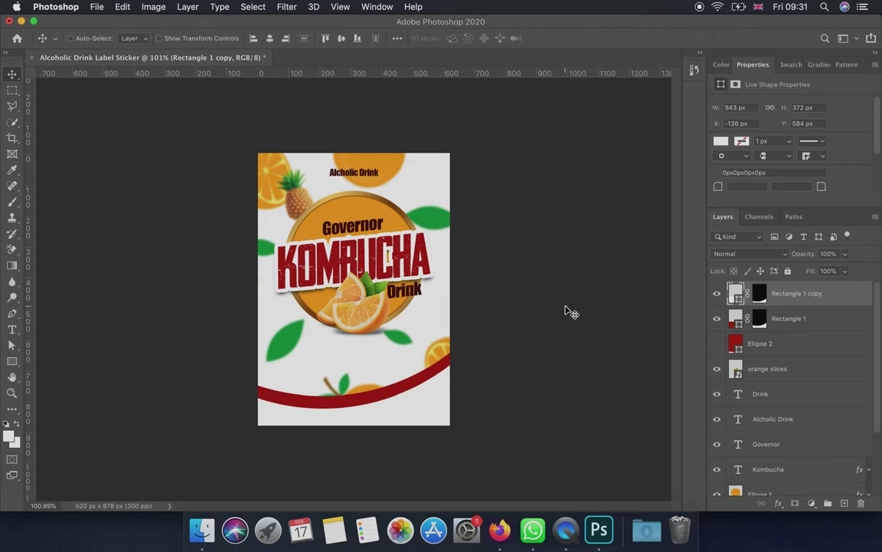
Step: Set Rectangle 1's fill to deep red #b21004
{"action": "key", "text": "ctrl+z"}
{"action": "key", "text": "ctrl+z"}
{"action": "key", "text": "ctrl+z"}
{"action": "double_click", "coordinate": [738, 305]}
{"action": "key", "text": "Escape"}
{"action": "double_click", "coordinate": [735, 319]}
{"action": "left_click", "coordinate": [366, 249]}
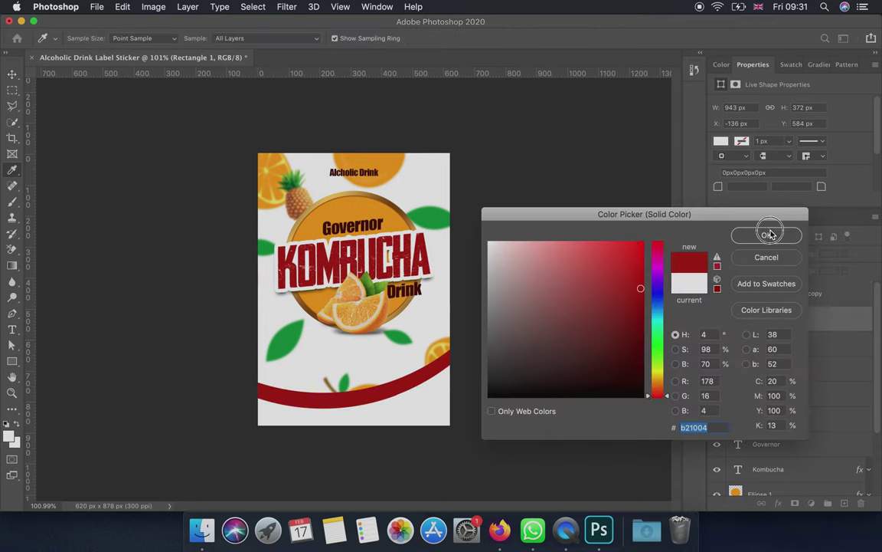
{"action": "left_click", "coordinate": [766, 235]}
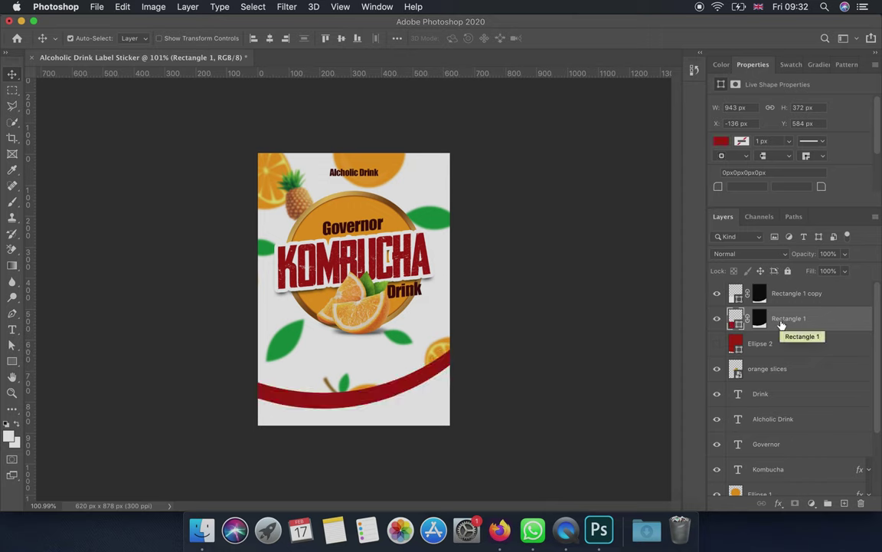
Step: Reposition the red band into a thin swoosh near the bottom and deselect layers
{"action": "key", "text": "super+t"}
{"action": "mouse_move", "coordinate": [430, 403]}
{"action": "left_mouse_down"}
{"action": "mouse_move", "coordinate": [412, 408]}
{"action": "mouse_move", "coordinate": [418, 413]}
{"action": "left_mouse_up"}
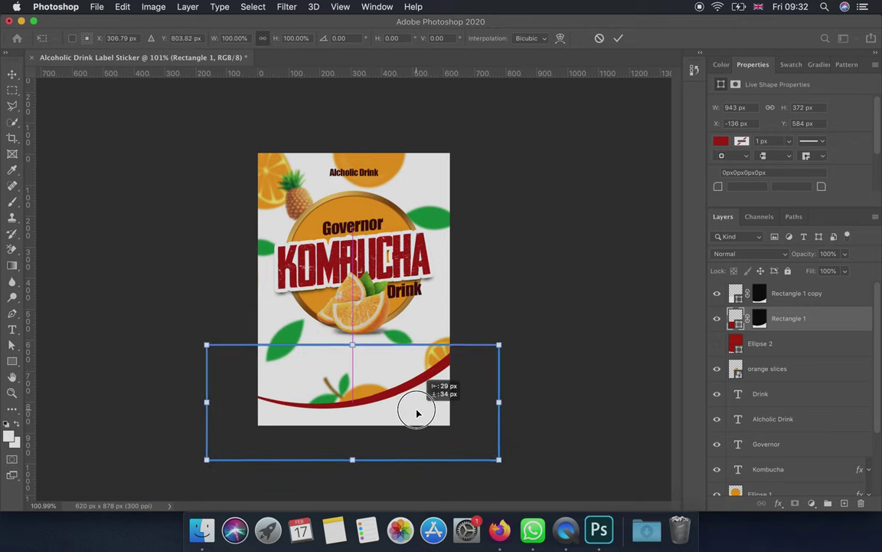
{"action": "left_click_drag", "start_coordinate": [418, 413], "coordinate": [416, 413]}
{"action": "key", "text": "shift+Up"}
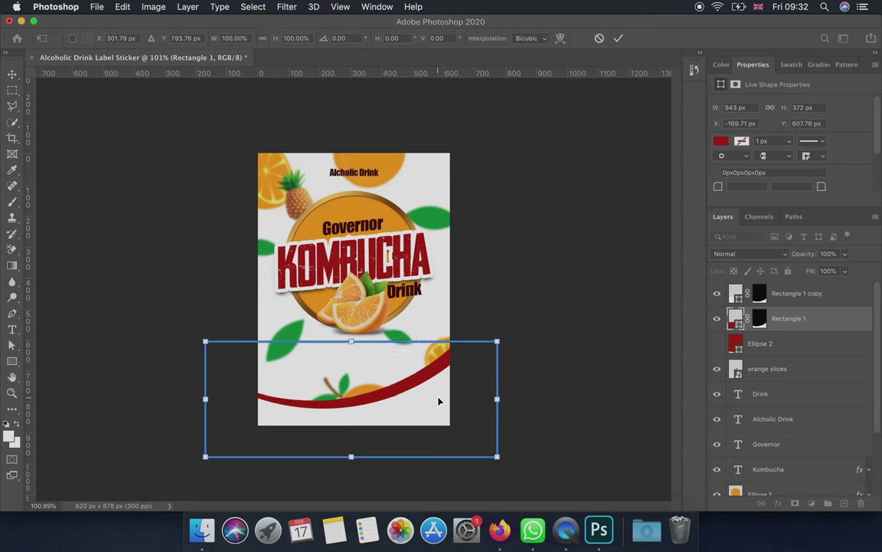
{"action": "left_click", "coordinate": [620, 39]}
{"action": "left_click", "coordinate": [781, 297]}
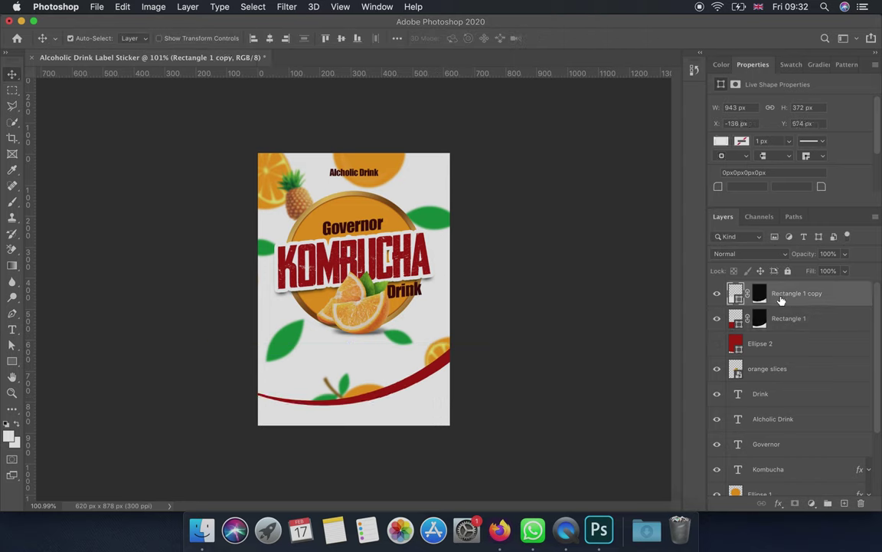
{"action": "key", "text": "Down"}
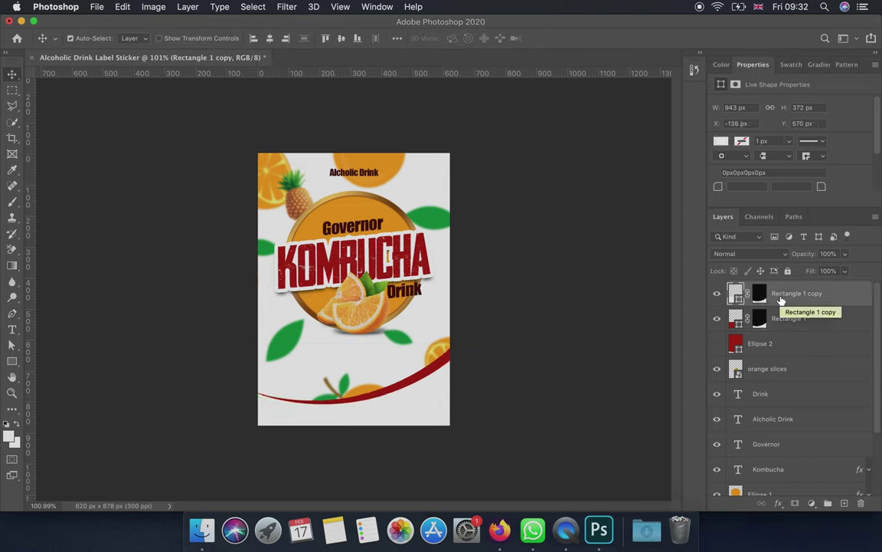
{"action": "key", "text": "Up"}
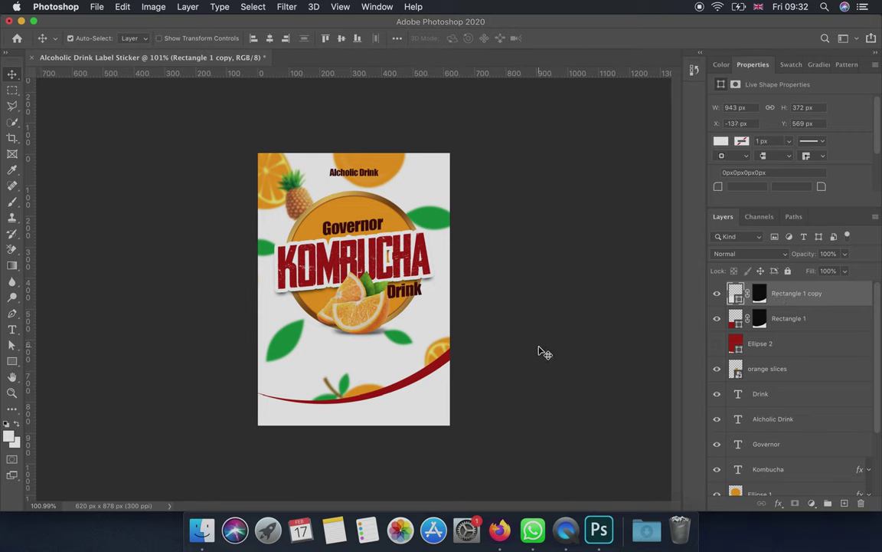
{"action": "left_click", "coordinate": [163, 254]}
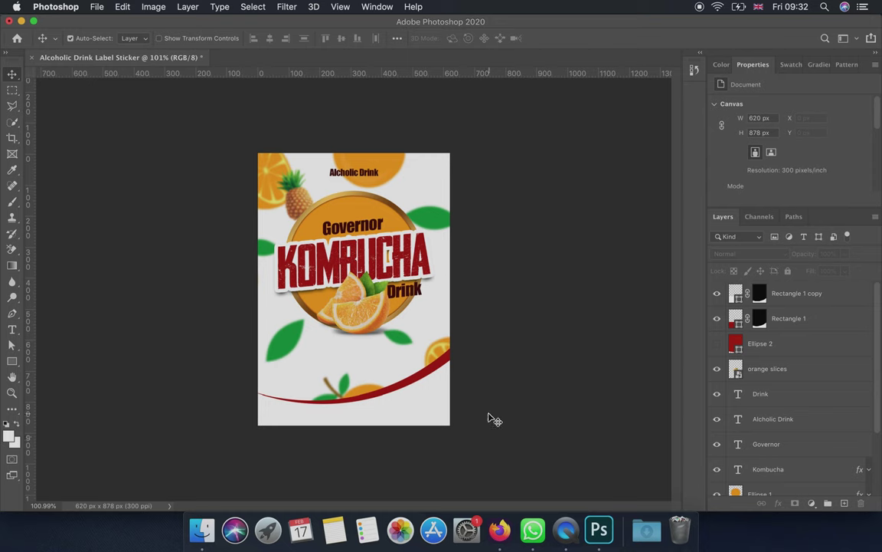
Step: Draw a white 486 × 232 px Rectangle 2 with 20 px corners beneath the swoosh
{"action": "key", "text": "super+0"}
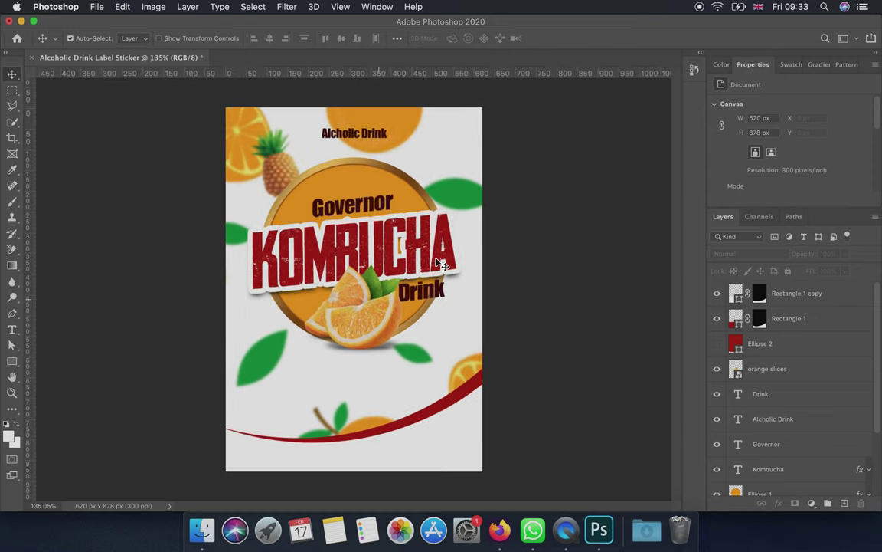
{"action": "key", "text": "u"}
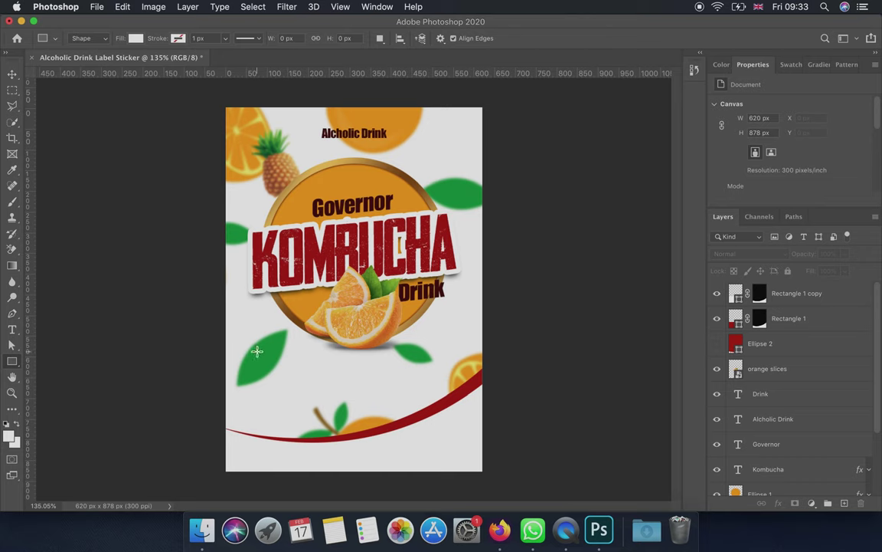
{"action": "left_click_drag", "start_coordinate": [260, 359], "coordinate": [458, 452]}
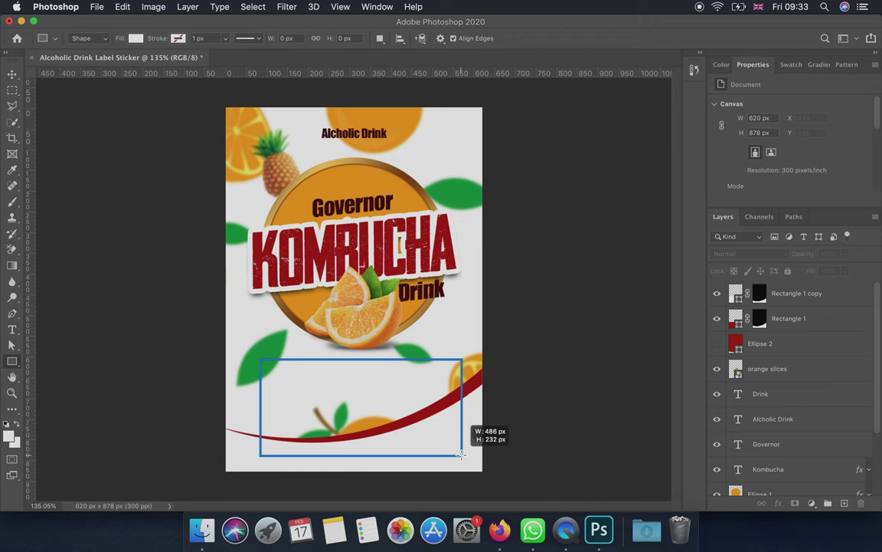
{"action": "left_click_drag", "start_coordinate": [458, 453], "coordinate": [458, 452]}
{"action": "key", "text": "v"}
{"action": "left_click_drag", "start_coordinate": [357, 103], "coordinate": [350, 103]}
{"action": "left_click_drag", "start_coordinate": [774, 294], "coordinate": [774, 343]}
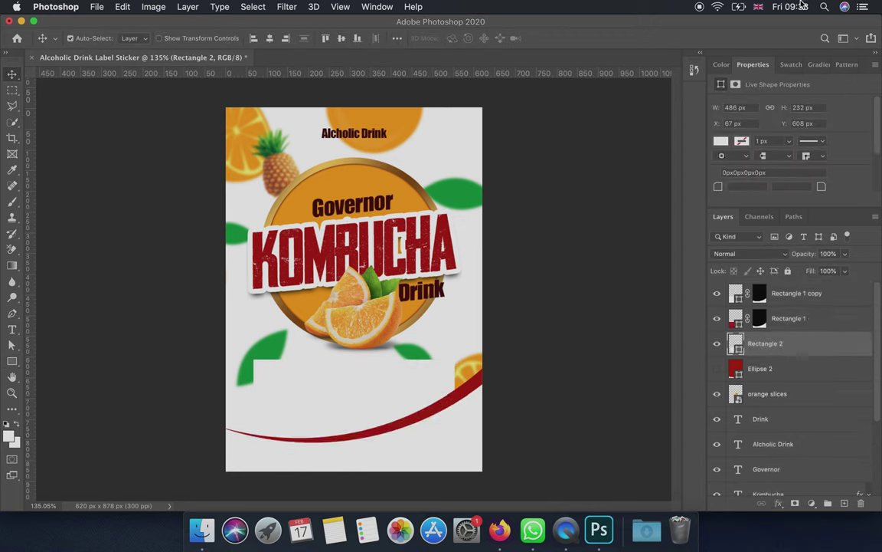
{"action": "left_click", "coordinate": [735, 186]}
{"action": "type", "text": "20"}
Step: Apply the 20 px corner radius to Rectangle 2 and give it an 8 px gold gradient Stroke effect
{"action": "key", "text": "Return"}
{"action": "left_click", "coordinate": [779, 503]}
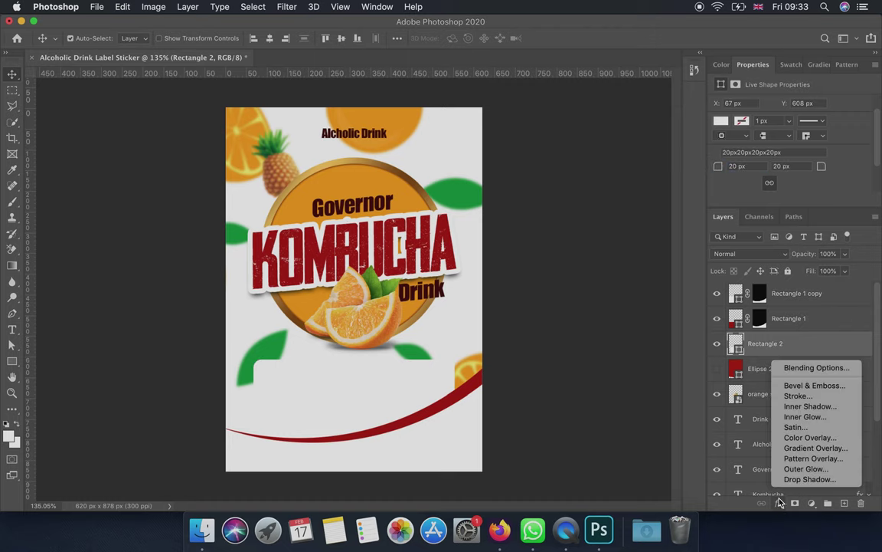
{"action": "left_click", "coordinate": [796, 393]}
{"action": "left_click", "coordinate": [627, 236]}
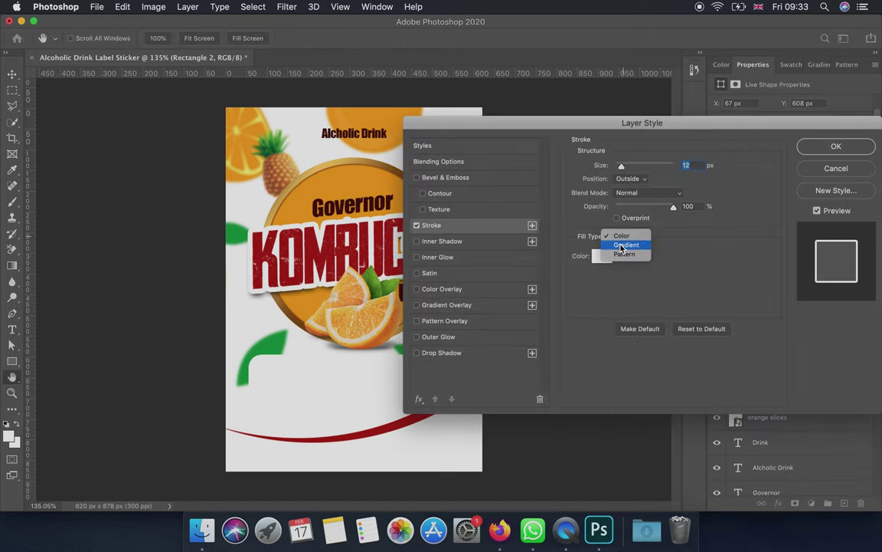
{"action": "left_click", "coordinate": [630, 244]}
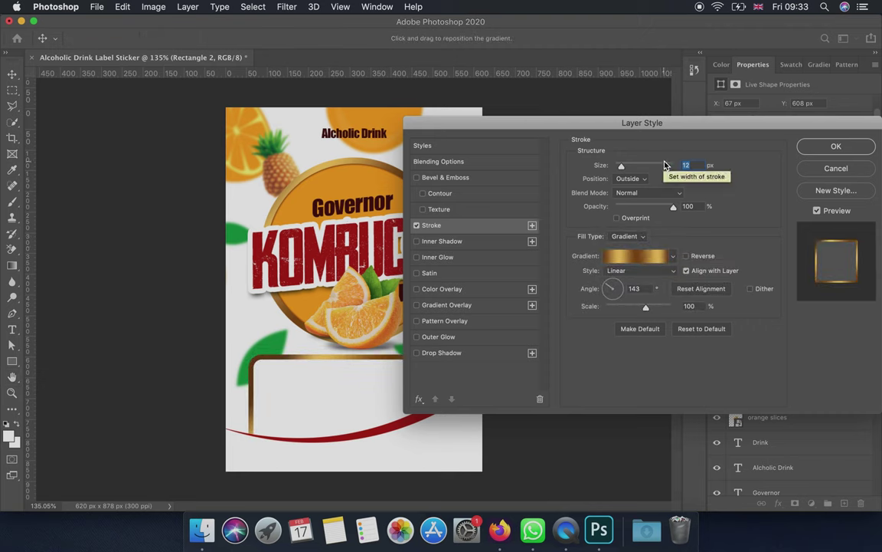
{"action": "type", "text": "6"}
{"action": "key", "text": "Up"}
{"action": "key", "text": "Up"}
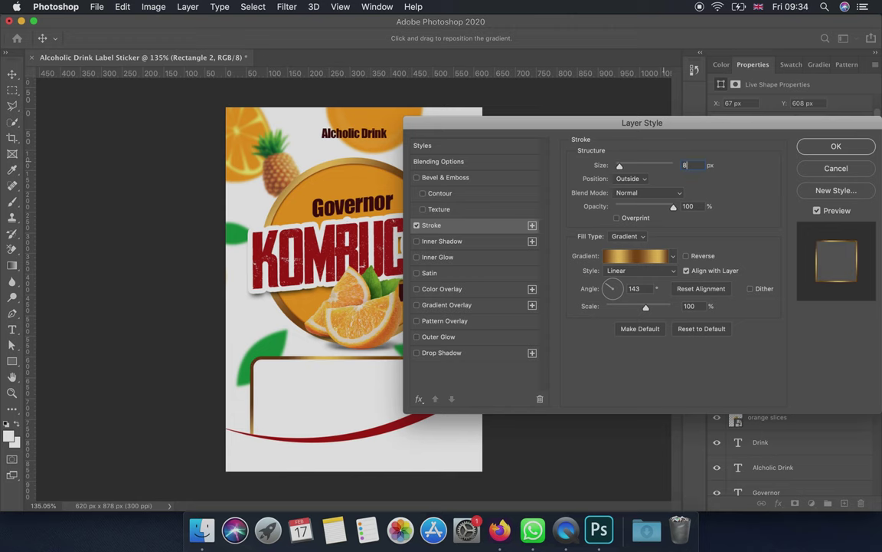
{"action": "left_click", "coordinate": [831, 146]}
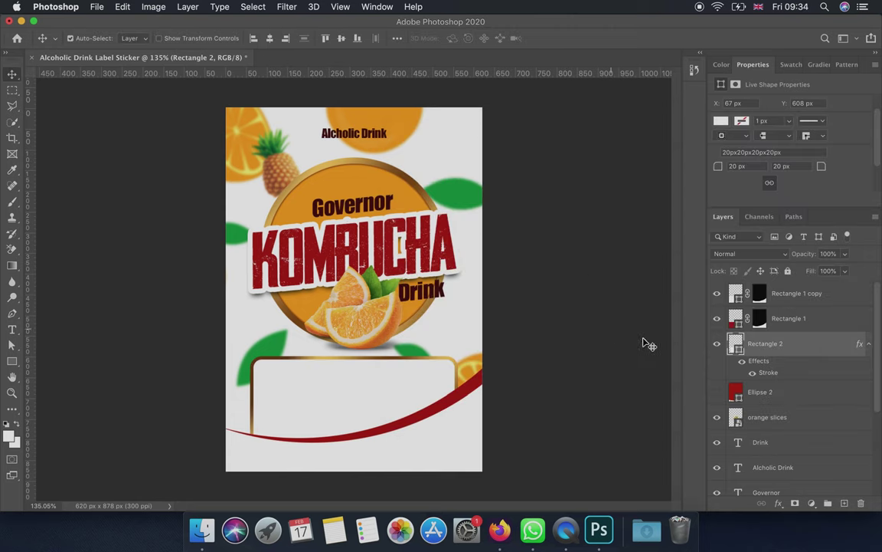
{"action": "left_click", "coordinate": [868, 344]}
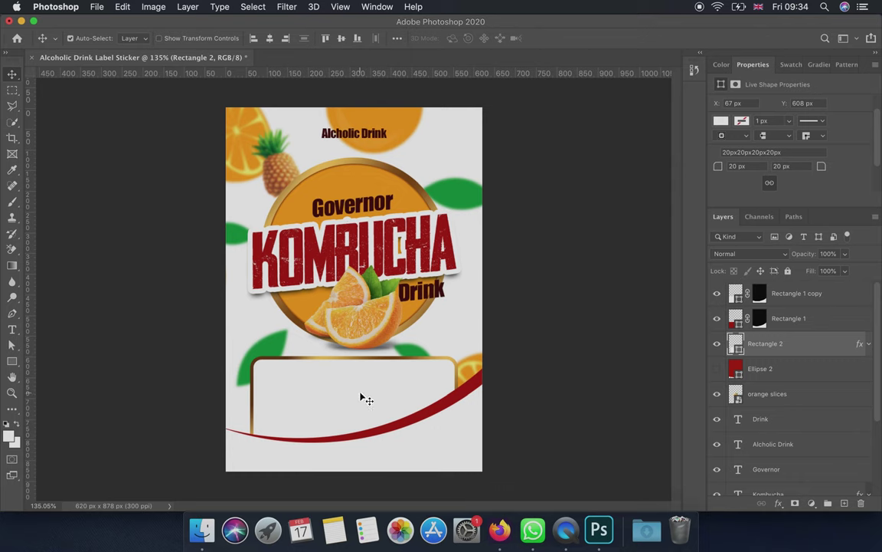
Step: Shift the red stripe layers (Rectangle 1 and its copy) down and right with Shift+arrow nudges
{"action": "left_click", "coordinate": [457, 411]}
{"action": "left_click", "coordinate": [460, 403], "text": "shift"}
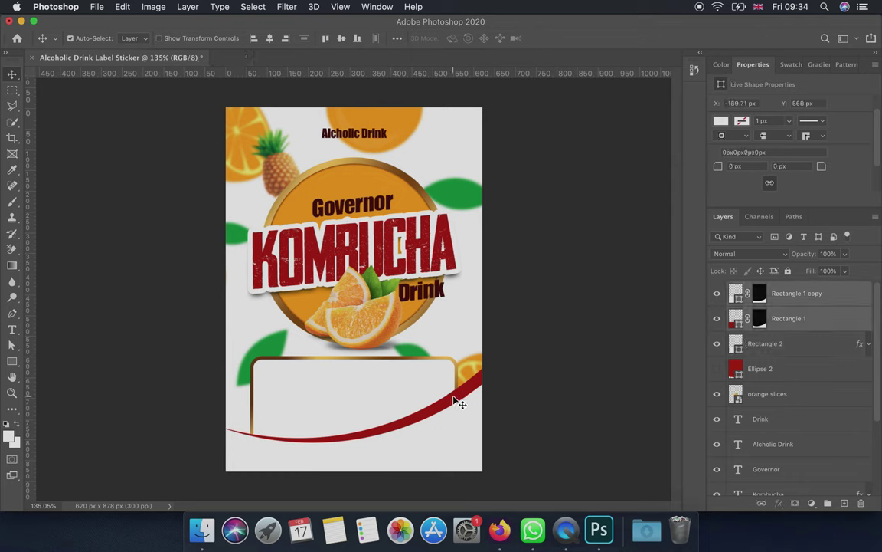
{"action": "key", "text": "shift+Down"}
{"action": "key", "text": "shift+Down"}
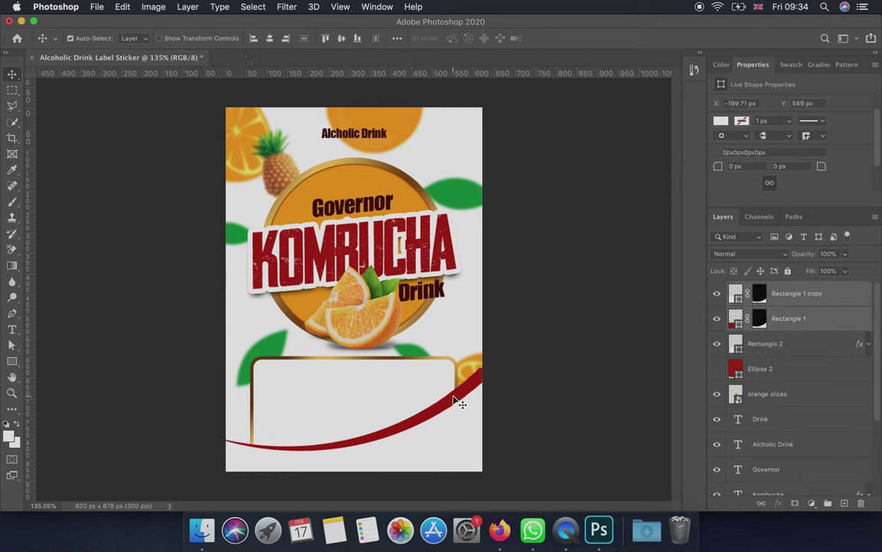
{"action": "key", "text": "shift+Right"}
{"action": "key", "text": "shift+Right"}
{"action": "key", "text": "shift+Right"}
{"action": "key", "text": "shift+Right"}
{"action": "key", "text": "shift+Up"}
{"action": "key", "text": "shift+Right"}
{"action": "key", "text": "shift+Right"}
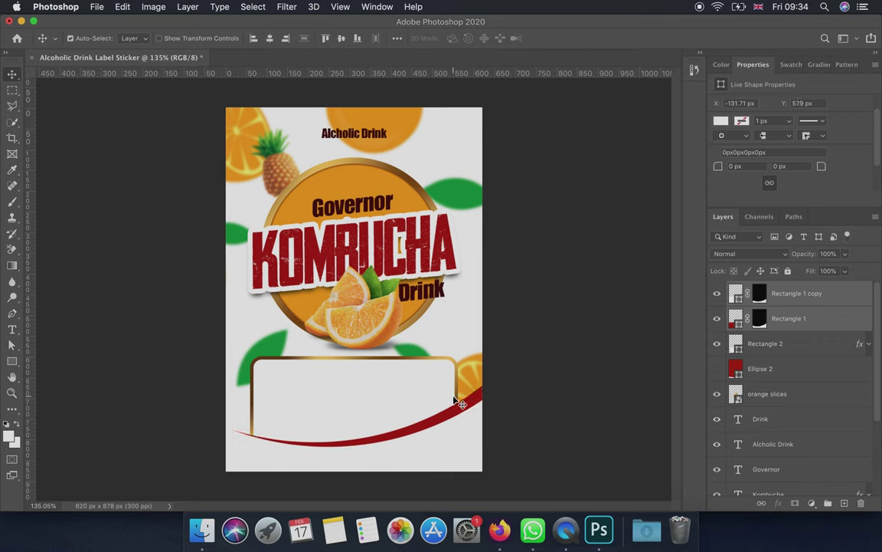
{"action": "left_click", "coordinate": [602, 329]}
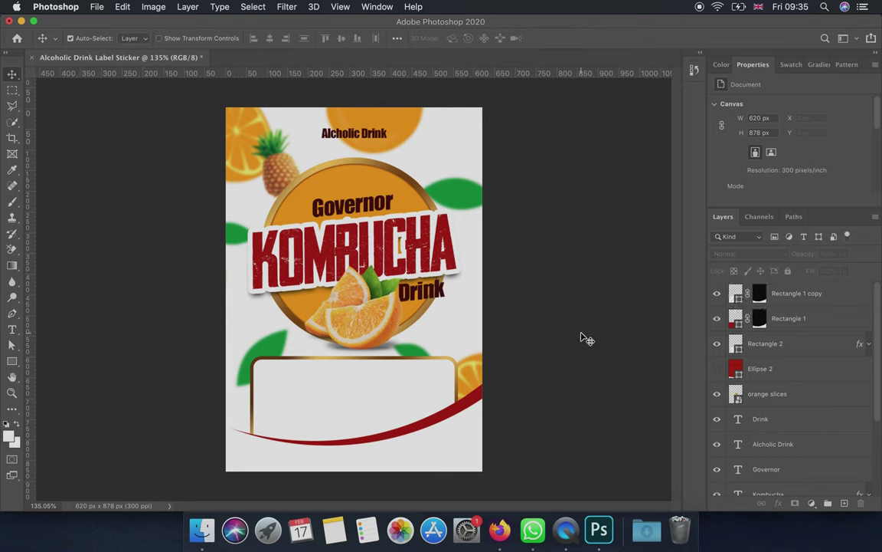
Step: Scale the selected badge layers down to about 92% with Free Transform
{"action": "left_click", "coordinate": [421, 291], "text": "shift"}
{"action": "left_click", "coordinate": [353, 205], "text": "shift"}
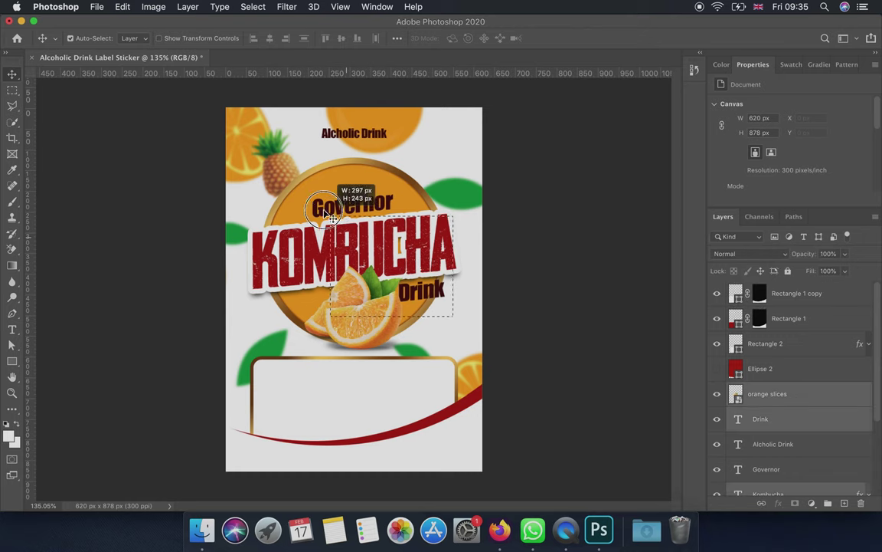
{"action": "key", "text": "super+t"}
{"action": "left_click_drag", "start_coordinate": [356, 354], "coordinate": [352, 340]}
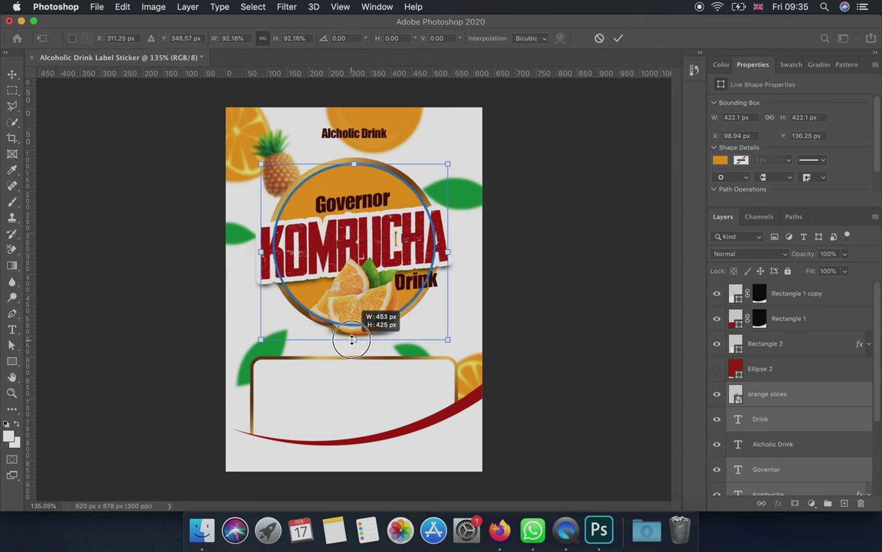
{"action": "left_click", "coordinate": [617, 38]}
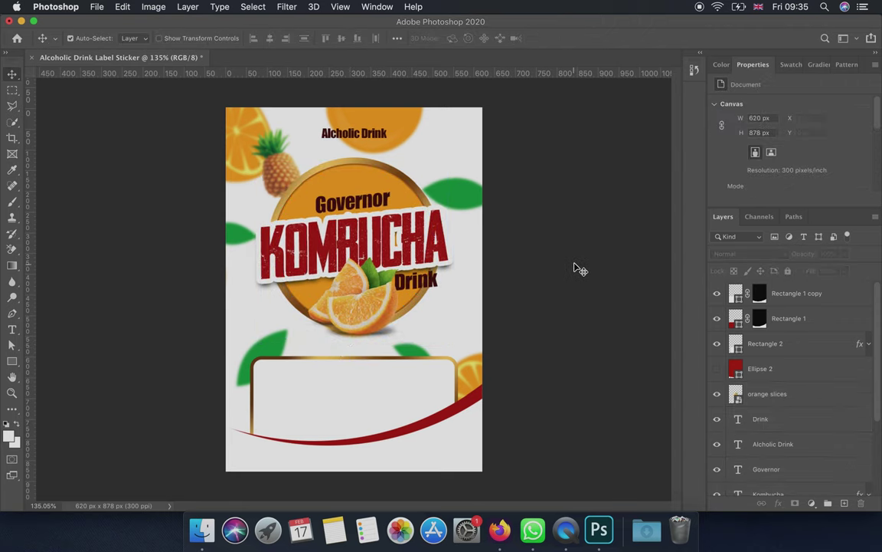
{"action": "left_click", "coordinate": [795, 297]}
{"action": "left_click", "coordinate": [794, 325], "text": "shift"}
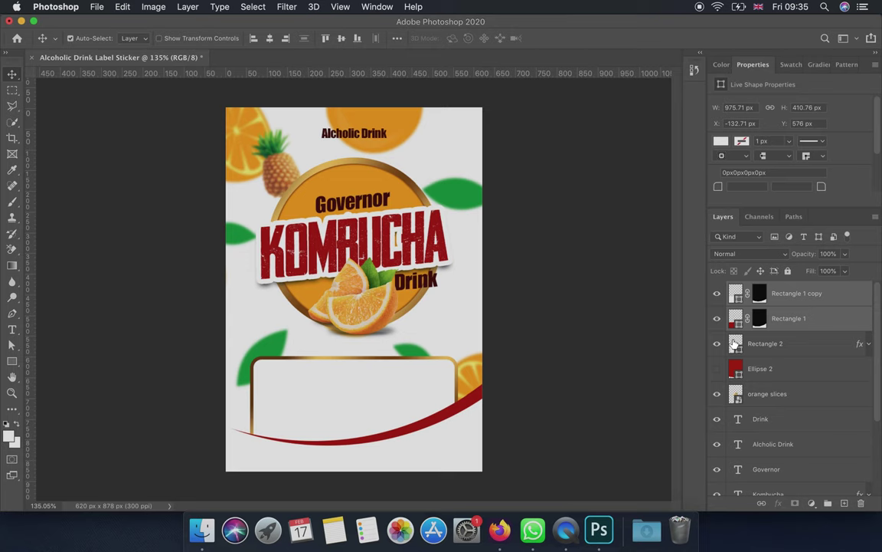
{"action": "left_click", "coordinate": [346, 410]}
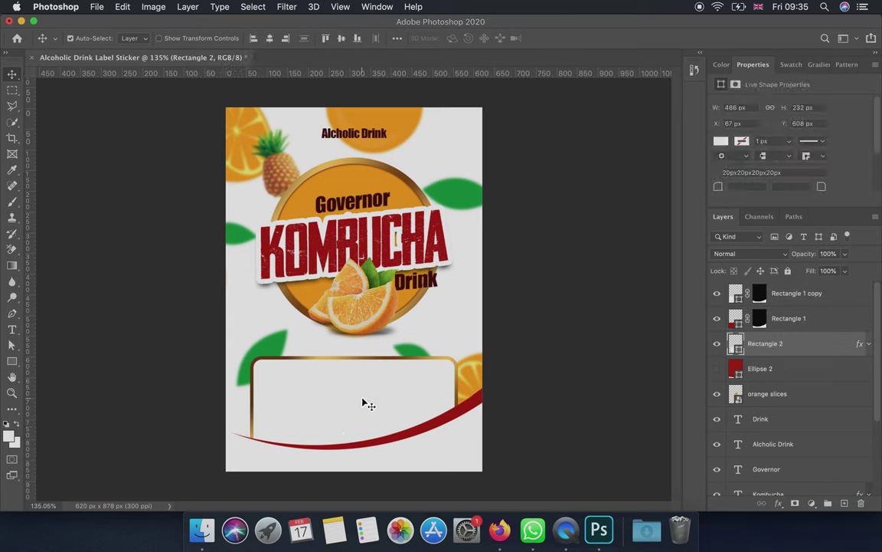
{"action": "left_click", "coordinate": [617, 308]}
Step: Reselect all the badge layers and shrink the badge again to about 91%
{"action": "scroll", "coordinate": [778, 394], "scroll_direction": "down", "scroll_amount": 3}
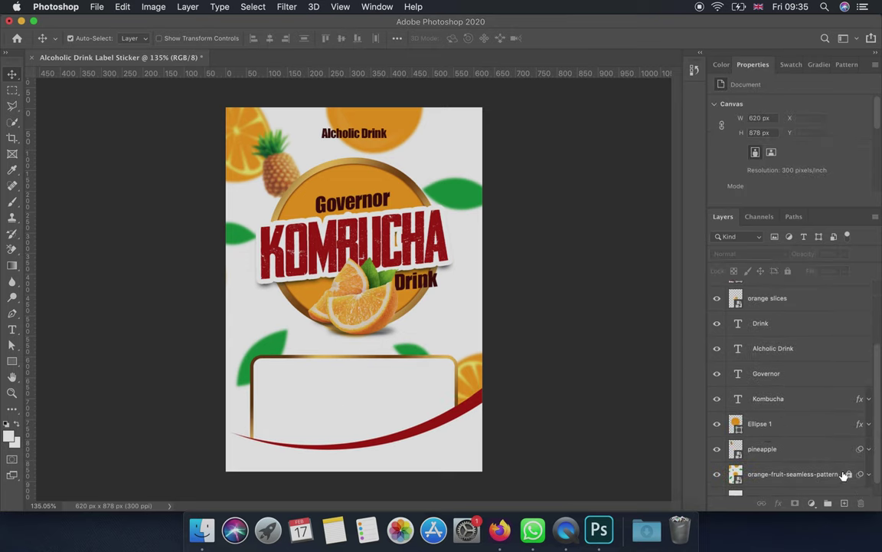
{"action": "left_click", "coordinate": [845, 475]}
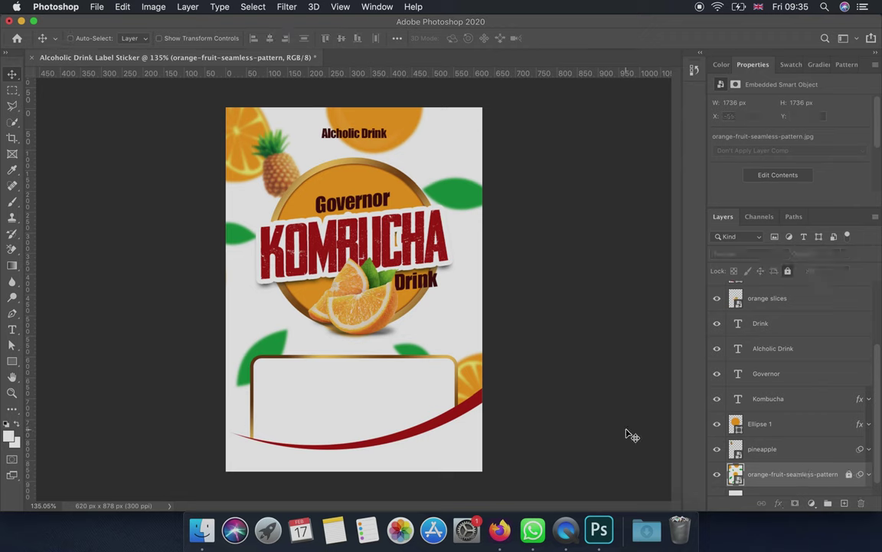
{"action": "left_click", "coordinate": [525, 369]}
{"action": "left_click_drag", "start_coordinate": [424, 325], "coordinate": [325, 189]}
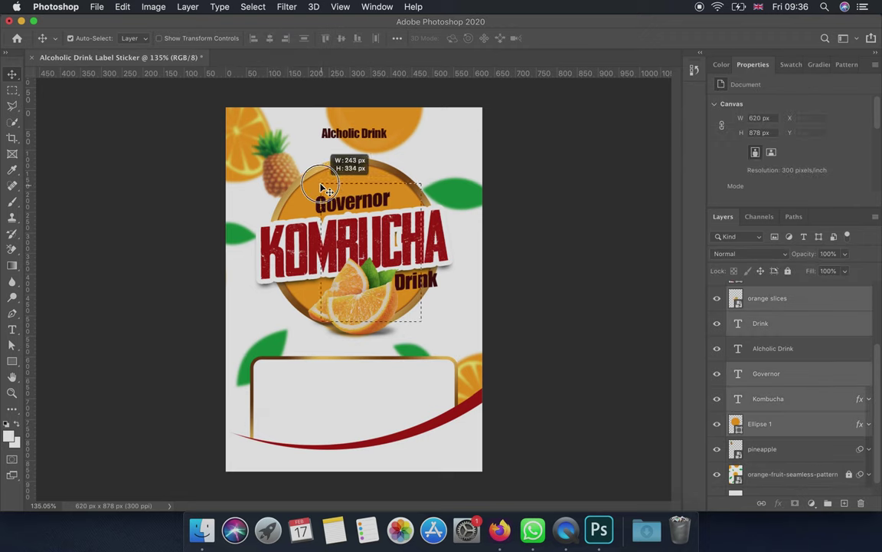
{"action": "key", "text": "super+t"}
{"action": "left_click_drag", "start_coordinate": [354, 346], "coordinate": [354, 326]}
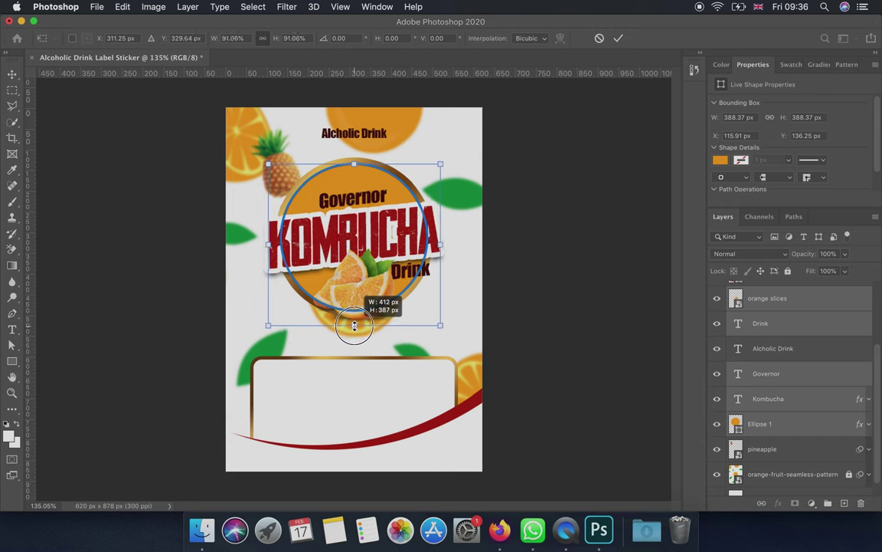
{"action": "left_click", "coordinate": [514, 112]}
{"action": "left_click", "coordinate": [571, 329]}
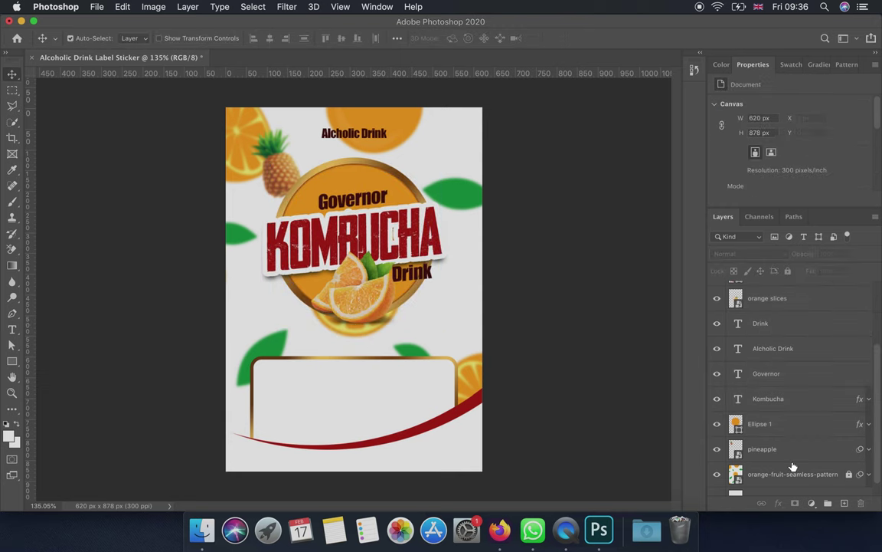
Step: Nudge the orange-fruit pattern layer up to Y −472 px and lock it completely
{"action": "scroll", "coordinate": [786, 469], "scroll_direction": "down", "scroll_amount": 1}
{"action": "left_click", "coordinate": [462, 340]}
{"action": "key", "text": "shift+Up"}
{"action": "key", "text": "shift+Up"}
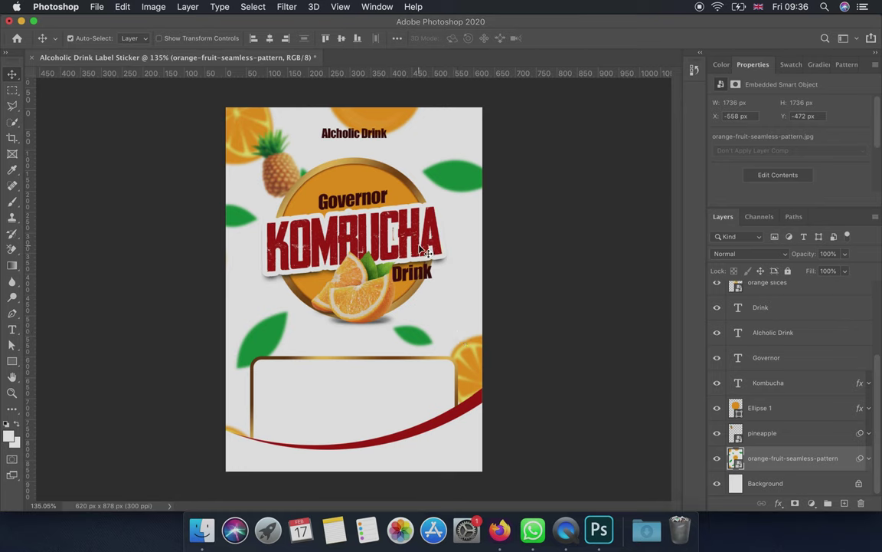
{"action": "left_click", "coordinate": [787, 271]}
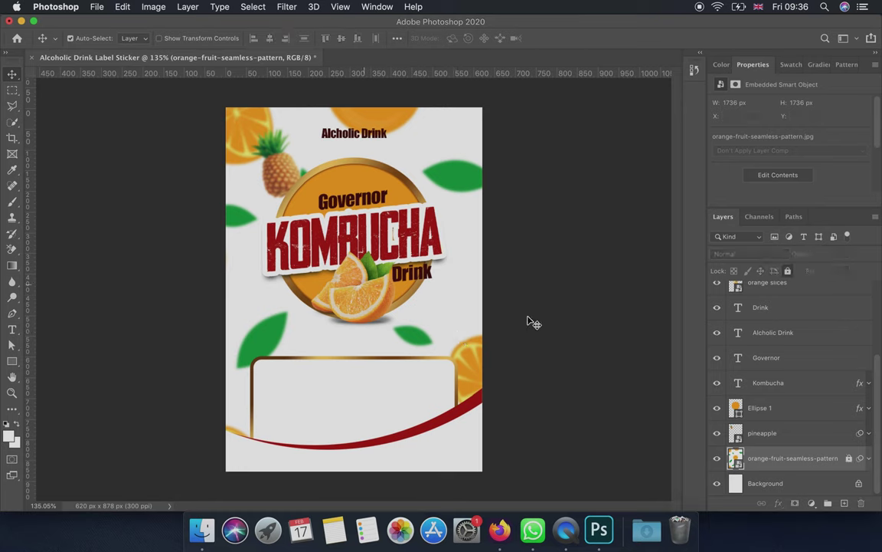
{"action": "left_click", "coordinate": [360, 384]}
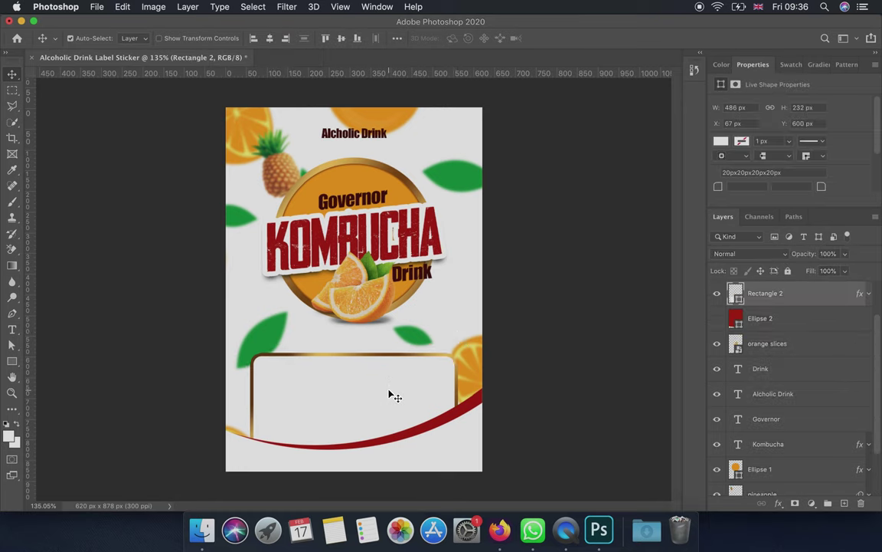
{"action": "left_click", "coordinate": [585, 364]}
{"action": "key", "text": "F1"}
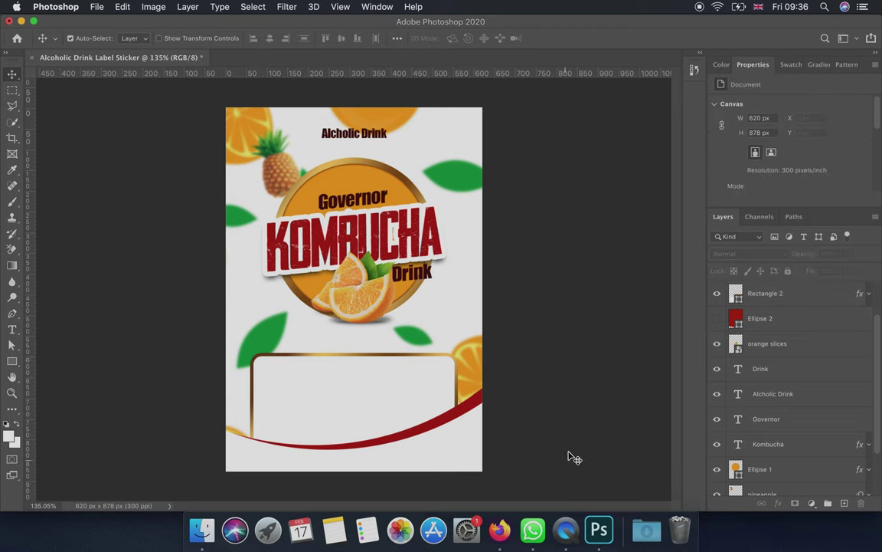
Step: Place liquid circle.png and scale it down into the label's top-right corner
{"action": "left_click", "coordinate": [201, 530]}
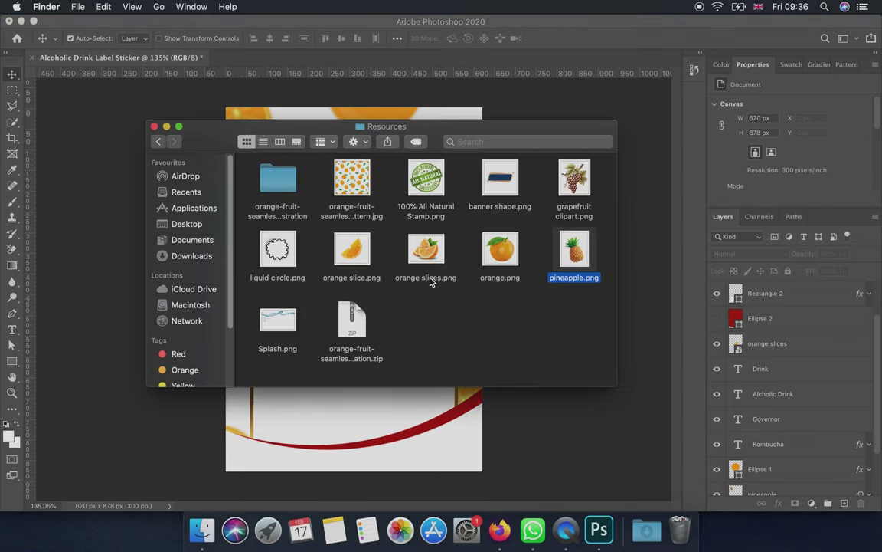
{"action": "mouse_move", "coordinate": [278, 251]}
{"action": "left_mouse_down"}
{"action": "mouse_move", "coordinate": [587, 449]}
{"action": "mouse_move", "coordinate": [520, 353]}
{"action": "left_mouse_up"}
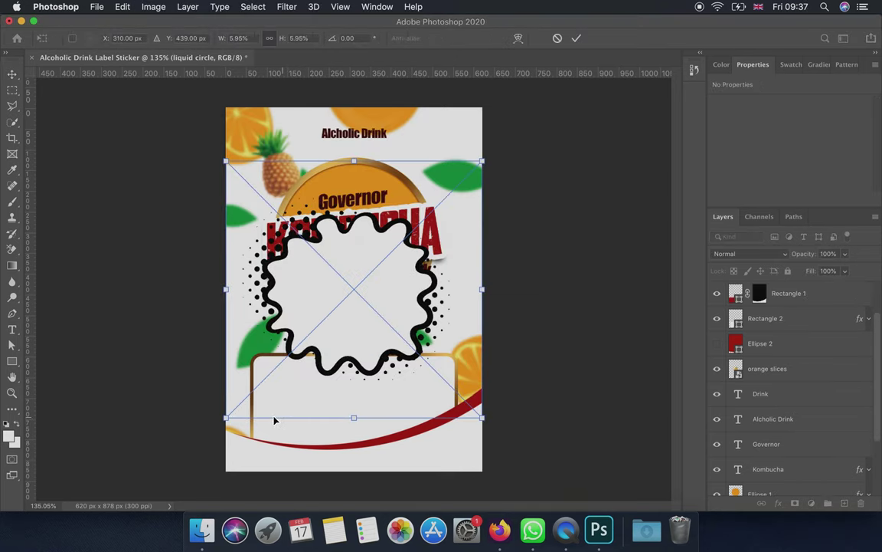
{"action": "left_click_drag", "start_coordinate": [232, 419], "coordinate": [420, 236]}
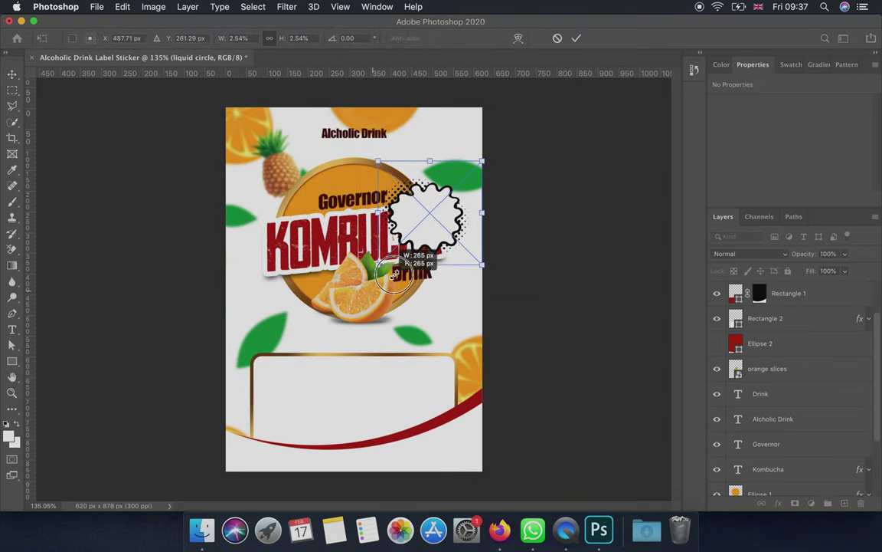
{"action": "left_click_drag", "start_coordinate": [420, 236], "coordinate": [423, 219]}
{"action": "left_click_drag", "start_coordinate": [457, 193], "coordinate": [452, 143]}
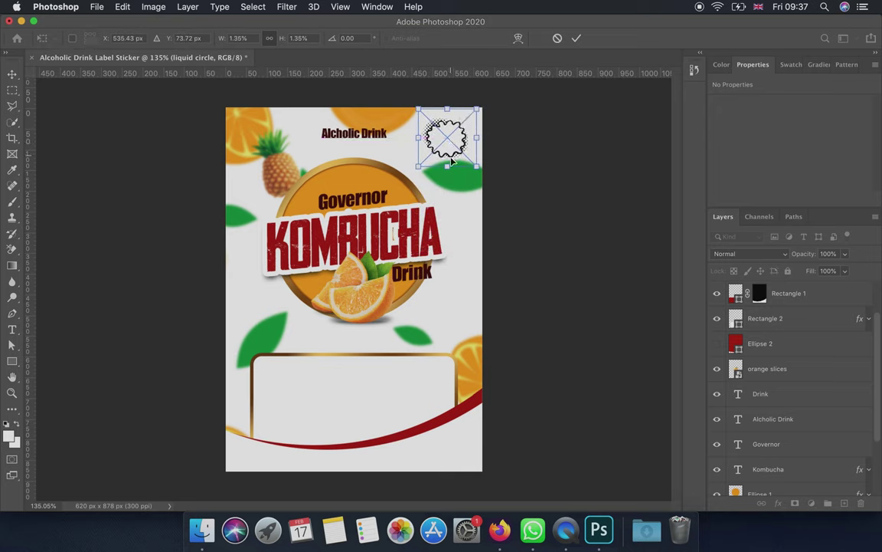
{"action": "left_click_drag", "start_coordinate": [449, 167], "coordinate": [449, 170]}
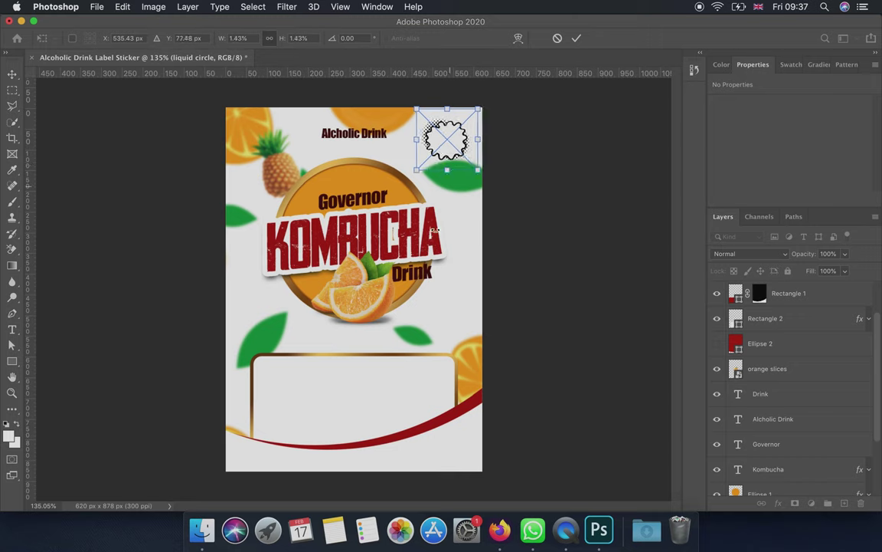
{"action": "left_click_drag", "start_coordinate": [448, 170], "coordinate": [452, 153]}
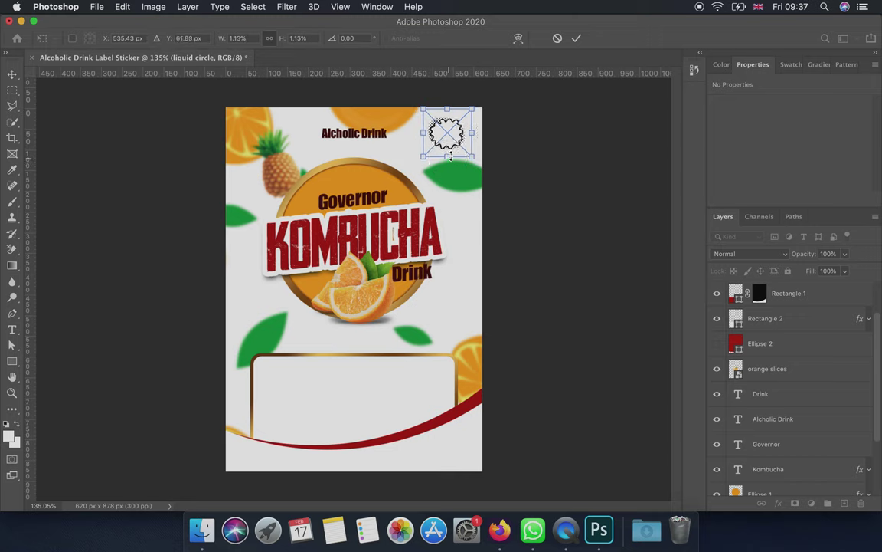
{"action": "key", "text": "Return"}
Step: Nudge the liquid circle right and down, then duplicate the Alcholic Drink title onto it
{"action": "key", "text": "Right"}
{"action": "key", "text": "Right"}
{"action": "key", "text": "Right"}
{"action": "key", "text": "Down"}
{"action": "key", "text": "Down"}
{"action": "key", "text": "Down"}
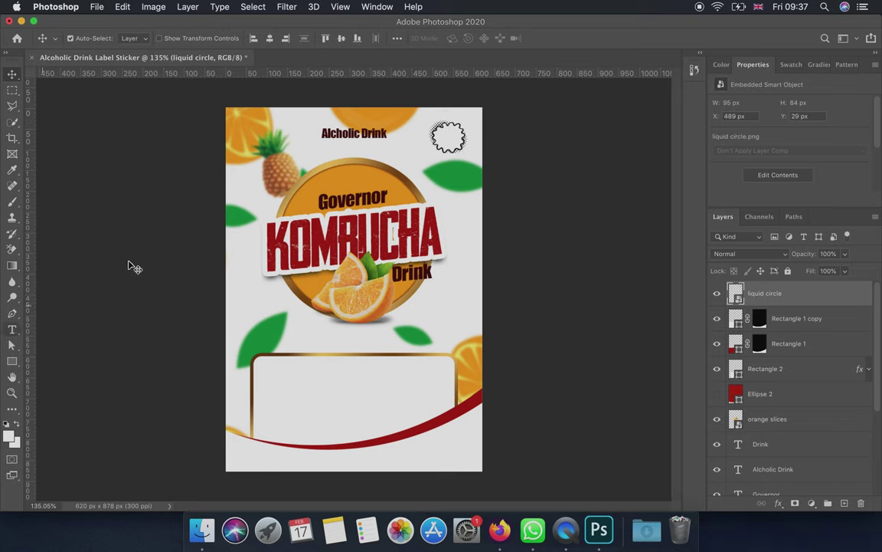
{"action": "left_click", "coordinate": [328, 137]}
{"action": "left_click_drag", "start_coordinate": [328, 137], "coordinate": [424, 145]}
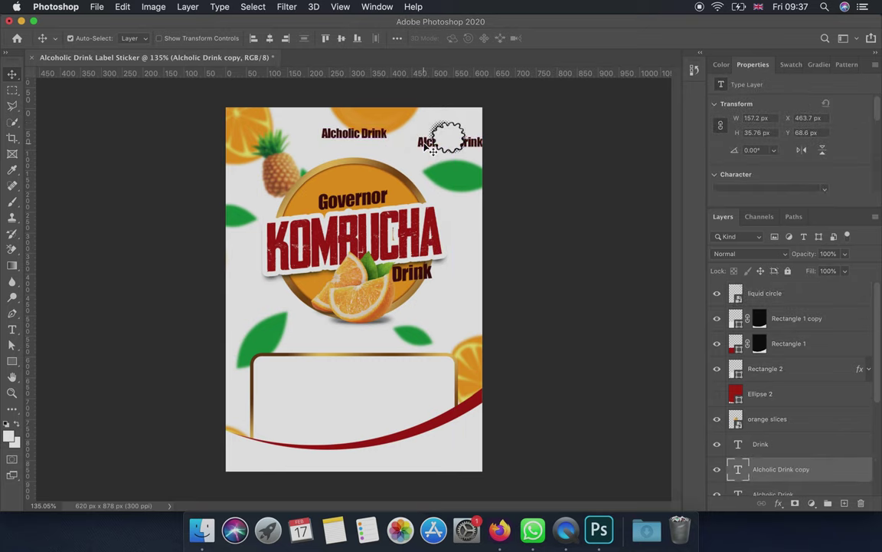
Step: Move the title copy to the top and retype it as small '300ml' inside the liquid circle
{"action": "left_click_drag", "start_coordinate": [774, 469], "coordinate": [753, 294]}
{"action": "double_click", "coordinate": [450, 142]}
{"action": "type", "text": "300ml"}
{"action": "key", "text": "ctrl+Return"}
{"action": "key", "text": "v"}
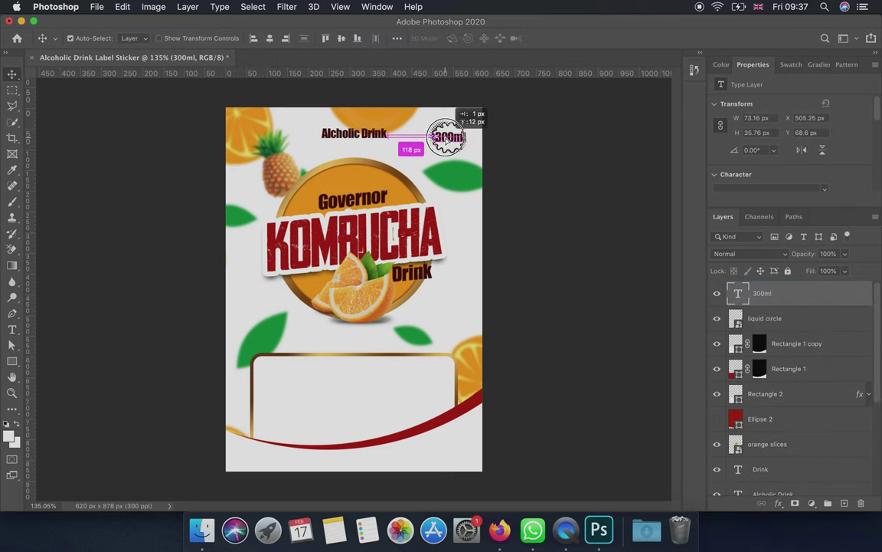
{"action": "scroll", "coordinate": [750, 170], "scroll_direction": "down", "scroll_amount": 2}
{"action": "left_click_drag", "start_coordinate": [718, 161], "coordinate": [635, 153]}
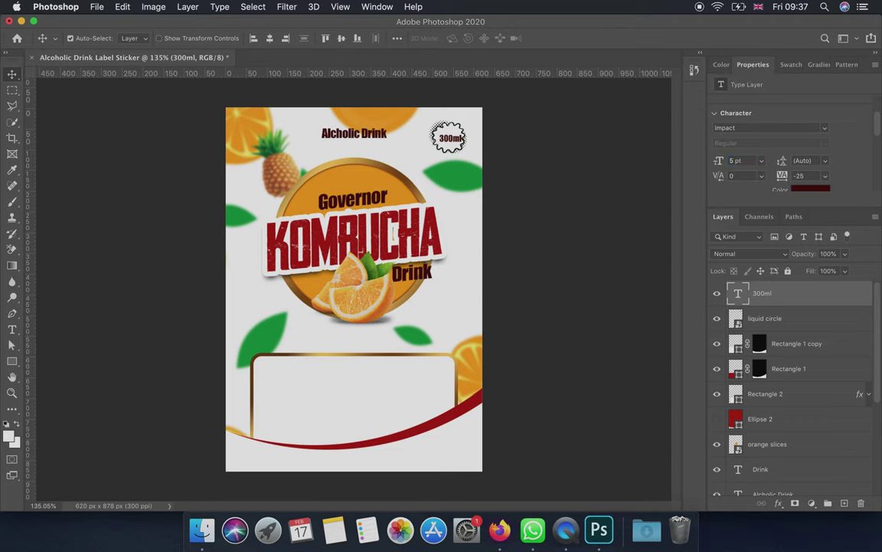
{"action": "left_click_drag", "start_coordinate": [448, 141], "coordinate": [450, 141]}
{"action": "key", "text": "Down"}
Step: Set the 300ml text's font to SF Pro Display Black
{"action": "left_click", "coordinate": [803, 127]}
{"action": "type", "text": "sf pro"}
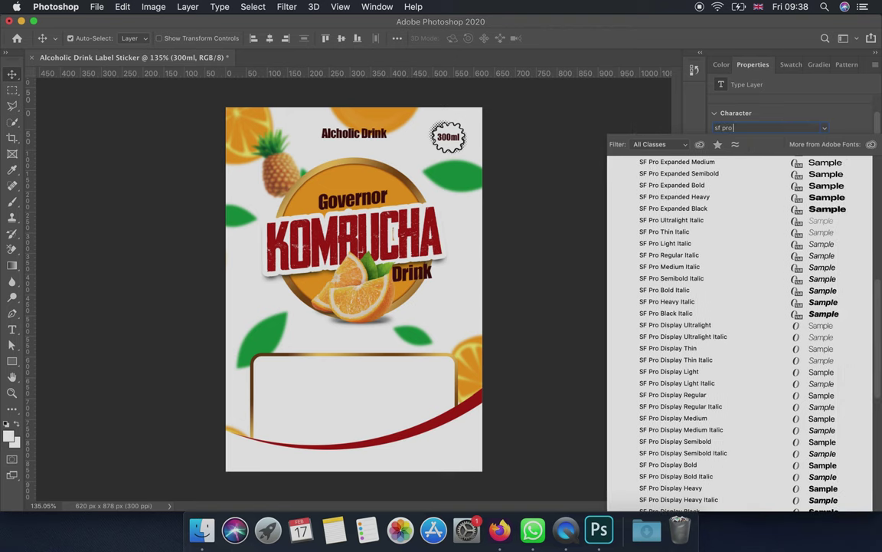
{"action": "type", "text": " display"}
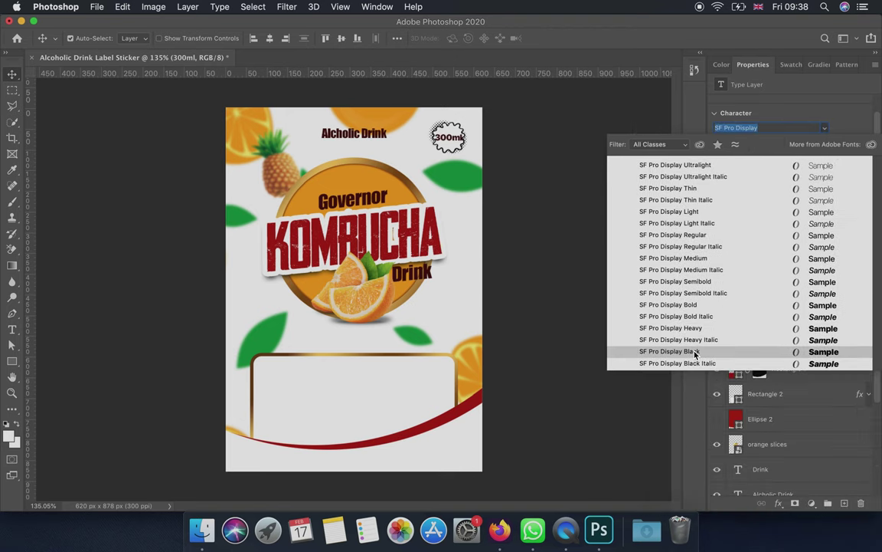
{"action": "left_click", "coordinate": [695, 354]}
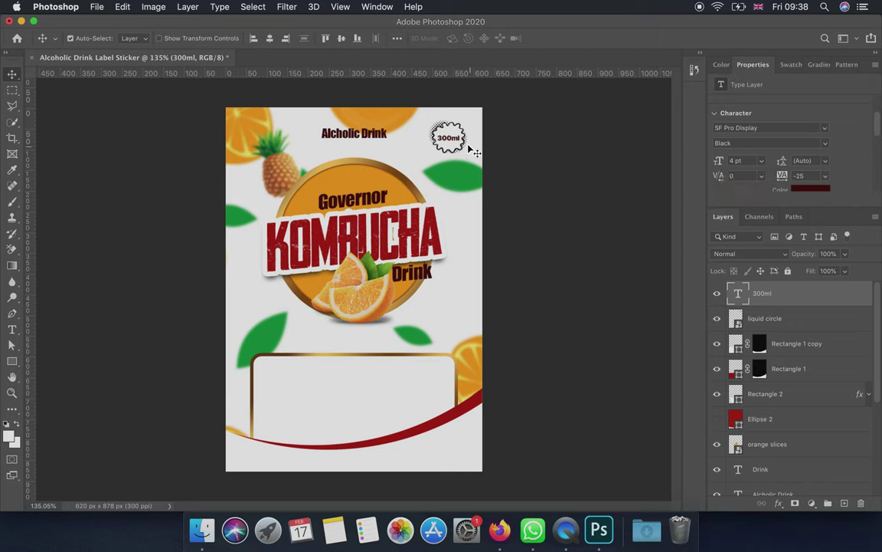
{"action": "left_click", "coordinate": [811, 189]}
{"action": "key", "text": "Return"}
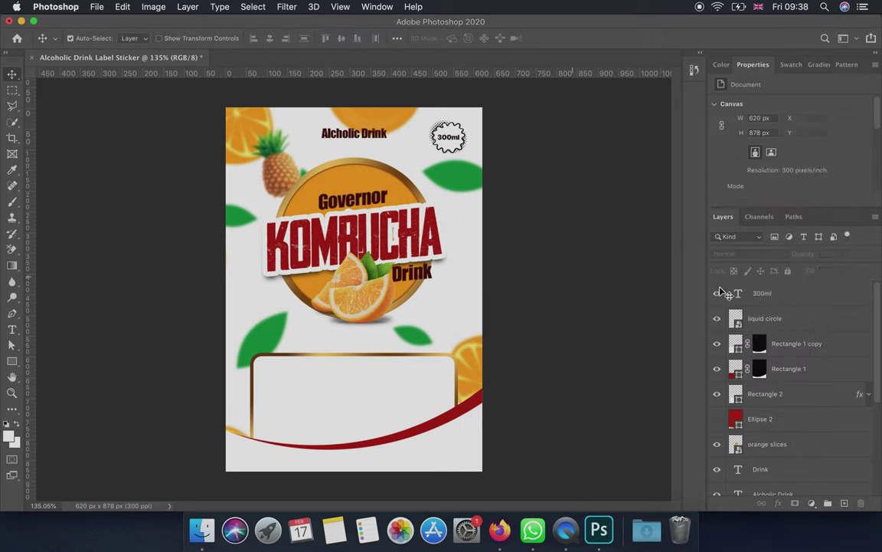
{"action": "right_click", "coordinate": [778, 320]}
{"action": "left_click", "coordinate": [665, 335]}
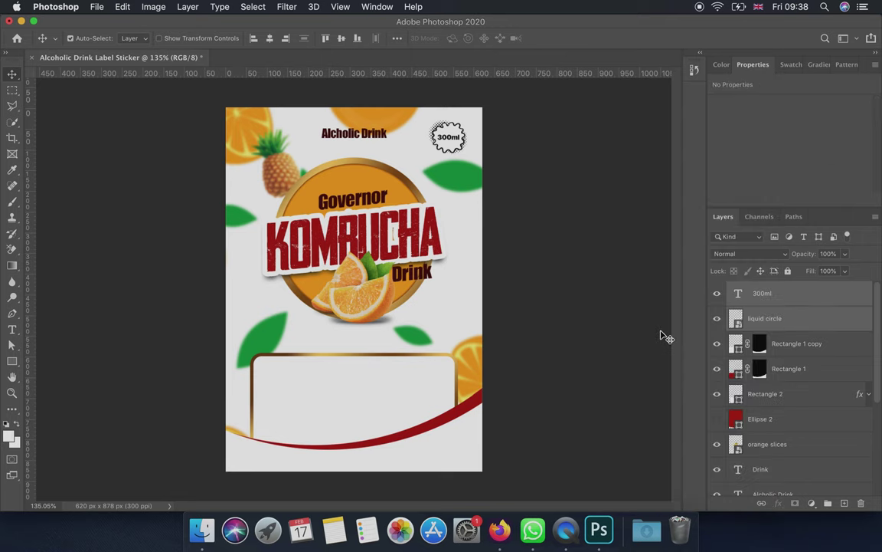
{"action": "left_click", "coordinate": [451, 139]}
{"action": "left_click", "coordinate": [560, 220]}
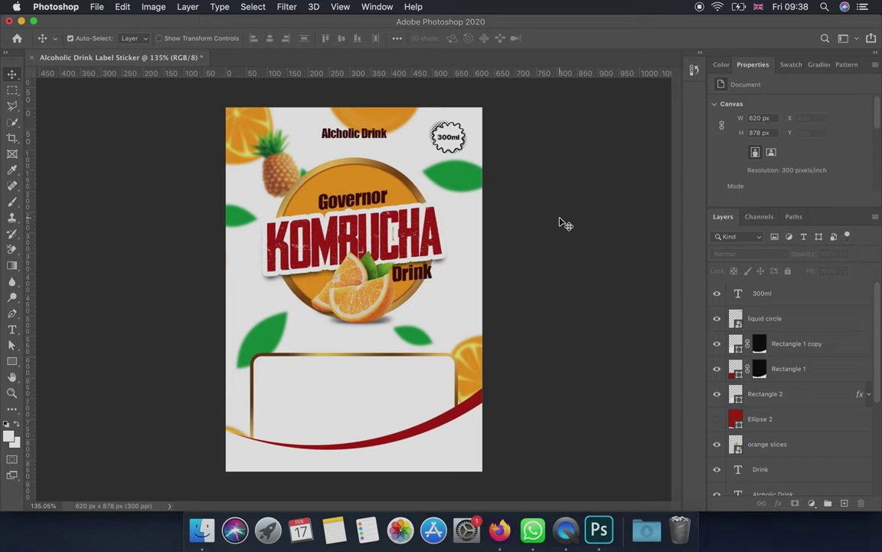
{"action": "left_click", "coordinate": [13, 329]}
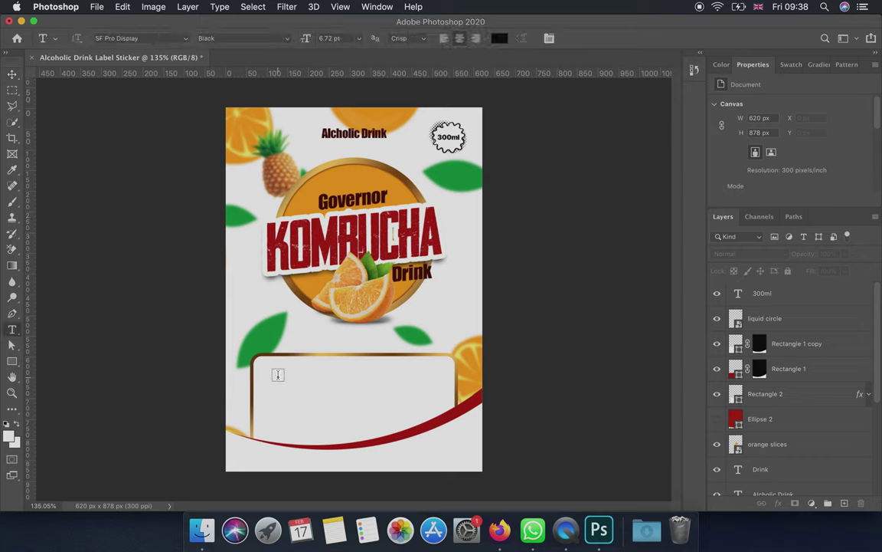
Step: Draw a text box inside the white panel and set it to Arial Regular, 4 pt
{"action": "left_click_drag", "start_coordinate": [265, 371], "coordinate": [448, 399]}
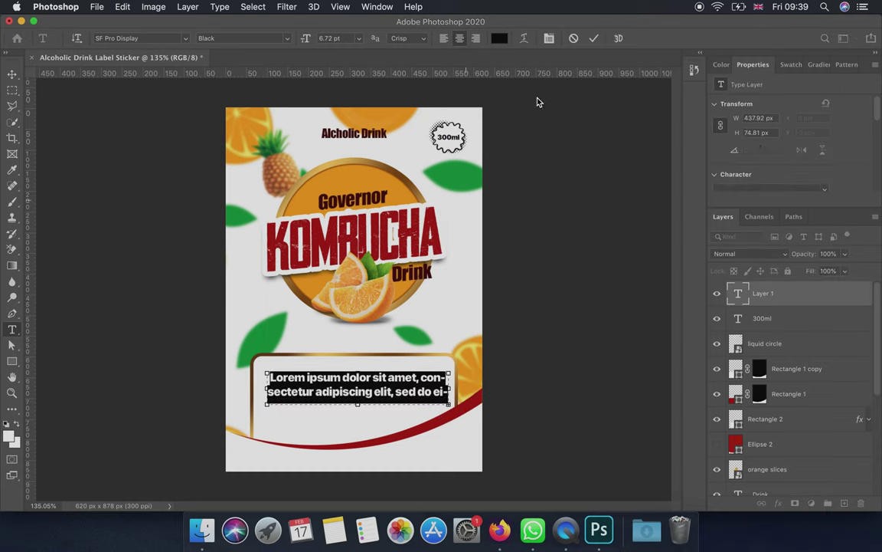
{"action": "left_click", "coordinate": [534, 38]}
{"action": "key", "text": "v"}
{"action": "left_click_drag", "start_coordinate": [366, 414], "coordinate": [360, 407]}
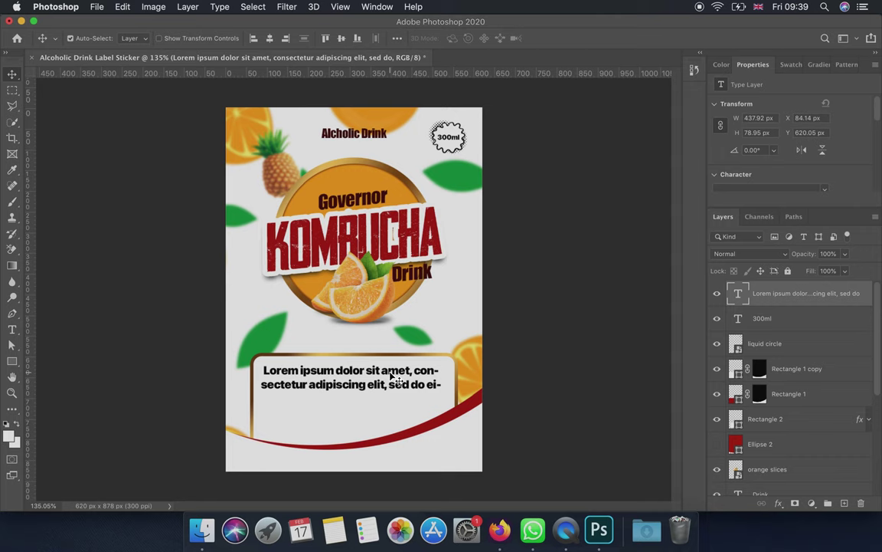
{"action": "left_click", "coordinate": [802, 168]}
{"action": "type", "text": "rial"}
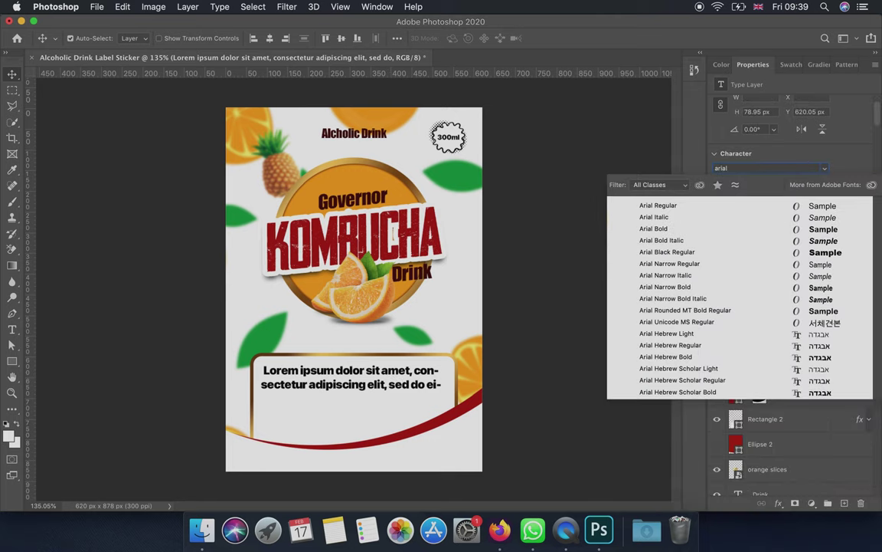
{"action": "left_click", "coordinate": [628, 202]}
{"action": "scroll", "coordinate": [766, 153], "scroll_direction": "down", "scroll_amount": 1}
{"action": "left_click", "coordinate": [737, 180]}
{"action": "type", "text": "4"}
{"action": "key", "text": "Return"}
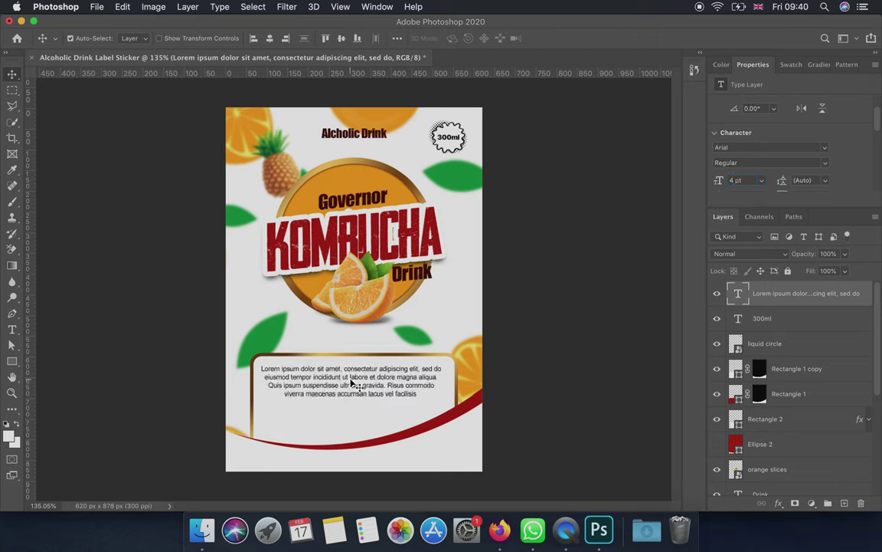
Step: Type the left-aligned ingredients list, ending '…Vitamin C Flavor, Pineapples, Preservatives.'
{"action": "double_click", "coordinate": [351, 381]}
{"action": "type", "text": "Inuredients"}
{"action": "left_click", "coordinate": [443, 37]}
{"action": "type", "text": "Lemon Juice Extract"}
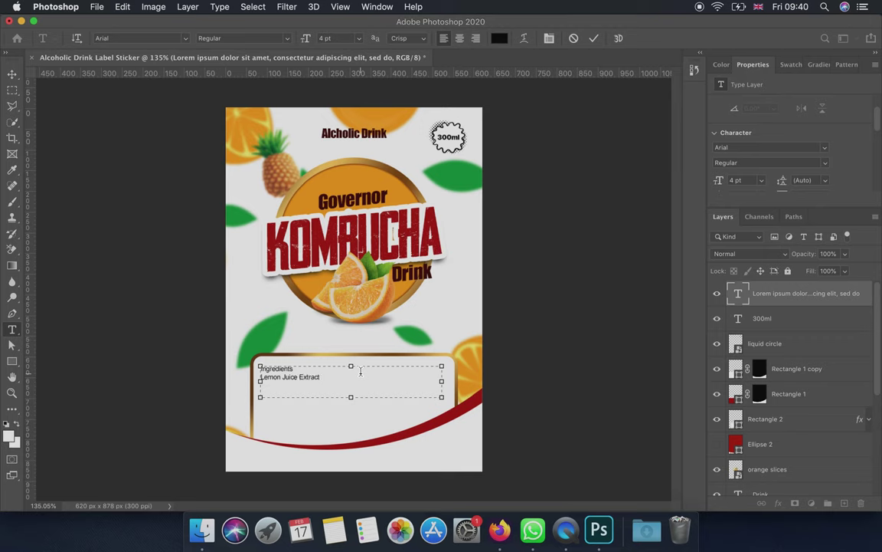
{"action": "type", "text": ", Tea"}
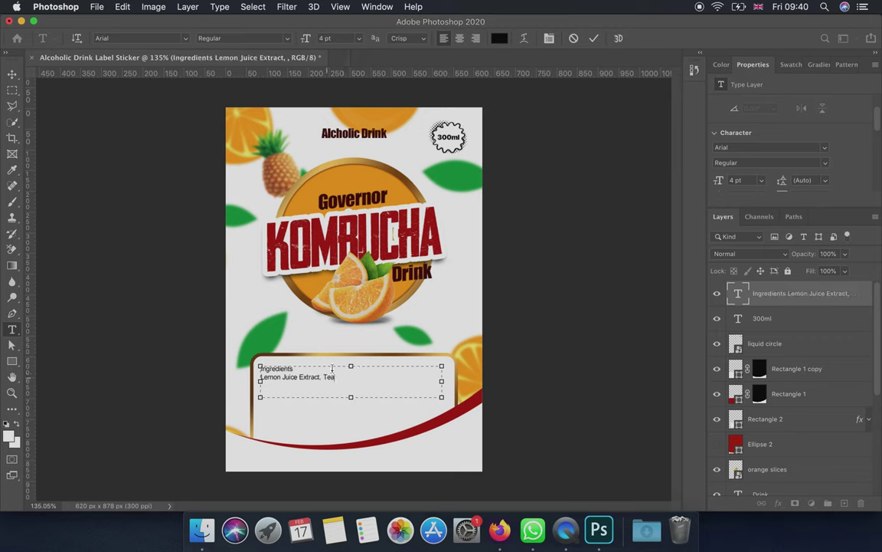
{"action": "type", "text": ", Ginger Water"}
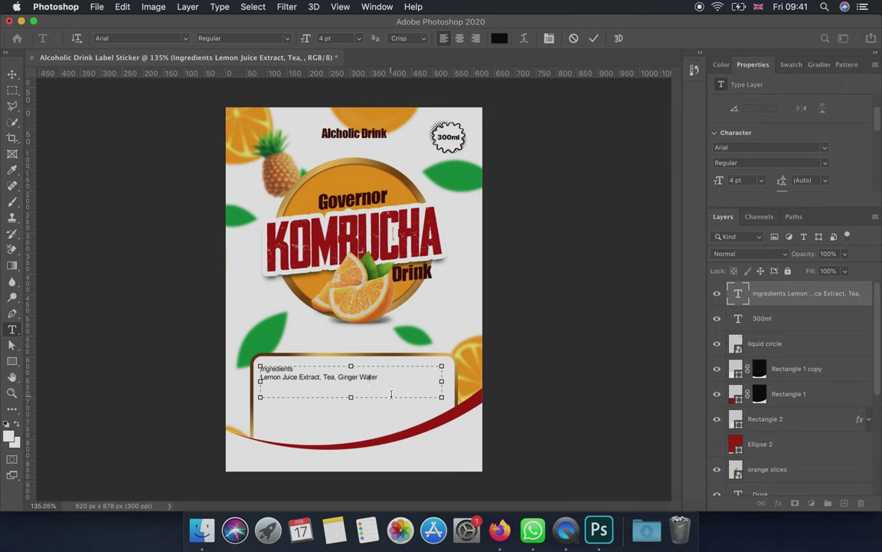
{"action": "type", "text": ","}
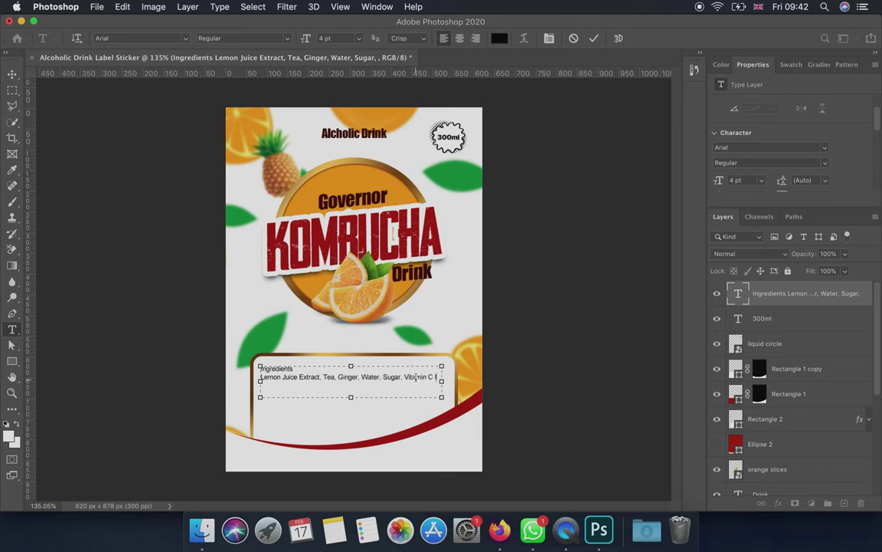
{"action": "type", "text": "avor, Pineapples, Preser"}
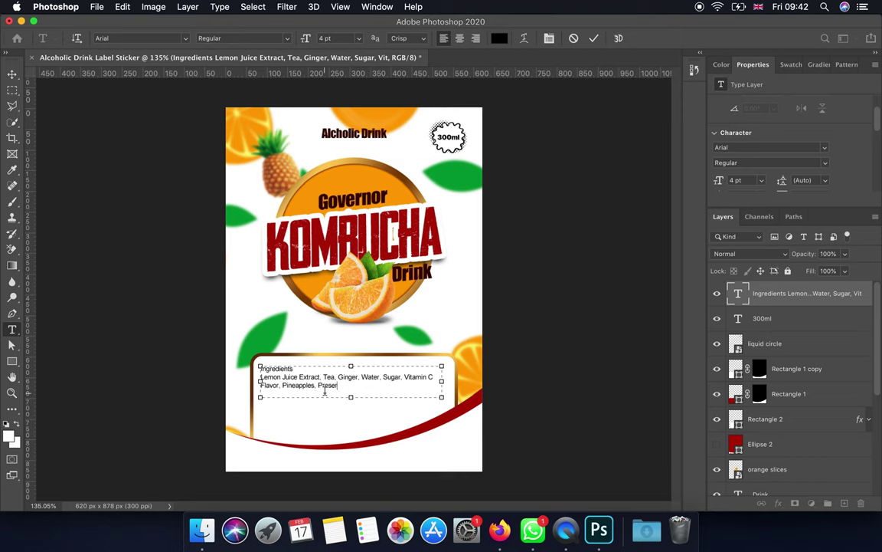
{"action": "type", "text": "."}
Step: Make the 'Ingredients' heading word bold and commit the text
{"action": "double_click", "coordinate": [276, 368]}
{"action": "left_click", "coordinate": [826, 164]}
{"action": "left_click", "coordinate": [731, 174]}
{"action": "left_click", "coordinate": [593, 38]}
{"action": "key", "text": "v"}
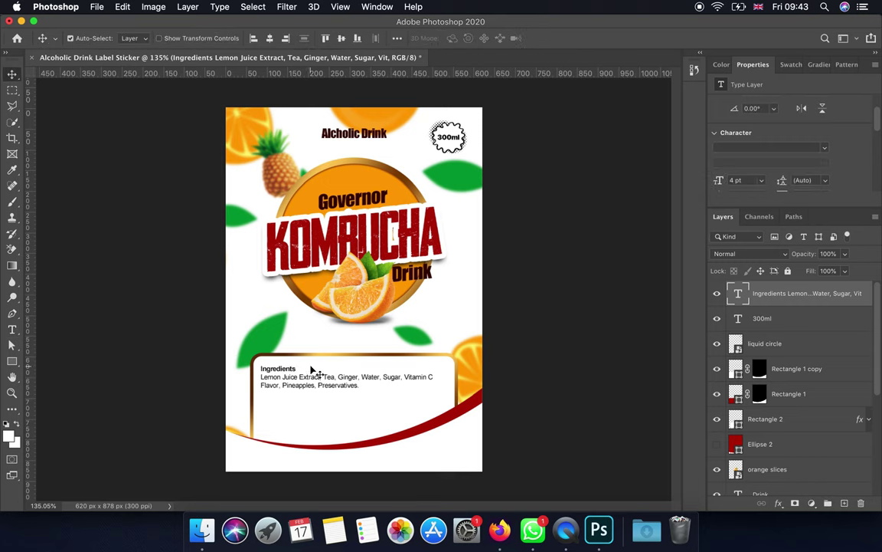
Step: Duplicate the ingredients text below it and retype the heading as 'Produced & Packed By:'
{"action": "left_click_drag", "start_coordinate": [305, 381], "coordinate": [275, 412]}
{"action": "double_click", "coordinate": [275, 418]}
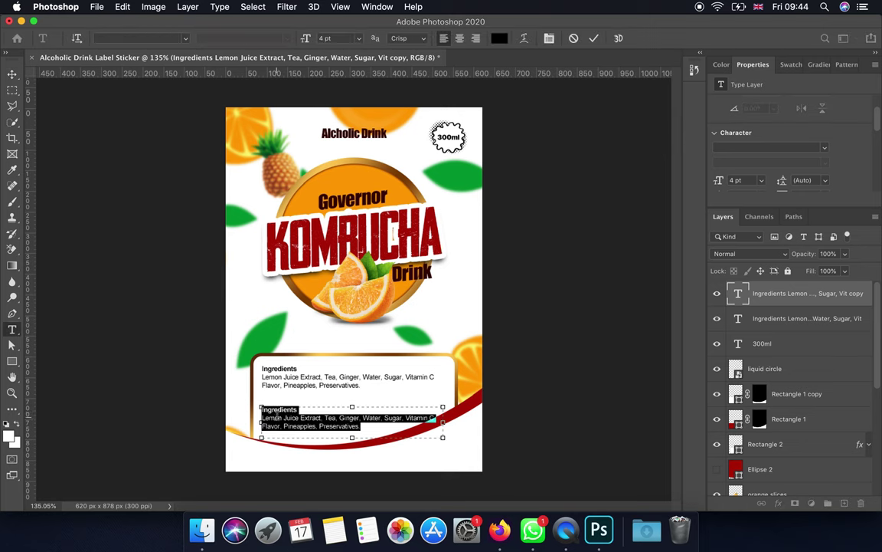
{"action": "double_click", "coordinate": [277, 410]}
{"action": "type", "text": "Produces"}
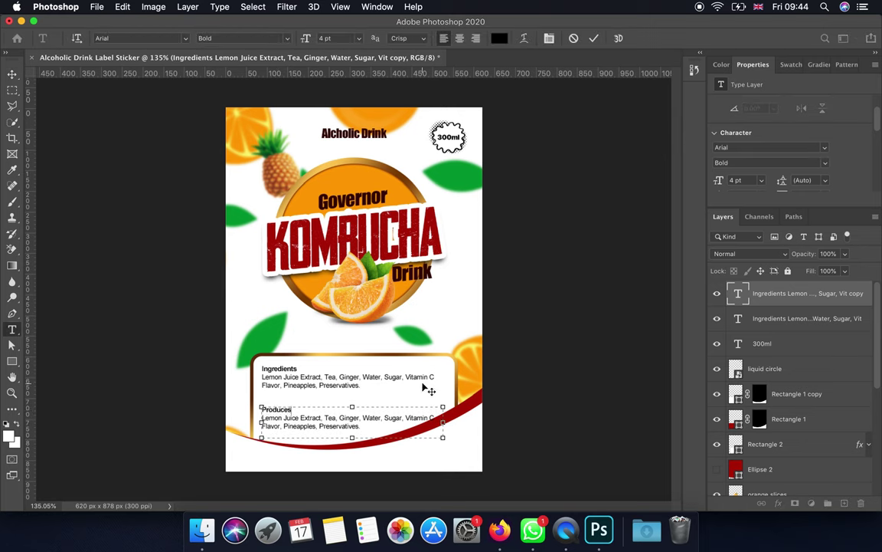
{"action": "type", "text": " Packed By:"}
{"action": "key", "text": "Right"}
{"action": "key", "text": "shift+Down"}
{"action": "key", "text": "shift+Down"}
Step: Replace the remaining lines with 'YOUR COMPANY NAME' and 'Your Business Location Here', nudging the block down
{"action": "type", "text": "You"}
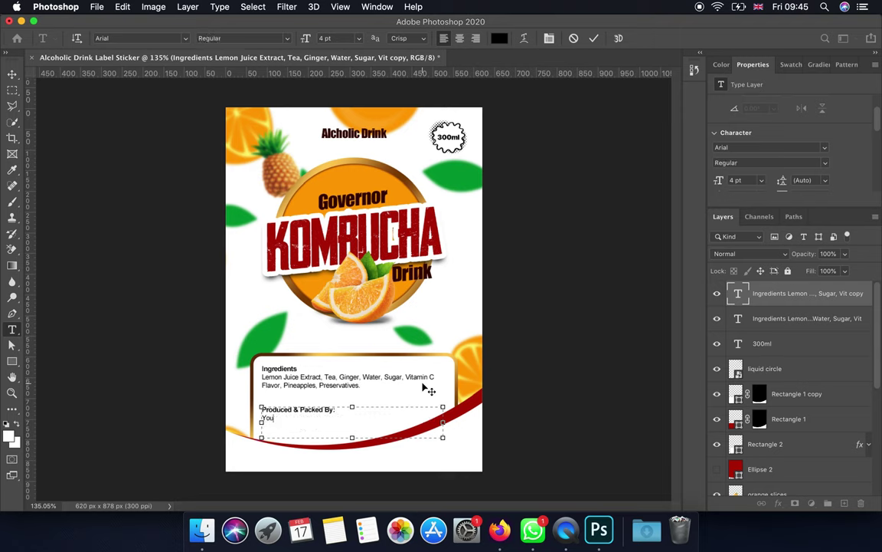
{"action": "key", "text": "BackSpace"}
{"action": "key", "text": "BackSpace"}
{"action": "key", "text": "BackSpace"}
{"action": "type", "text": "OUR COMPANY NAME Your Bu"}
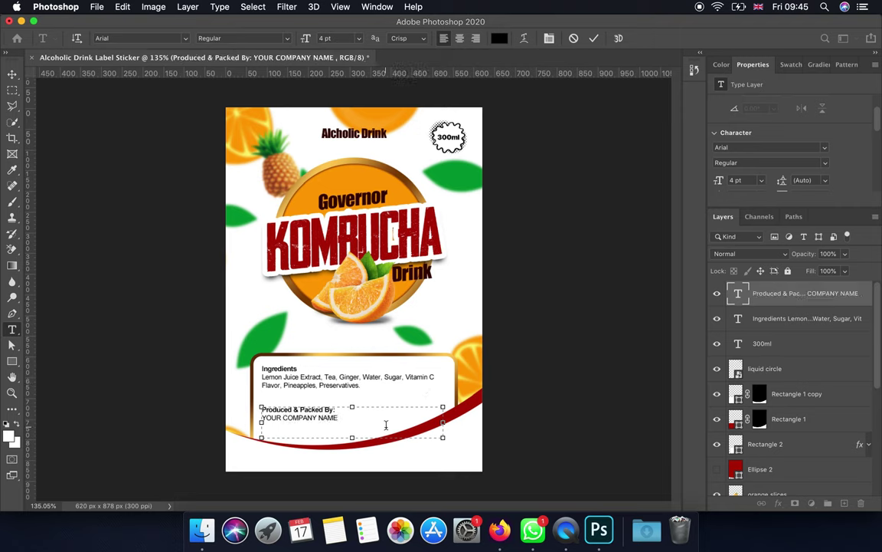
{"action": "type", "text": "siness Location Here"}
{"action": "key", "text": "Escape"}
{"action": "key", "text": "v"}
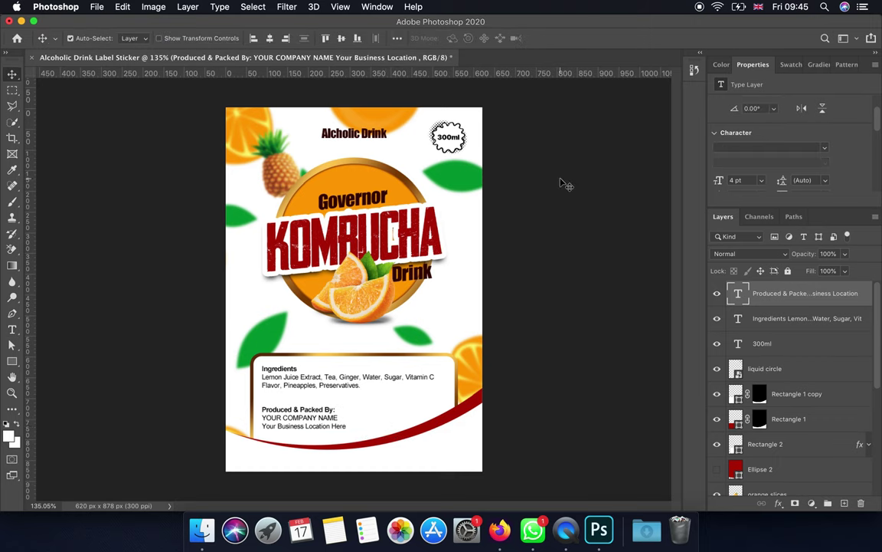
{"action": "key", "text": "Down"}
{"action": "key", "text": "Down"}
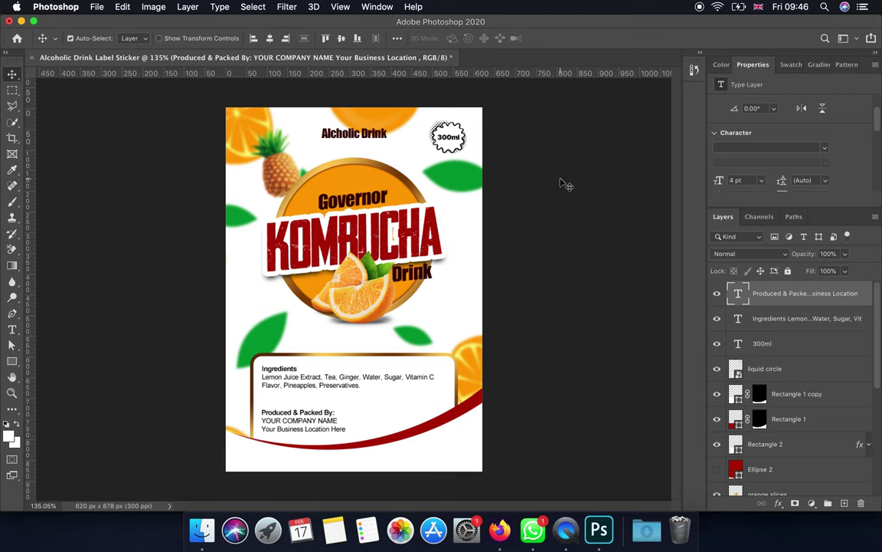
{"action": "left_click", "coordinate": [622, 264]}
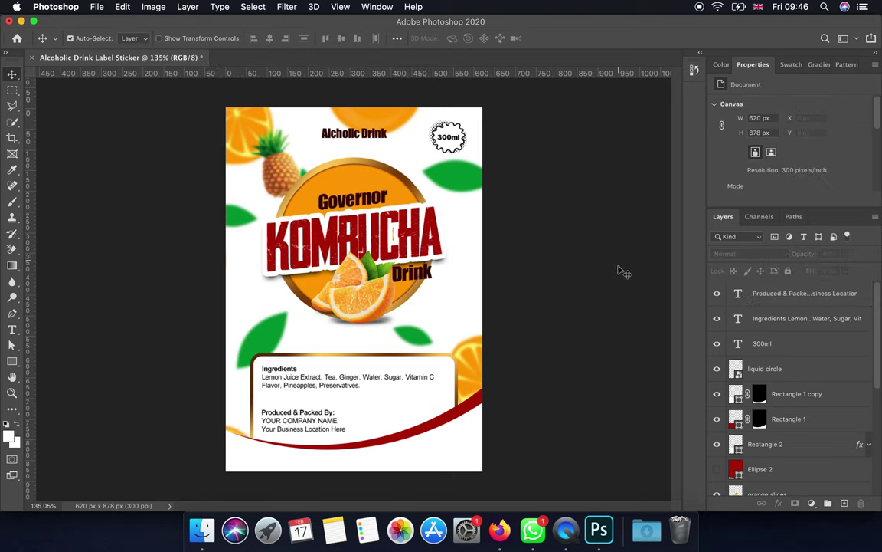
Step: Place grapefruit clipart.png and shrink it into the white panel's lower right beside the producer details
{"action": "left_click", "coordinate": [206, 529]}
{"action": "left_click_drag", "start_coordinate": [573, 184], "coordinate": [531, 424]}
{"action": "left_click_drag", "start_coordinate": [354, 141], "coordinate": [394, 375]}
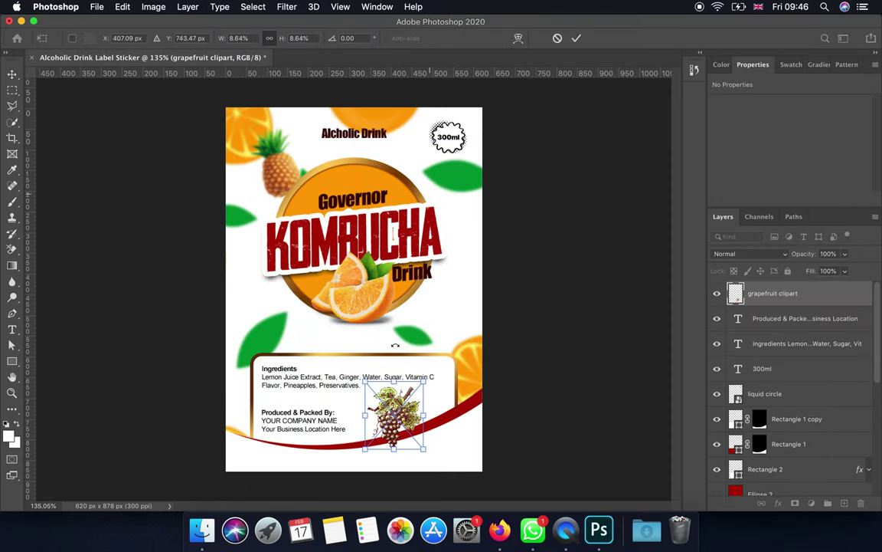
{"action": "left_click_drag", "start_coordinate": [391, 417], "coordinate": [412, 418]}
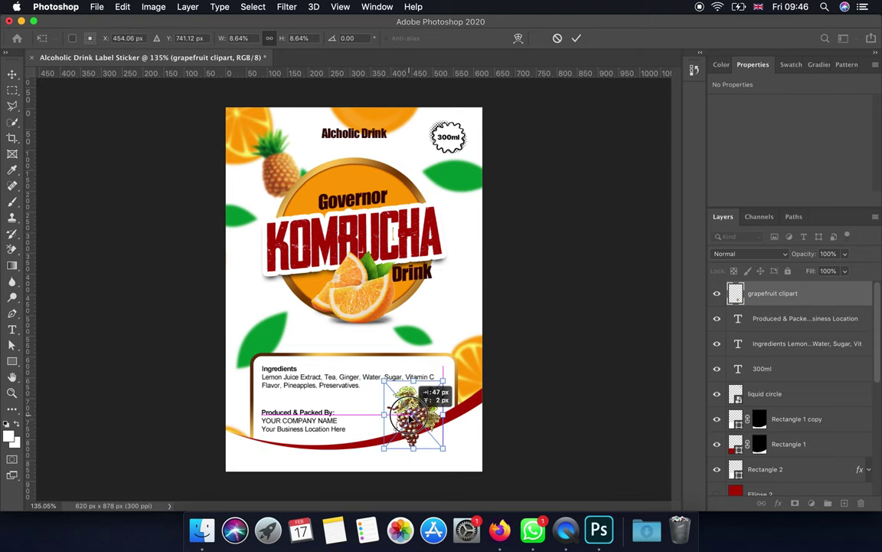
{"action": "left_click_drag", "start_coordinate": [442, 382], "coordinate": [446, 380]}
{"action": "key", "text": "Return"}
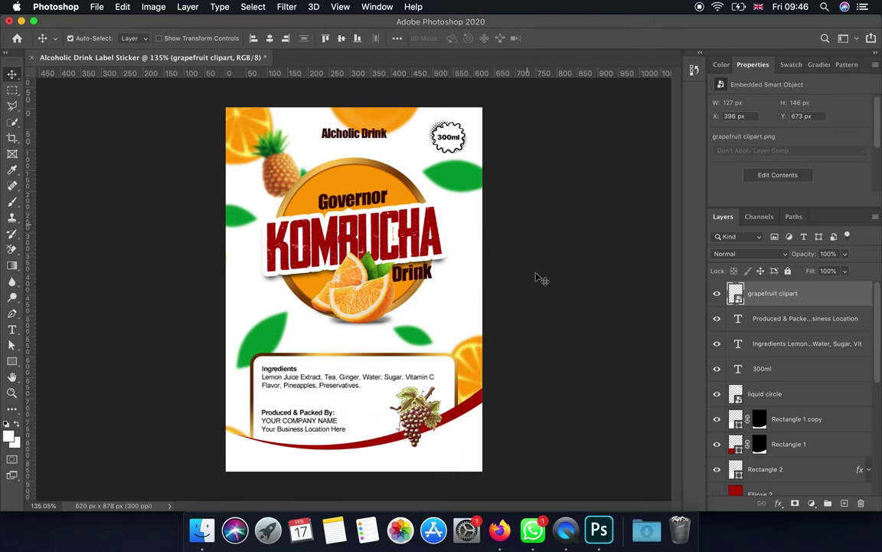
{"action": "left_click", "coordinate": [528, 230]}
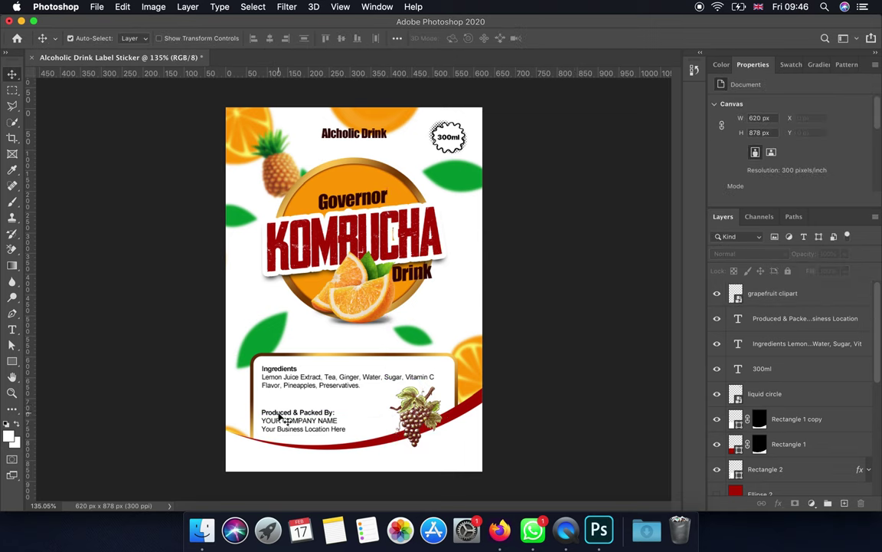
Step: Type a bold Arial 'Alc. 12% ABv' line above the producer details
{"action": "left_click", "coordinate": [12, 329]}
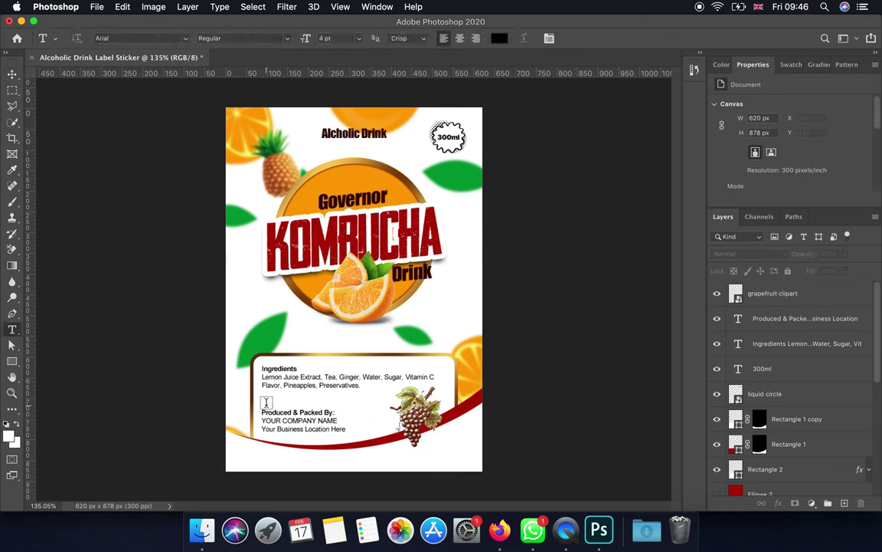
{"action": "left_click", "coordinate": [263, 38]}
{"action": "left_click", "coordinate": [263, 47]}
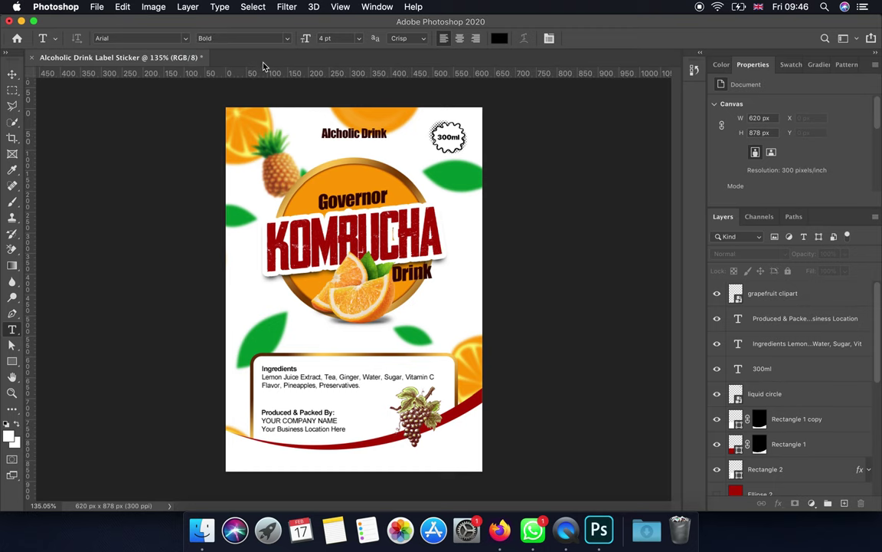
{"action": "left_click", "coordinate": [269, 402]}
{"action": "type", "text": "% AB"}
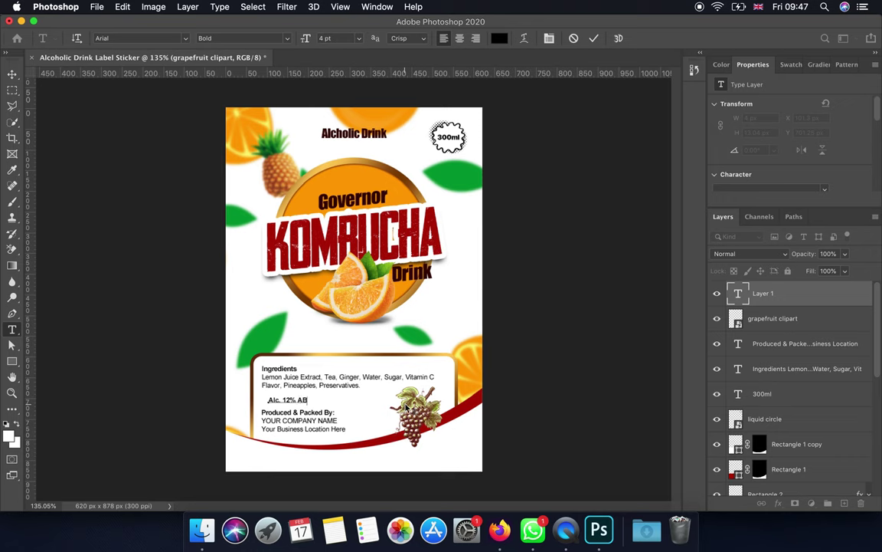
{"action": "type", "text": "v"}
{"action": "left_click", "coordinate": [594, 38]}
Step: Align the ABV line under the ingredients list and enlarge it to 5 pt
{"action": "left_click", "coordinate": [12, 74]}
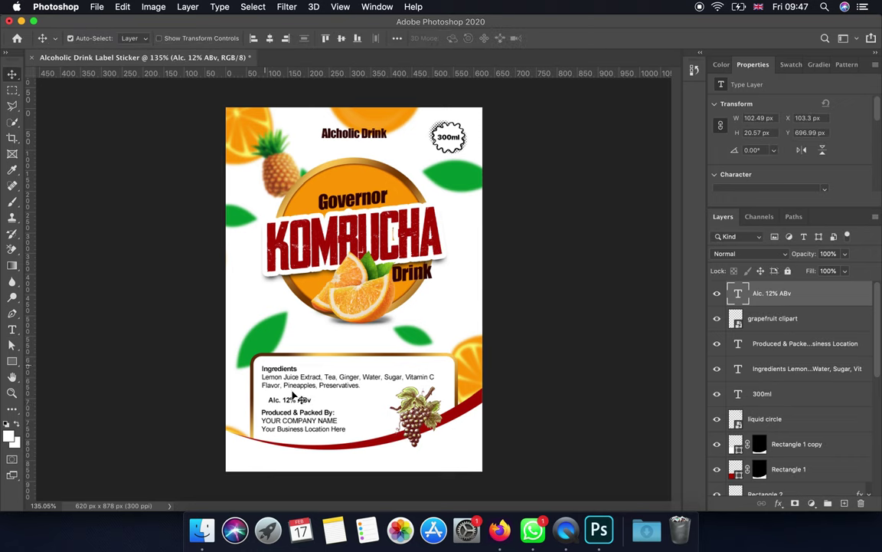
{"action": "left_click_drag", "start_coordinate": [280, 400], "coordinate": [273, 398]}
{"action": "key", "text": "Right"}
{"action": "key", "text": "Down"}
{"action": "key", "text": "Down"}
{"action": "key", "text": "Down"}
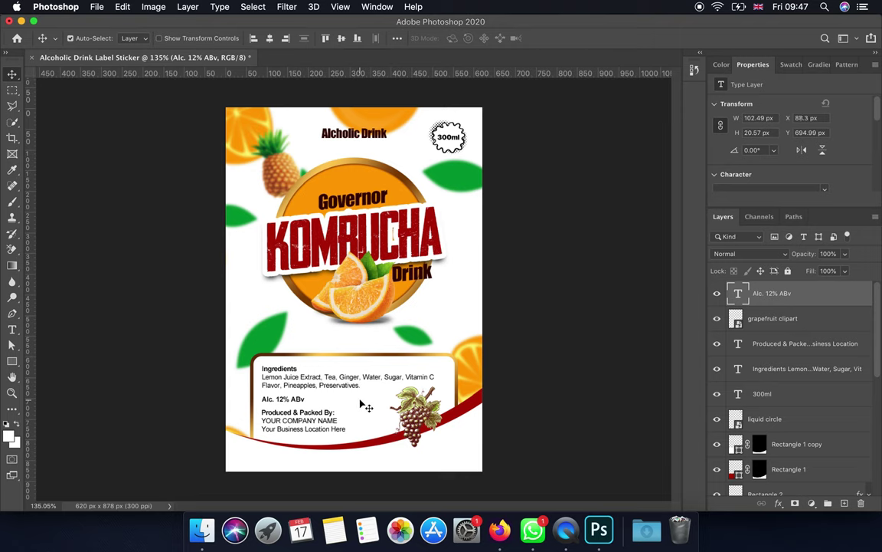
{"action": "left_click_drag", "start_coordinate": [28, 370], "coordinate": [262, 383]}
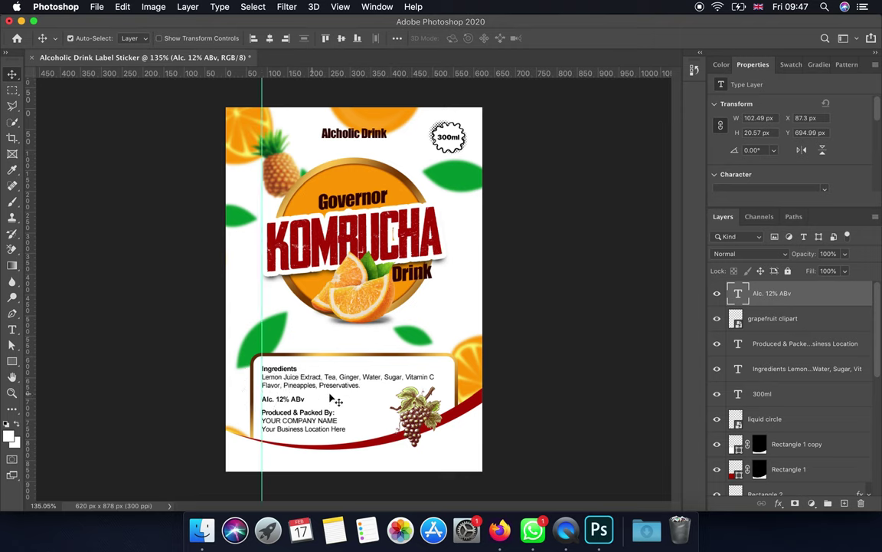
{"action": "key", "text": "ctrl+z"}
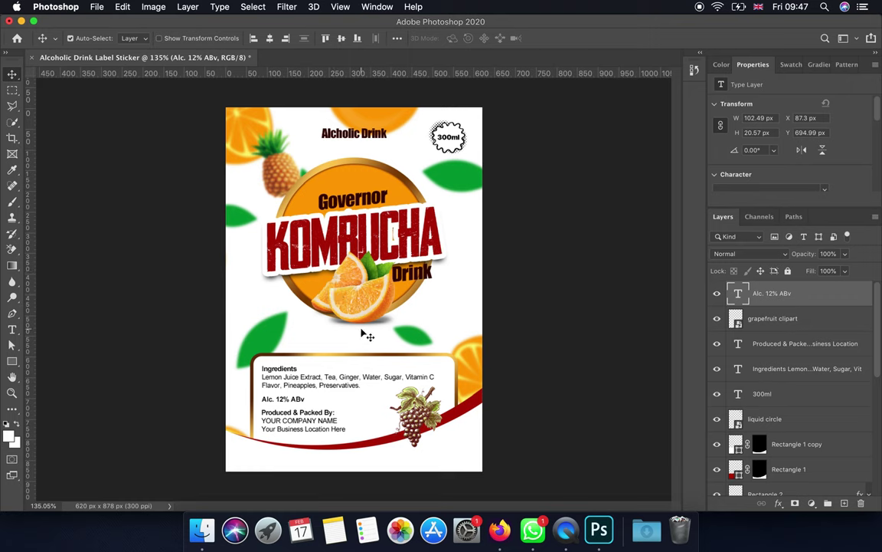
{"action": "scroll", "coordinate": [749, 169], "scroll_direction": "down", "scroll_amount": 3}
{"action": "left_click_drag", "start_coordinate": [748, 169], "coordinate": [759, 170]}
{"action": "type", "text": "5"}
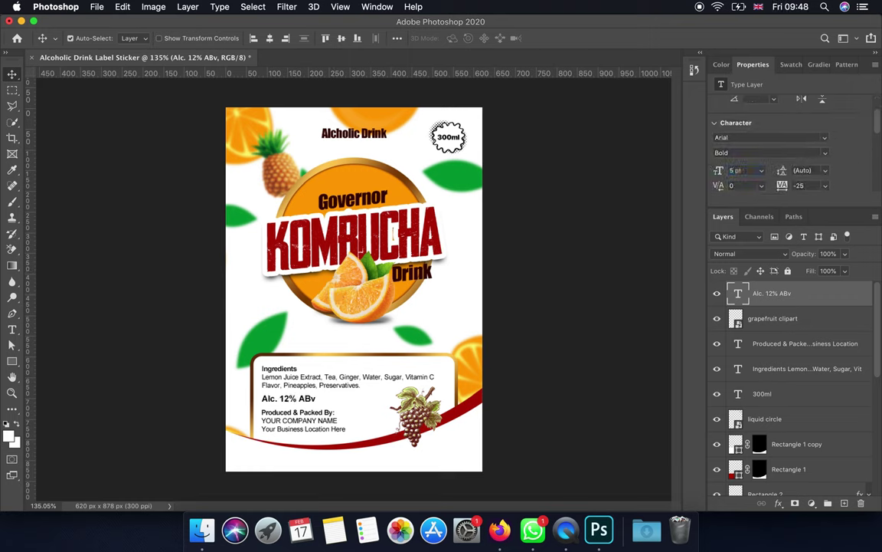
{"action": "left_click", "coordinate": [567, 321]}
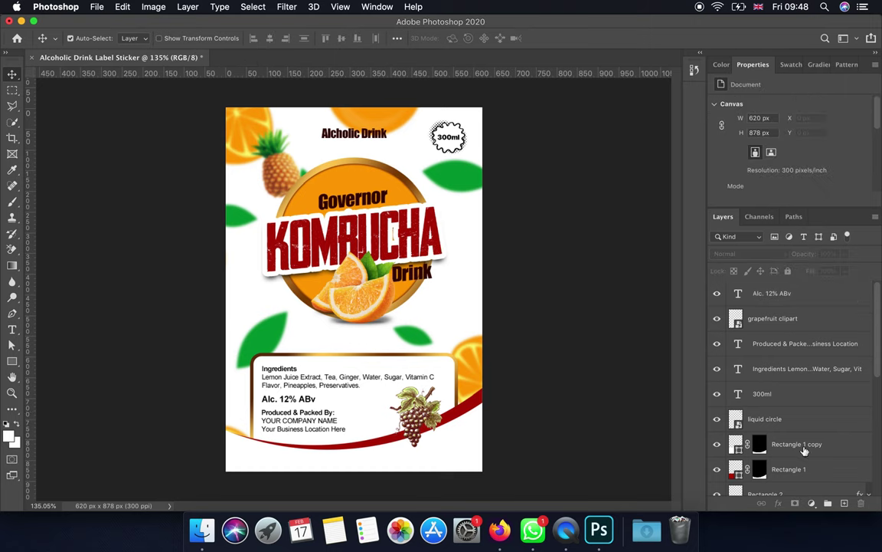
Step: Move the Rectangle 1 and Rectangle 1 copy swoosh layers to X −138.71 px, Y 575 px
{"action": "left_click", "coordinate": [803, 446]}
{"action": "left_click", "coordinate": [799, 470], "text": "shift"}
{"action": "left_click_drag", "start_coordinate": [461, 438], "coordinate": [459, 443]}
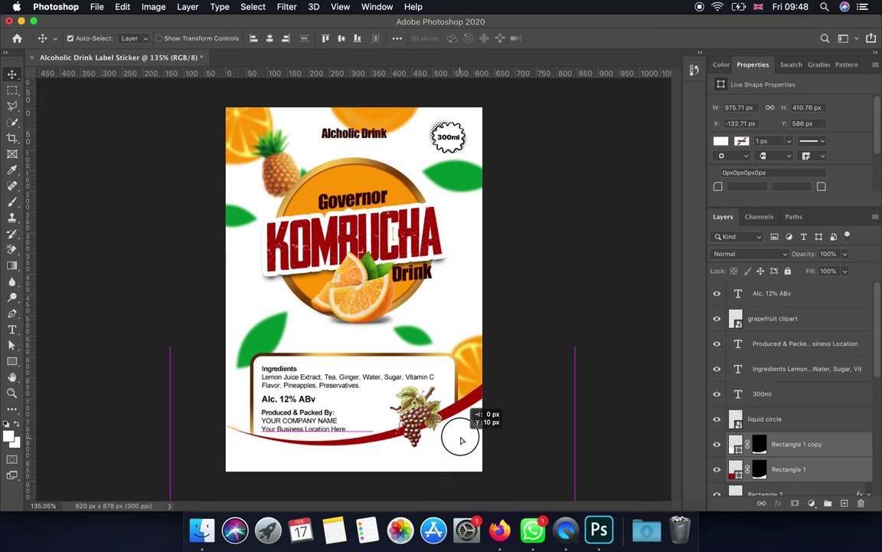
{"action": "left_click_drag", "start_coordinate": [459, 443], "coordinate": [452, 437]}
{"action": "key", "text": "Left"}
{"action": "key", "text": "Left"}
{"action": "key", "text": "Left"}
{"action": "key", "text": "Down"}
{"action": "key", "text": "Down"}
{"action": "key", "text": "Down"}
{"action": "left_click", "coordinate": [609, 394]}
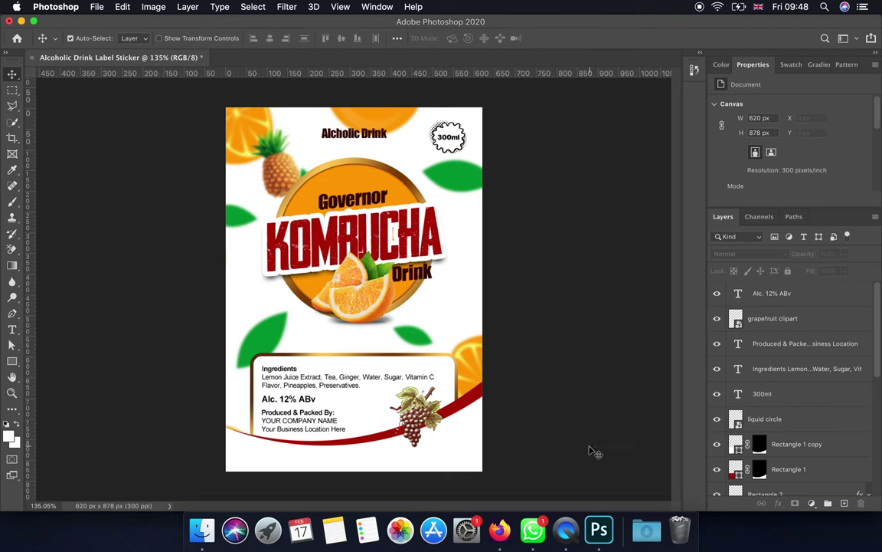
Step: Move the duplicated Ingredients text to the label's bottom and select its heading
{"action": "left_click_drag", "start_coordinate": [258, 366], "coordinate": [260, 453]}
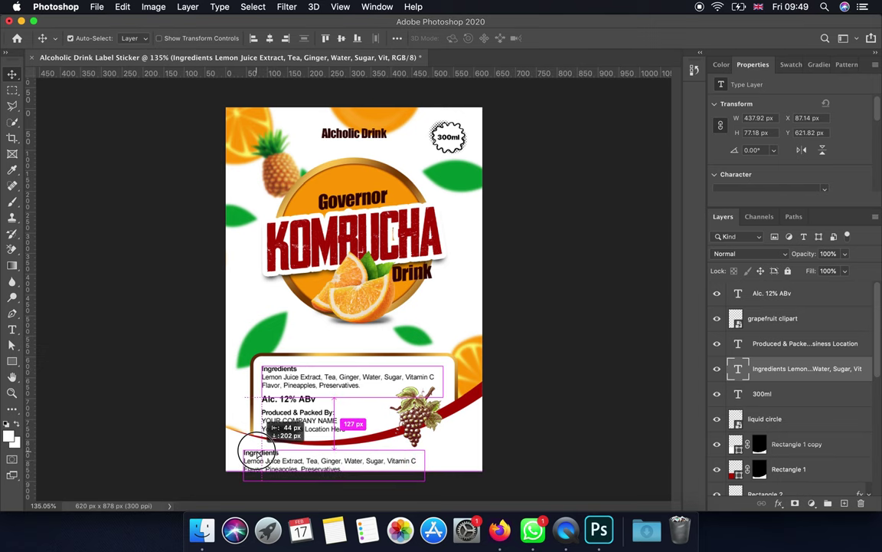
{"action": "double_click", "coordinate": [260, 453]}
{"action": "left_click_drag", "start_coordinate": [279, 451], "coordinate": [239, 451]}
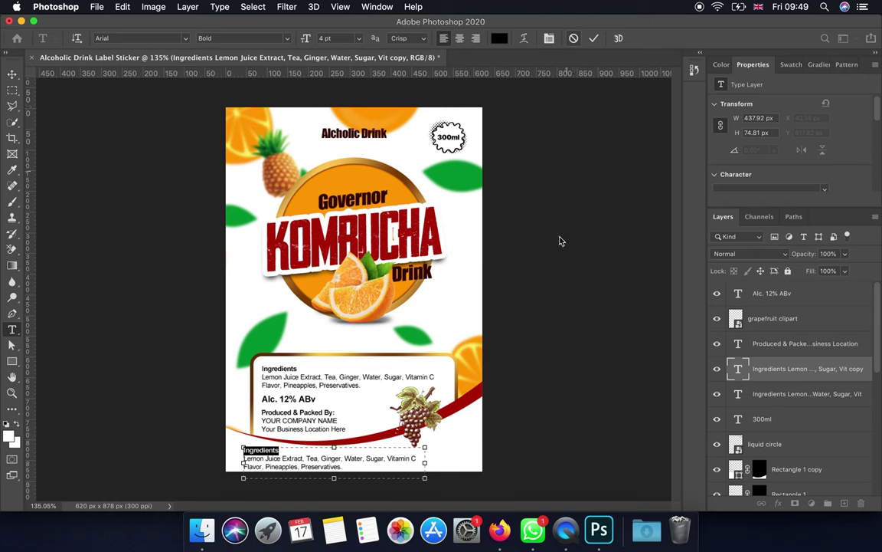
Step: Rewrite the copy as a single Contacts line with a placeholder e-mail address
{"action": "type", "text": "Contacts:"}
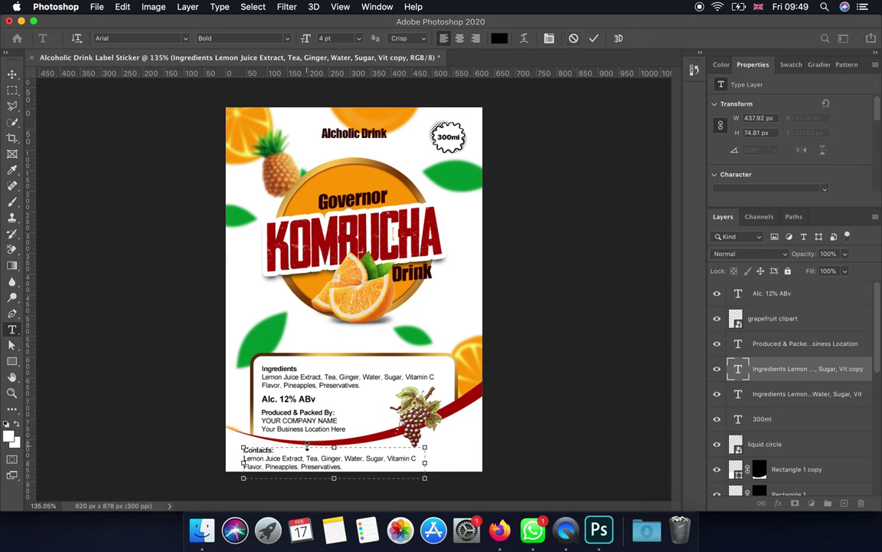
{"action": "key", "text": "Delete"}
{"action": "type", "text": "Y"}
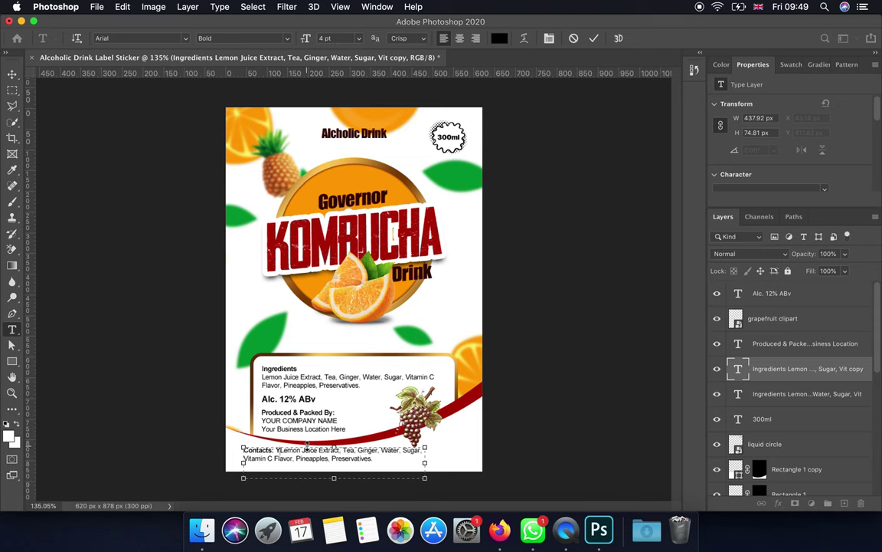
{"action": "key", "text": "shift+ctrl+End"}
{"action": "key", "text": "BackSpace"}
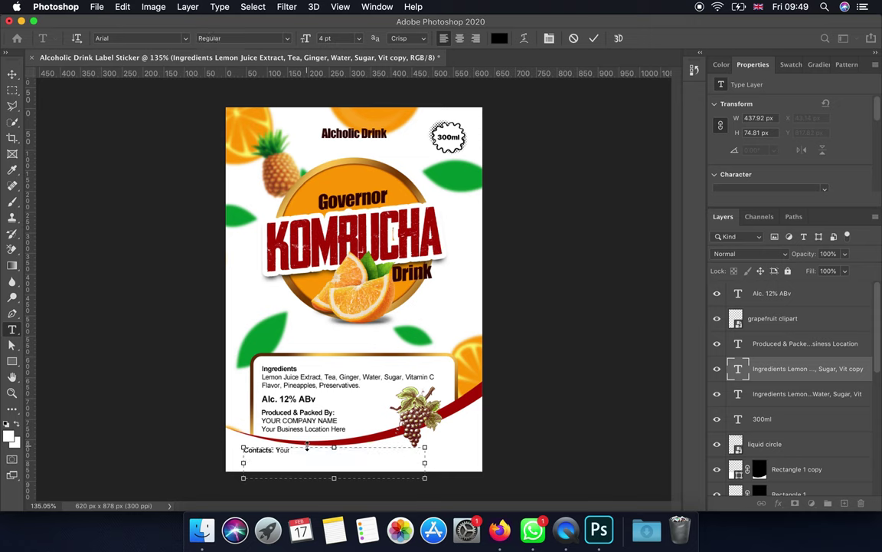
{"action": "key", "text": "BackSpace"}
{"action": "key", "text": "BackSpace"}
{"action": "key", "text": "BackSpace"}
{"action": "type", "text": "mailhere@gmail.com"}
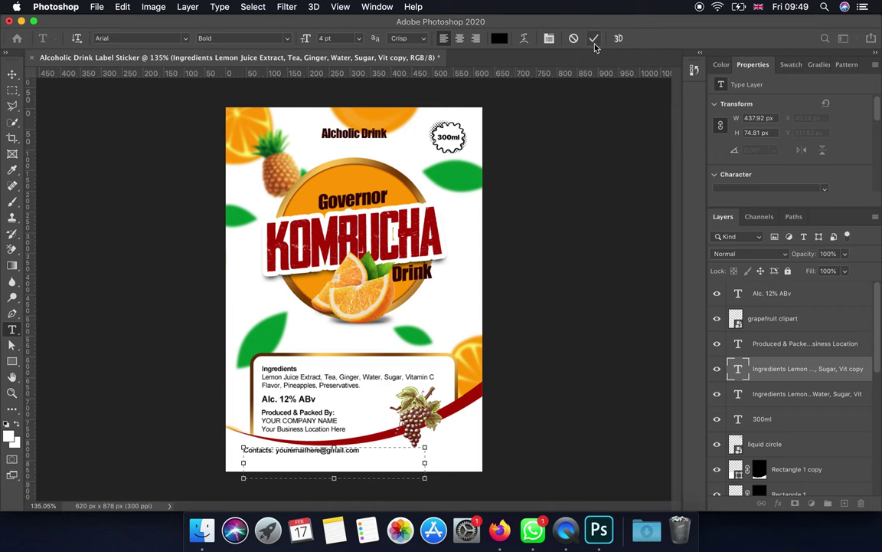
{"action": "left_click", "coordinate": [499, 529]}
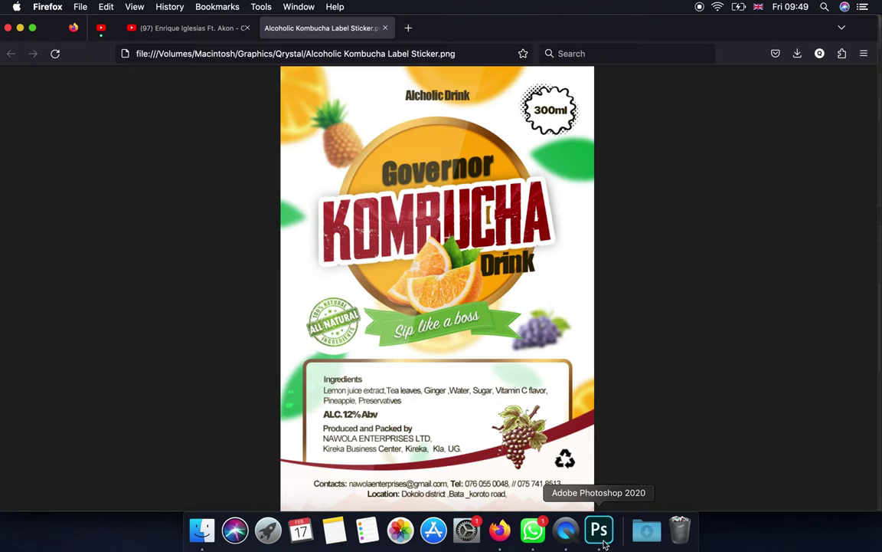
Step: Return to the label and put the cursor at the end of the Contacts line
{"action": "left_click", "coordinate": [599, 529]}
{"action": "left_click_drag", "start_coordinate": [244, 450], "coordinate": [357, 451]}
{"action": "left_click", "coordinate": [383, 456]}
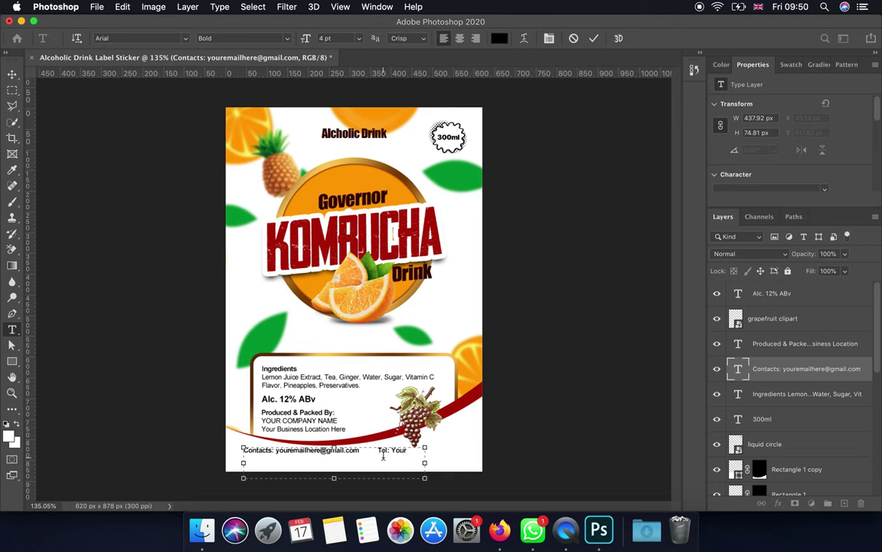
Step: Complete 'Tel: Your Phone Numbers Here', widen the box, and add 'Your Business Location Here' below
{"action": "key", "text": "BackSpace"}
{"action": "type", "text": "Numbers Here"}
{"action": "left_click_drag", "start_coordinate": [424, 462], "coordinate": [467, 461]}
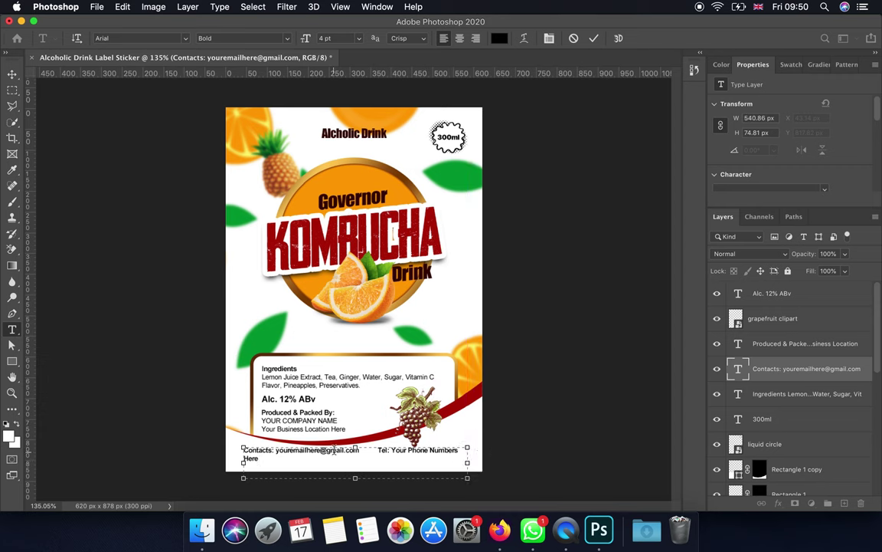
{"action": "left_click", "coordinate": [376, 449]}
{"action": "key", "text": "BackSpace"}
{"action": "key", "text": "BackSpace"}
{"action": "key", "text": "BackSpace"}
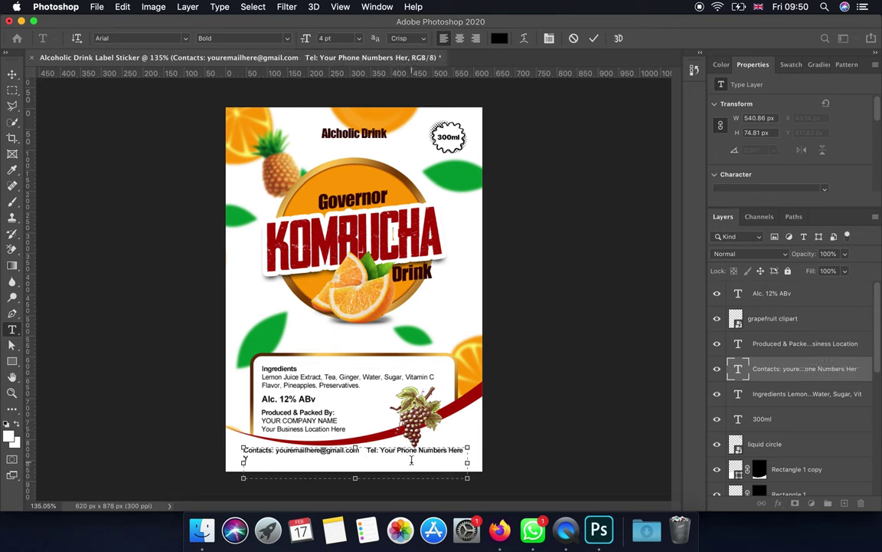
{"action": "type", "text": "YourBusiness Location Here"}
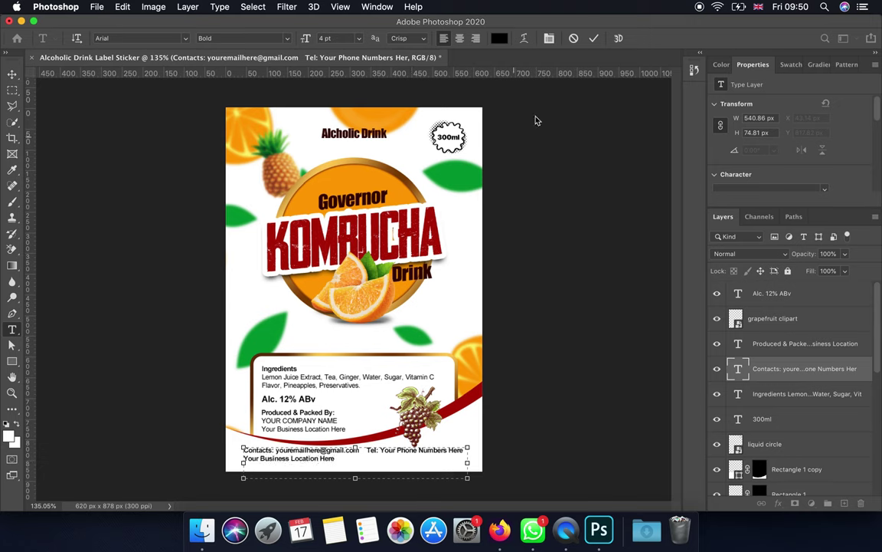
Step: Commit the footer text and centre-align it
{"action": "left_click", "coordinate": [594, 37]}
{"action": "key", "text": "v"}
{"action": "scroll", "coordinate": [770, 137], "scroll_direction": "down", "scroll_amount": 5}
{"action": "left_click", "coordinate": [734, 127]}
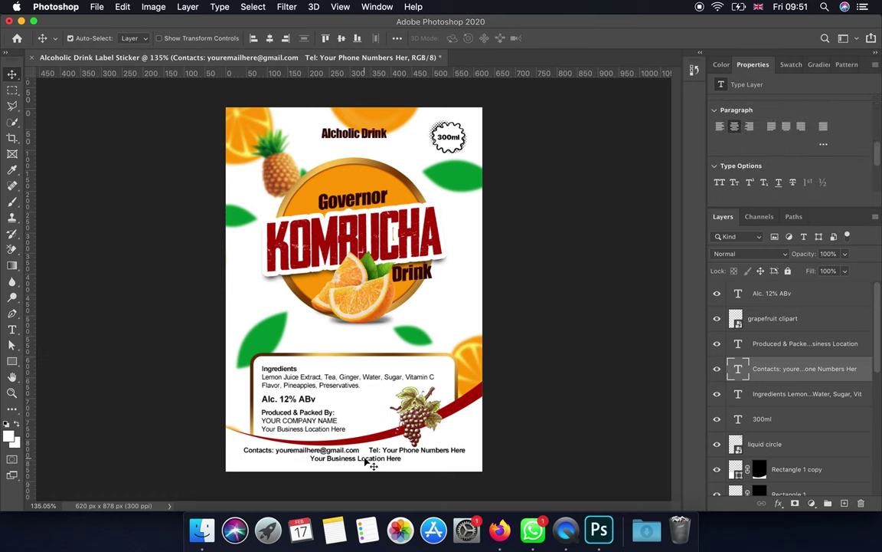
Step: Nudge the footer down and set the placeholder e-mail address to Regular weight
{"action": "key", "text": "Down"}
{"action": "key", "text": "Down"}
{"action": "key", "text": "Down"}
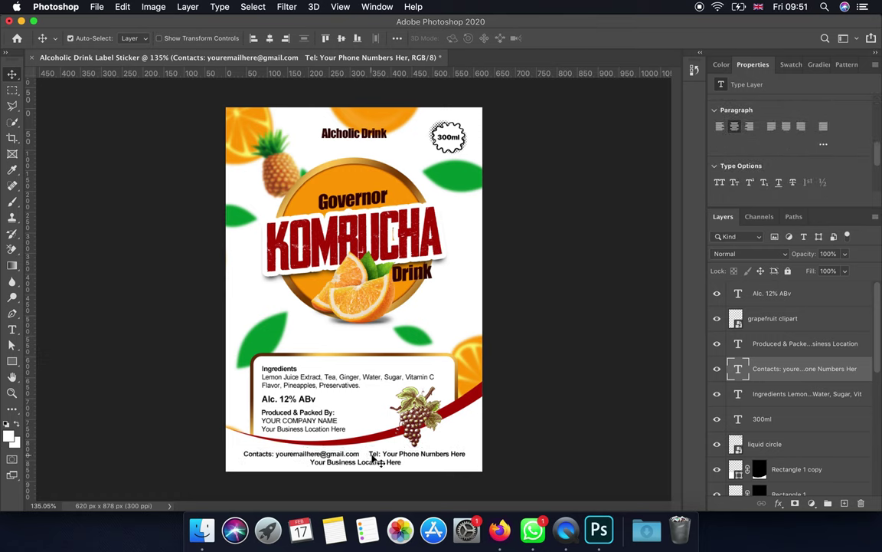
{"action": "double_click", "coordinate": [373, 458]}
{"action": "left_click_drag", "start_coordinate": [358, 454], "coordinate": [275, 453]}
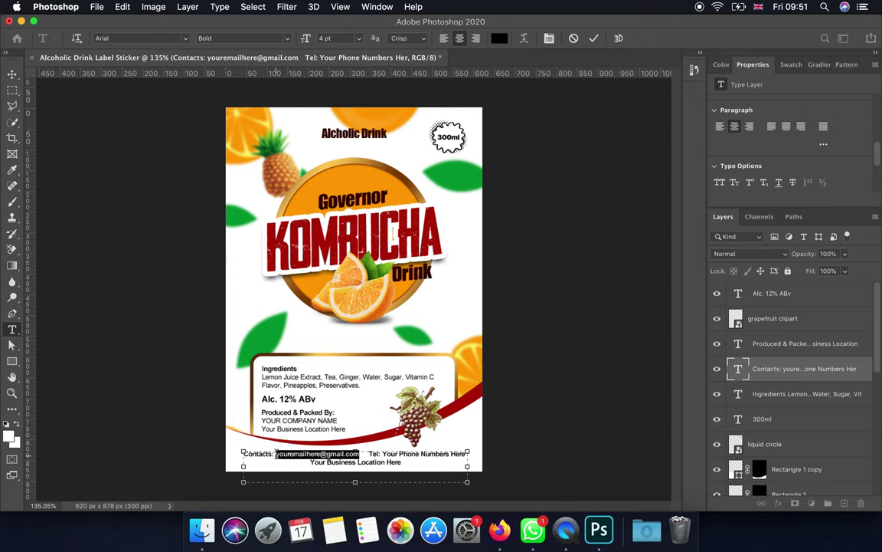
{"action": "left_click", "coordinate": [247, 38]}
{"action": "left_click", "coordinate": [218, 30]}
Step: Add a 'Location:' label before the business location and make its value Regular
{"action": "left_click", "coordinate": [371, 450]}
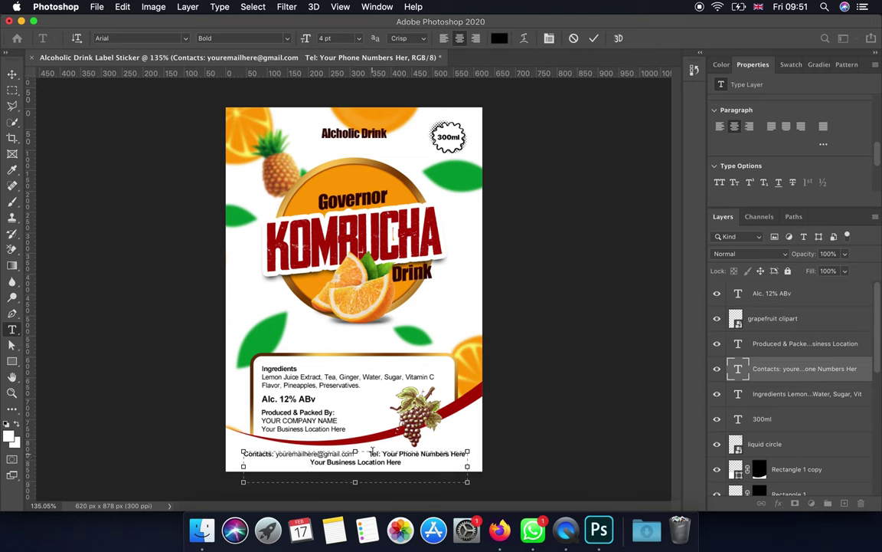
{"action": "type", "text": "Location:"}
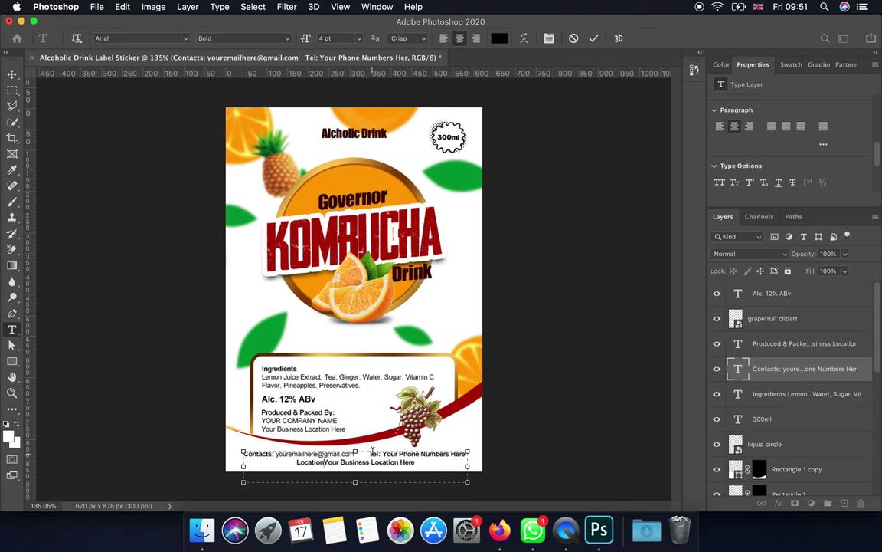
{"action": "left_click", "coordinate": [237, 37]}
{"action": "left_click", "coordinate": [218, 30]}
{"action": "left_click", "coordinate": [383, 452]}
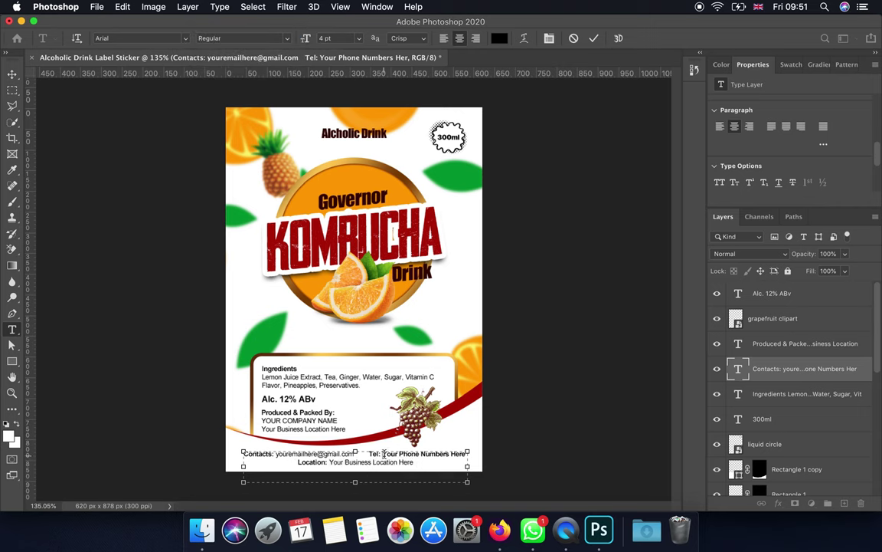
Step: Set the phone placeholder to Regular, commit the footer and nudge it down a pixel
{"action": "left_click_drag", "start_coordinate": [383, 452], "coordinate": [466, 453]}
{"action": "left_click", "coordinate": [253, 37]}
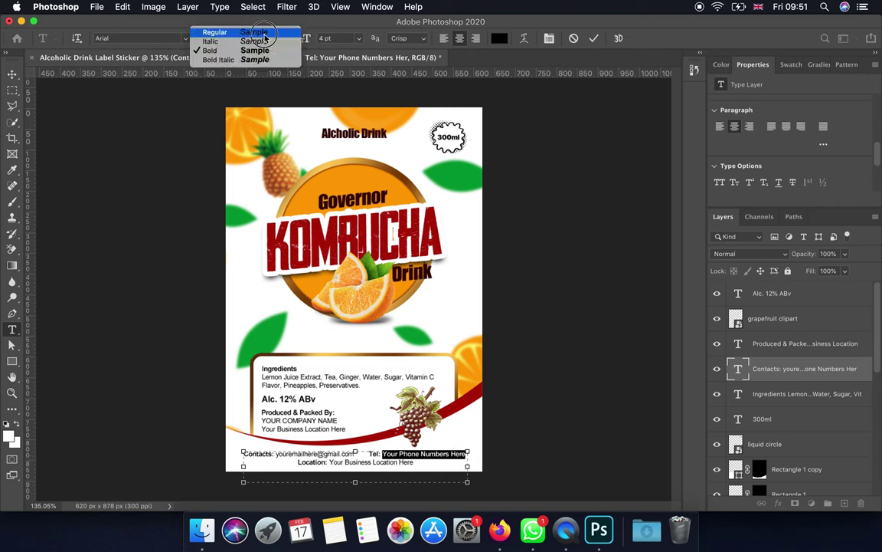
{"action": "left_click", "coordinate": [264, 35]}
{"action": "left_click", "coordinate": [382, 454]}
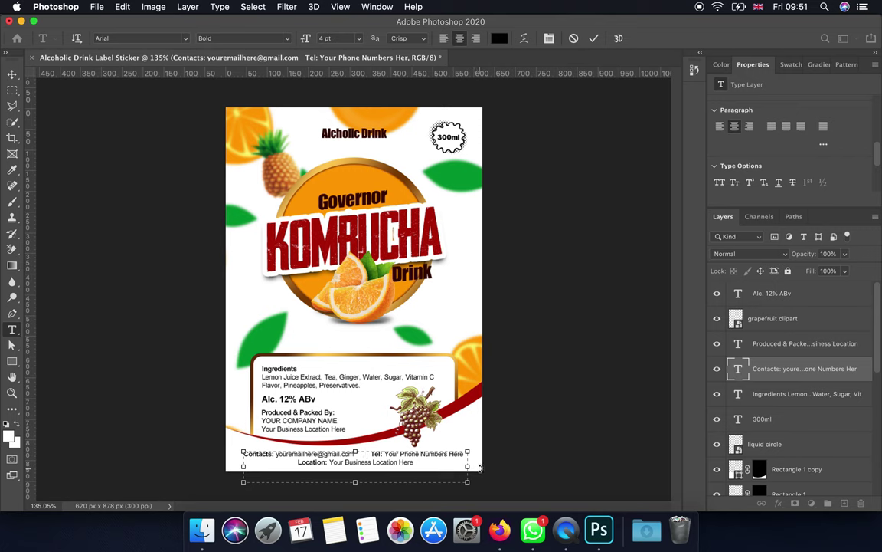
{"action": "left_click", "coordinate": [593, 37]}
{"action": "key", "text": "v"}
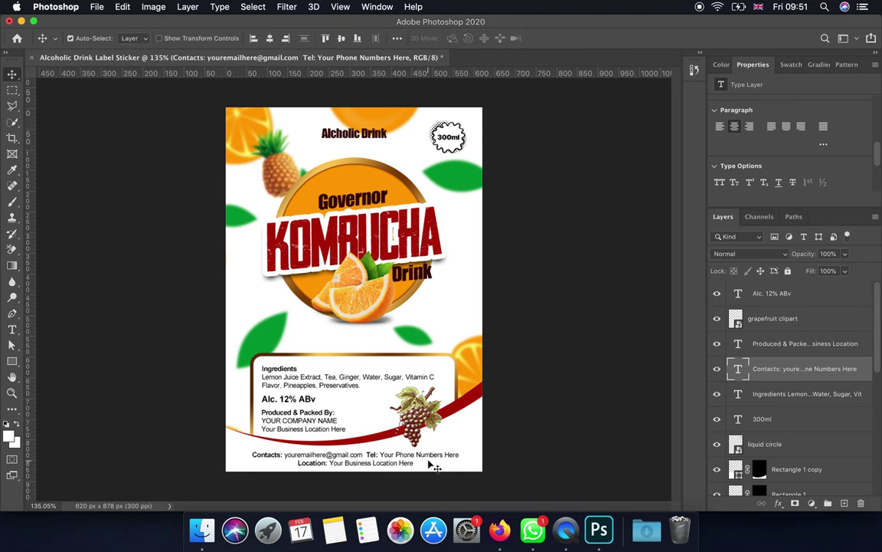
{"action": "key", "text": "Down"}
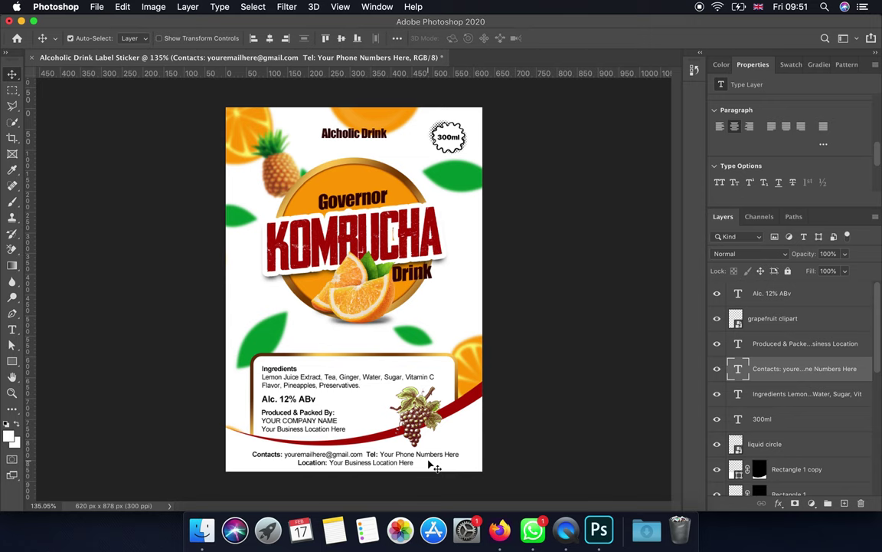
{"action": "left_click", "coordinate": [551, 431]}
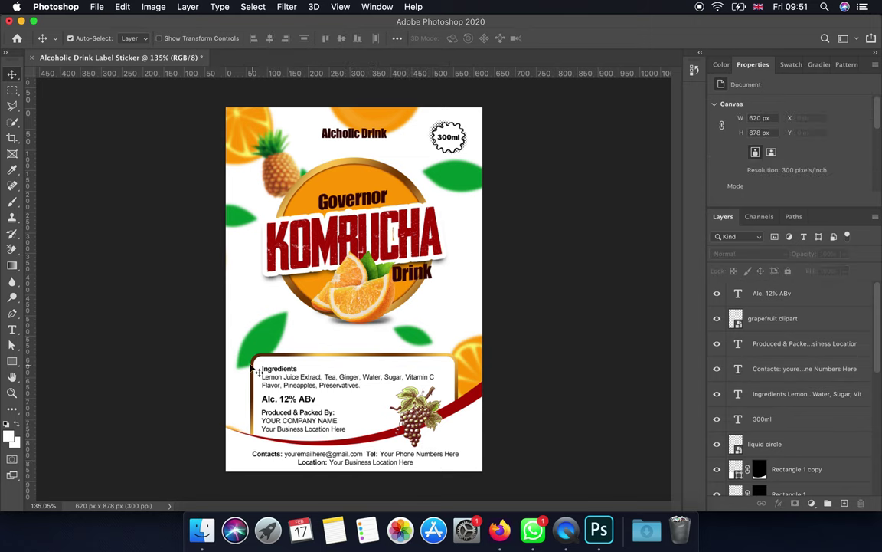
Step: Nudge the ingredient text and panel group into place, shifting its rectangle slightly down
{"action": "left_click_drag", "start_coordinate": [239, 356], "coordinate": [391, 412]}
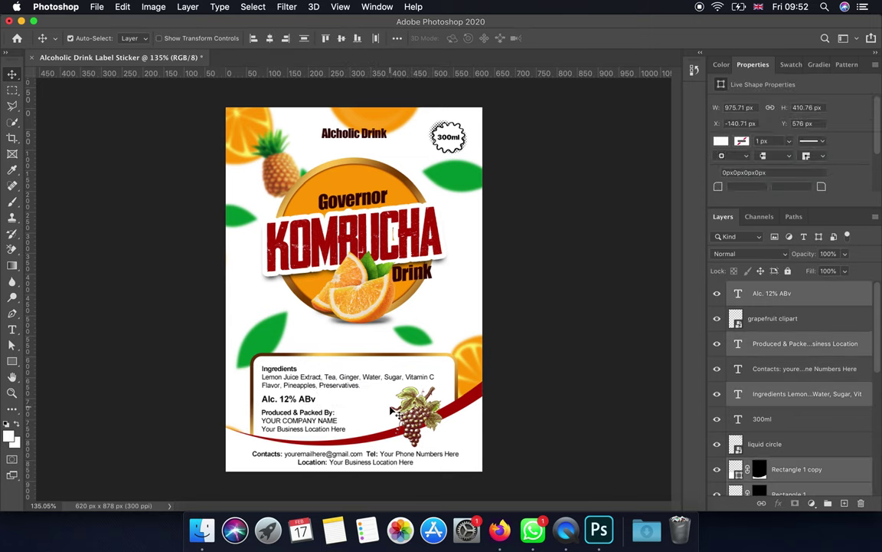
{"action": "key", "text": "Up"}
{"action": "key", "text": "Up"}
{"action": "key", "text": "Up"}
{"action": "key", "text": "Up"}
{"action": "key", "text": "Up"}
{"action": "key", "text": "Up"}
{"action": "key", "text": "Up"}
{"action": "key", "text": "Up"}
{"action": "key", "text": "Down"}
{"action": "key", "text": "Down"}
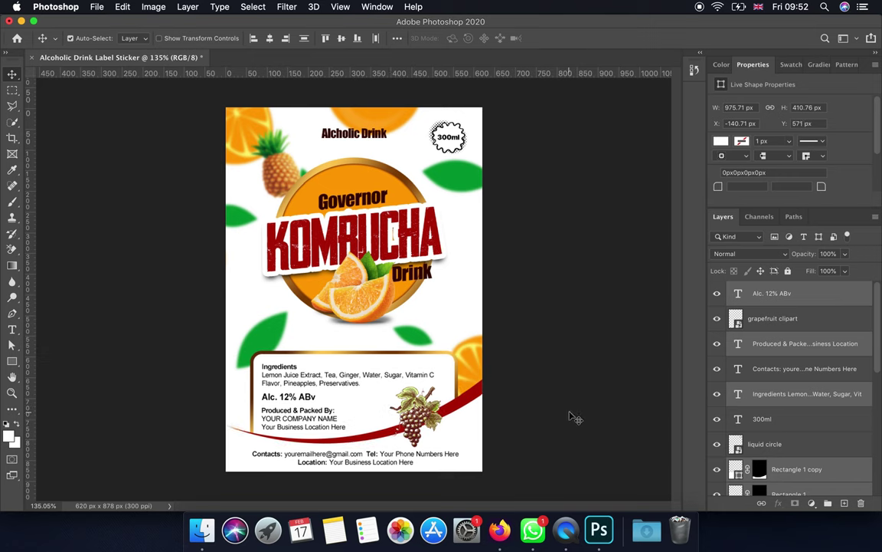
{"action": "left_click_drag", "start_coordinate": [483, 394], "coordinate": [476, 414]}
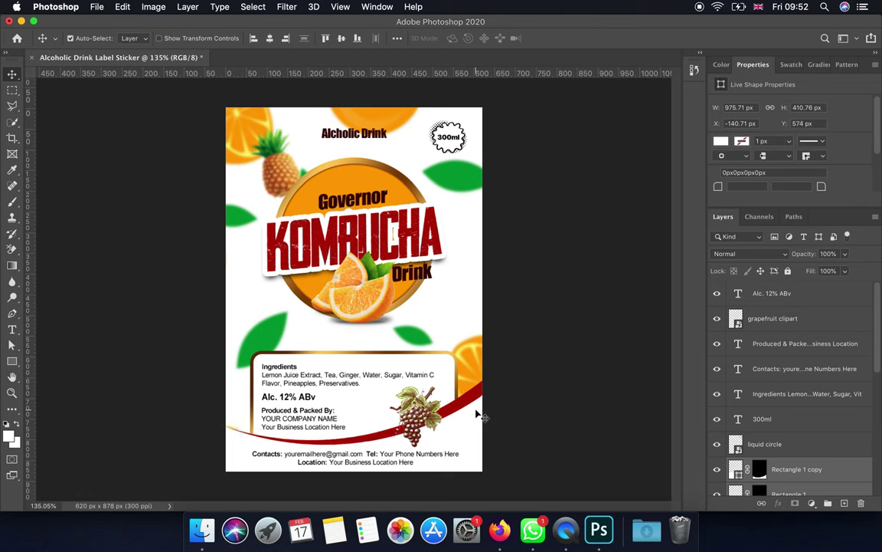
Step: Shrink the grapes clipart slightly with Free Transform
{"action": "left_click", "coordinate": [409, 398]}
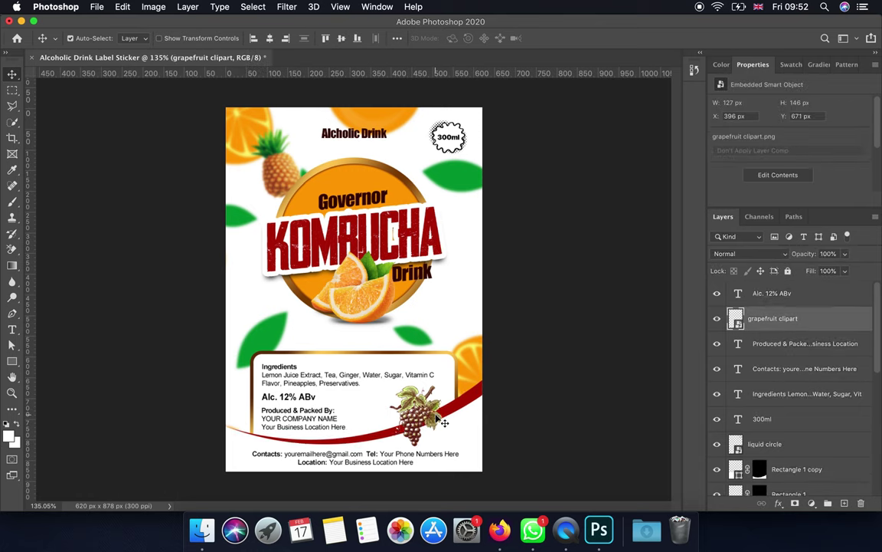
{"action": "key", "text": "super+t"}
{"action": "left_click_drag", "start_coordinate": [393, 444], "coordinate": [396, 440]}
{"action": "key", "text": "Return"}
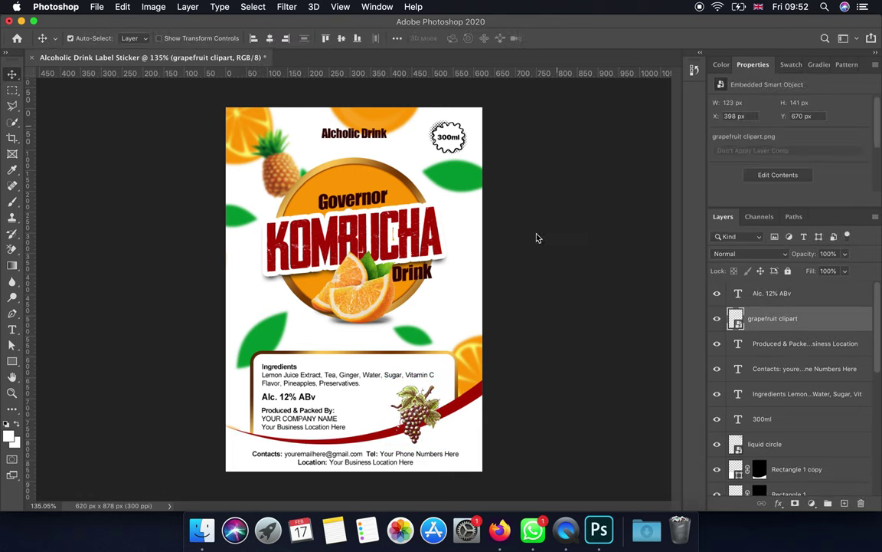
{"action": "left_click", "coordinate": [547, 392]}
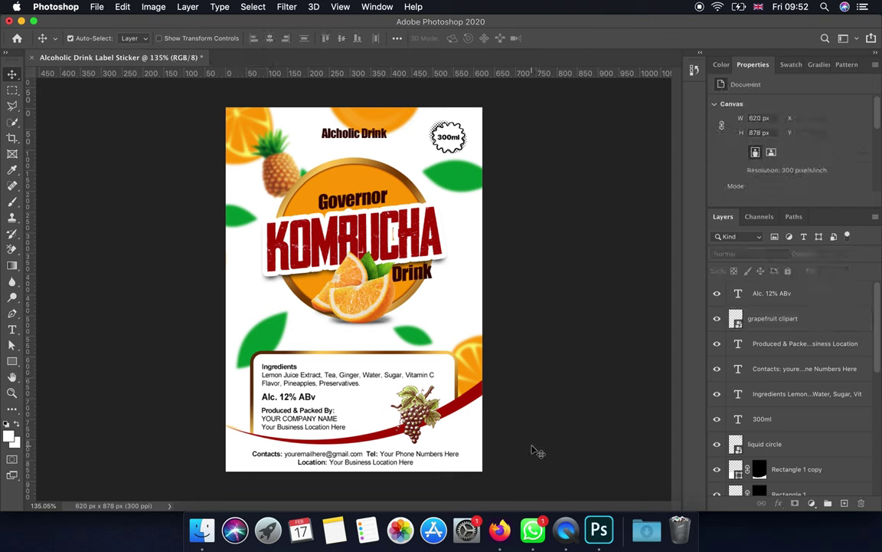
Step: Scale the orange KOMBUCHA badge circle down to about 97%, roughly 352.79 px across
{"action": "left_click", "coordinate": [353, 138]}
{"action": "scroll", "coordinate": [751, 153], "scroll_direction": "down", "scroll_amount": 3}
{"action": "scroll", "coordinate": [751, 153], "scroll_direction": "down", "scroll_amount": 1}
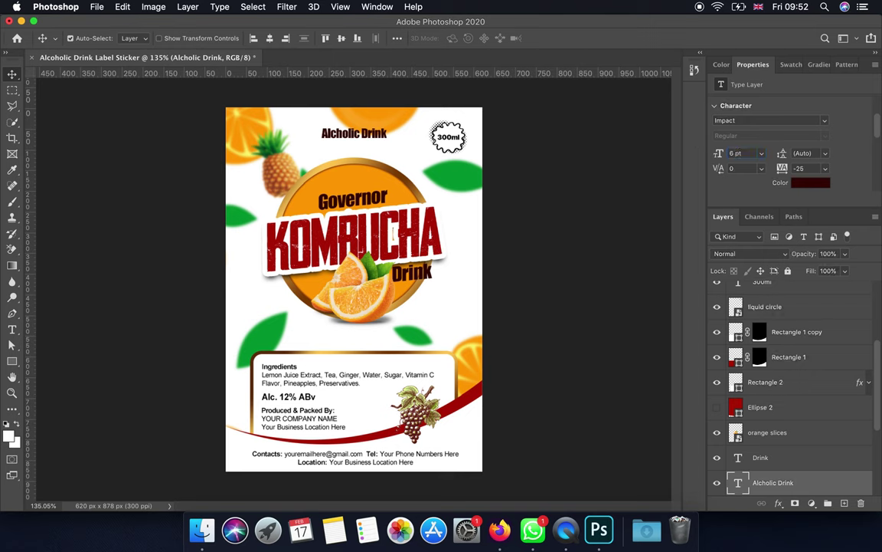
{"action": "left_click_drag", "start_coordinate": [439, 302], "coordinate": [280, 169]}
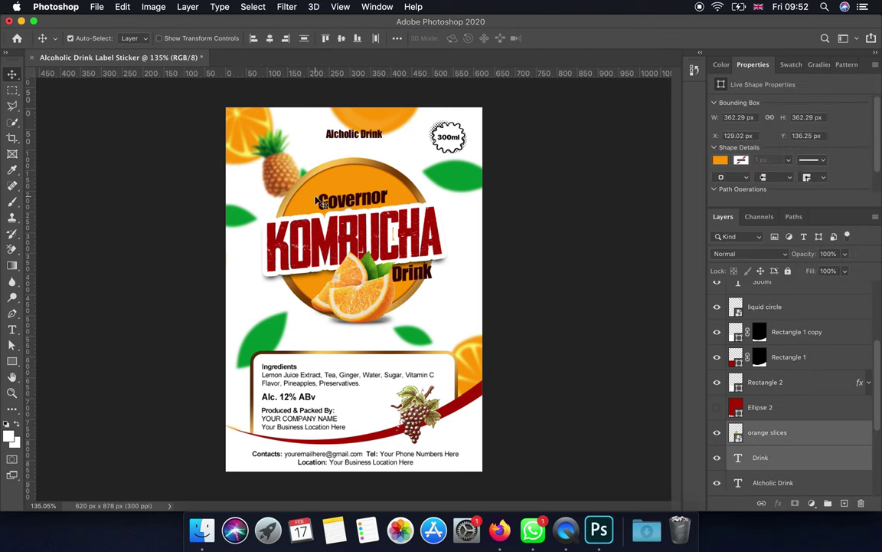
{"action": "key", "text": "ctrl+t"}
{"action": "left_click_drag", "start_coordinate": [352, 327], "coordinate": [353, 322]}
{"action": "key", "text": "Return"}
{"action": "key", "text": "ctrl+z"}
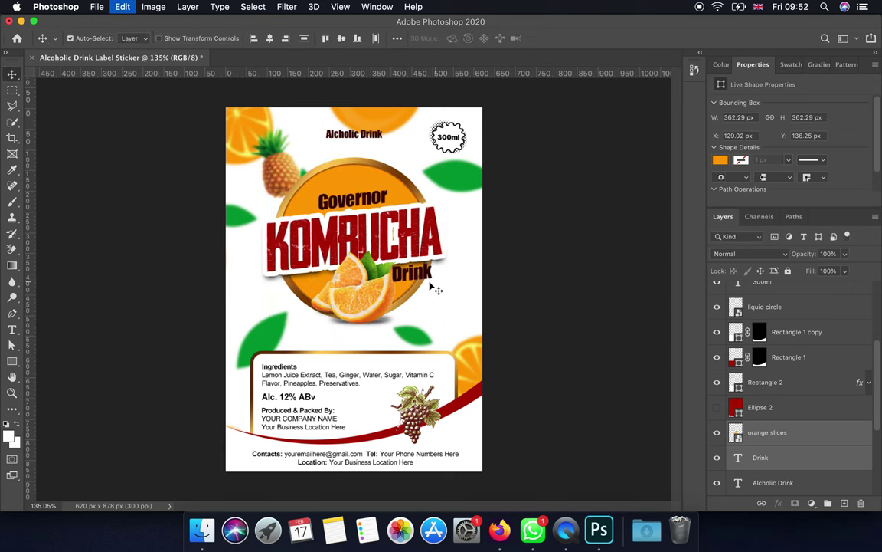
{"action": "key", "text": "ctrl+t"}
{"action": "left_click_drag", "start_coordinate": [353, 324], "coordinate": [352, 318]}
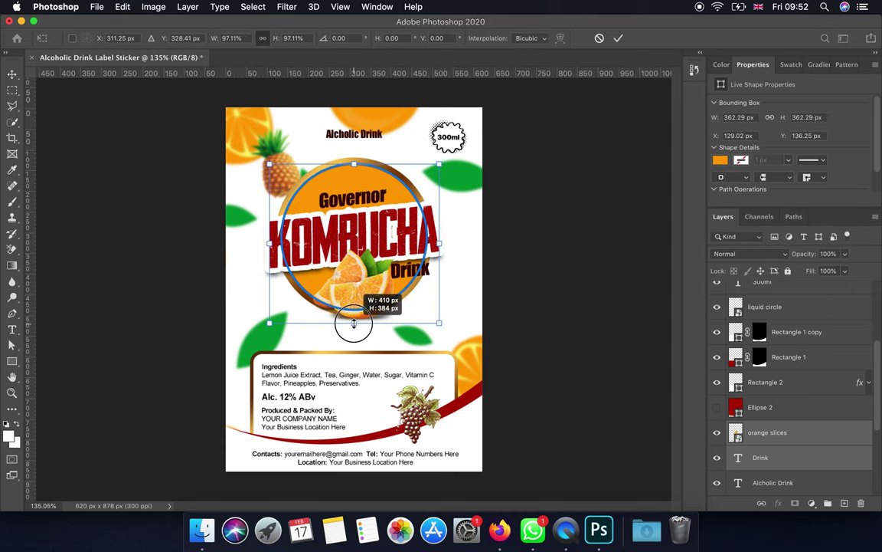
{"action": "key", "text": "Return"}
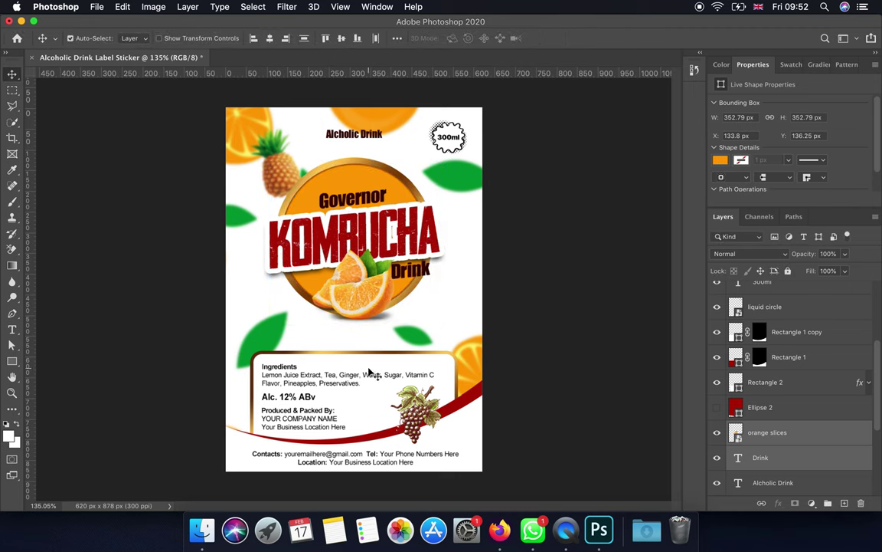
Step: Enter and commit the Ingredients text block, then deselect it
{"action": "double_click", "coordinate": [344, 374]}
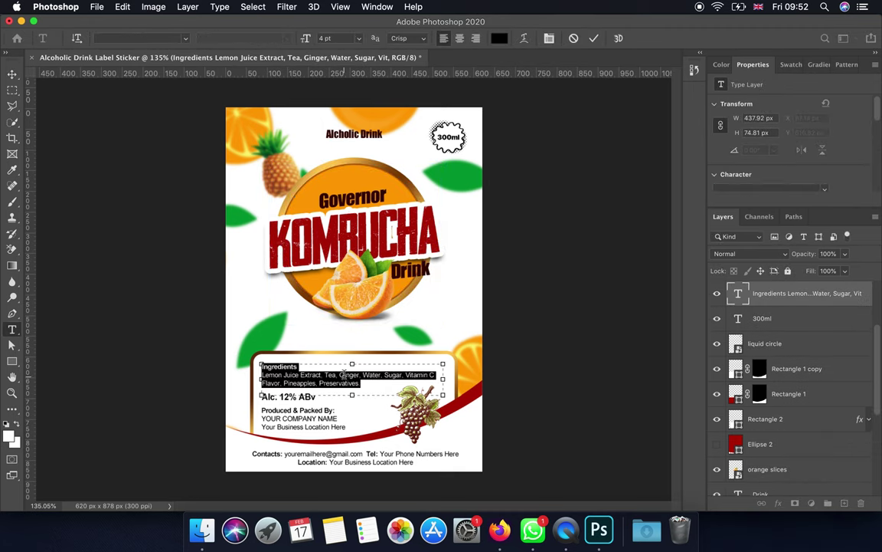
{"action": "left_click", "coordinate": [595, 39]}
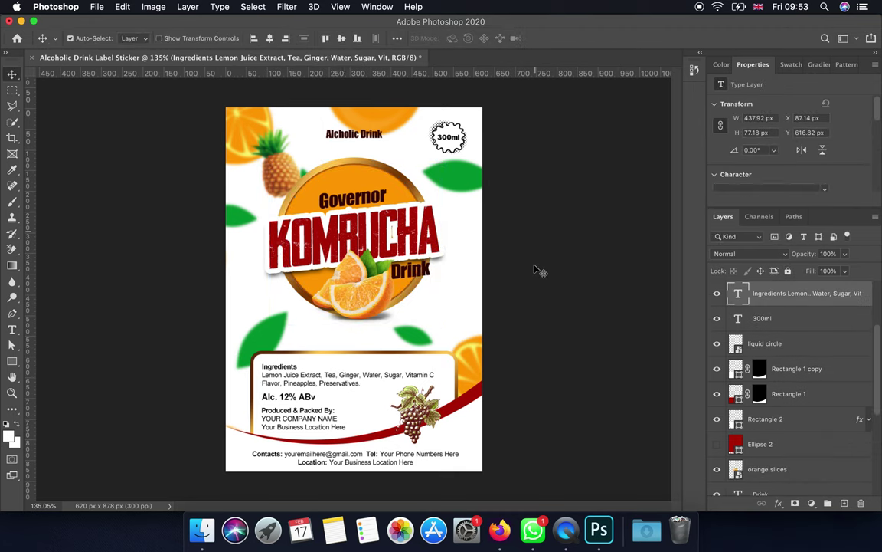
{"action": "left_click", "coordinate": [488, 283]}
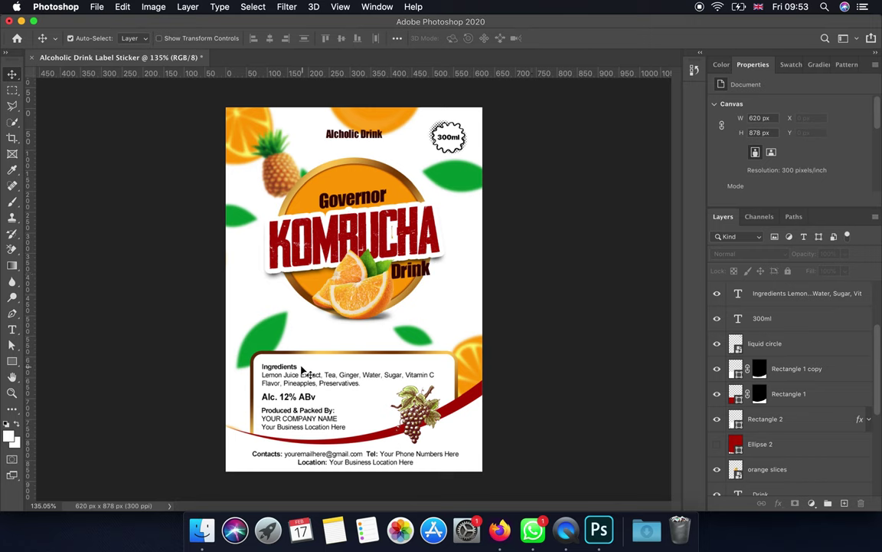
{"action": "left_click", "coordinate": [12, 361]}
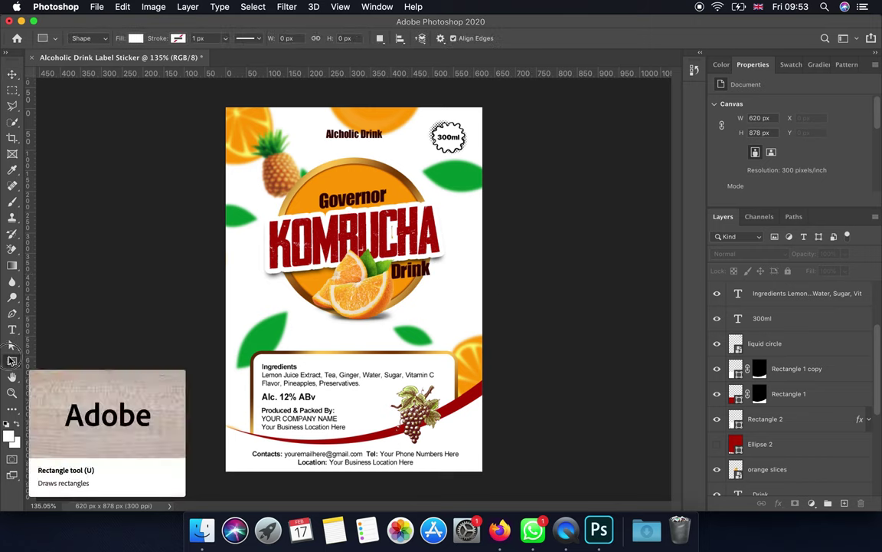
Step: Draw a 126 px white circle left of the orange badge with the Ellipse tool
{"action": "left_click", "coordinate": [69, 382]}
{"action": "left_click_drag", "start_coordinate": [244, 297], "coordinate": [294, 341]}
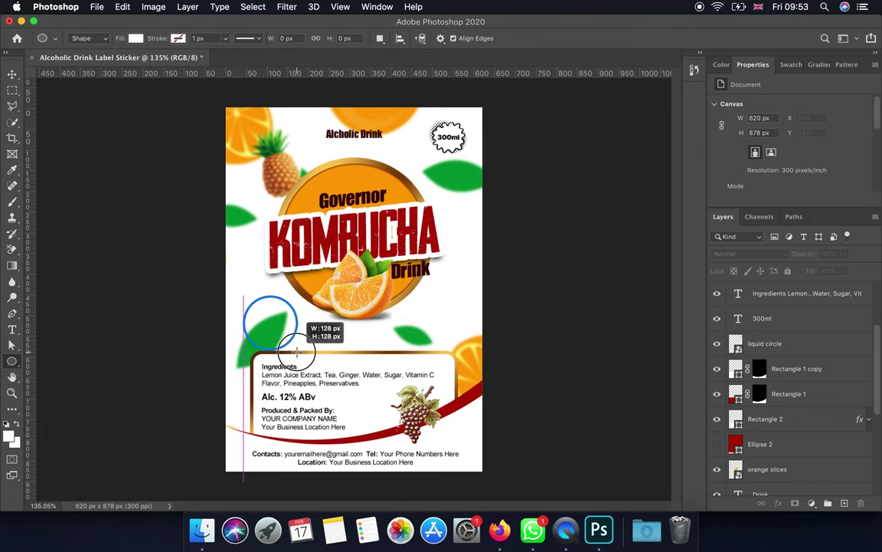
{"action": "mouse_move", "coordinate": [294, 342]}
{"action": "left_mouse_down"}
{"action": "mouse_move", "coordinate": [299, 347]}
{"action": "mouse_move", "coordinate": [265, 317]}
{"action": "left_mouse_up"}
{"action": "left_click", "coordinate": [13, 75]}
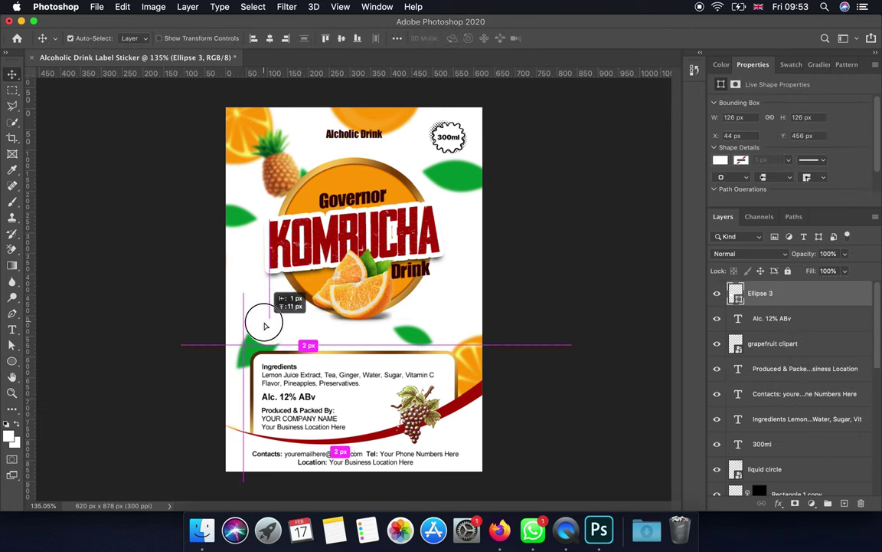
Step: Place 100% All Natural Stamp.png from the resources folder, scaled onto the white circle
{"action": "left_click", "coordinate": [196, 530]}
{"action": "left_click_drag", "start_coordinate": [420, 193], "coordinate": [555, 426]}
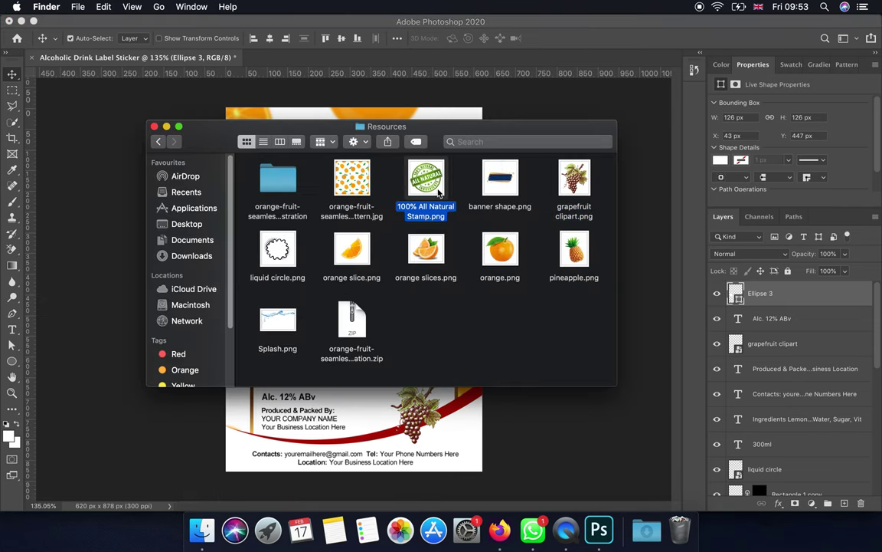
{"action": "left_click_drag", "start_coordinate": [482, 289], "coordinate": [277, 283]}
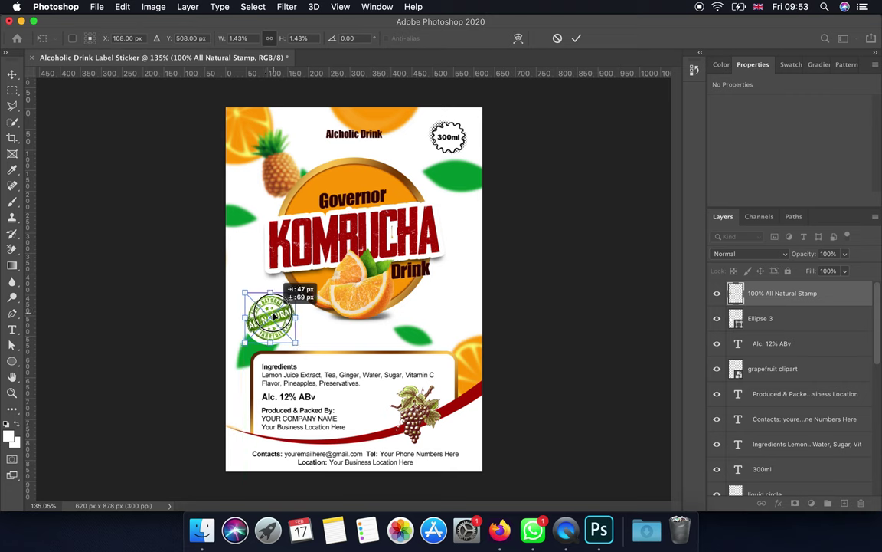
{"action": "left_click_drag", "start_coordinate": [256, 290], "coordinate": [275, 318]}
{"action": "left_click", "coordinate": [577, 40]}
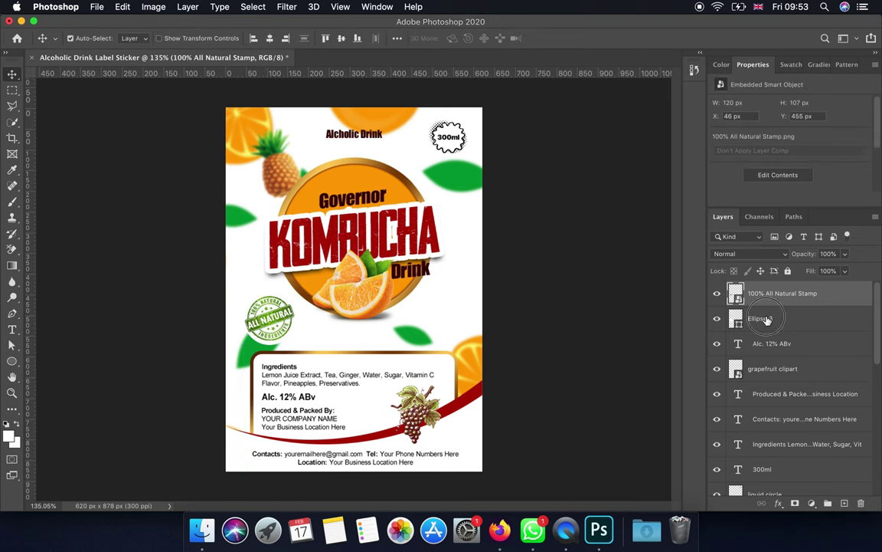
Step: Enlarge the white circle to 136 px around the stamp
{"action": "left_click", "coordinate": [760, 318]}
{"action": "key", "text": "ctrl+t"}
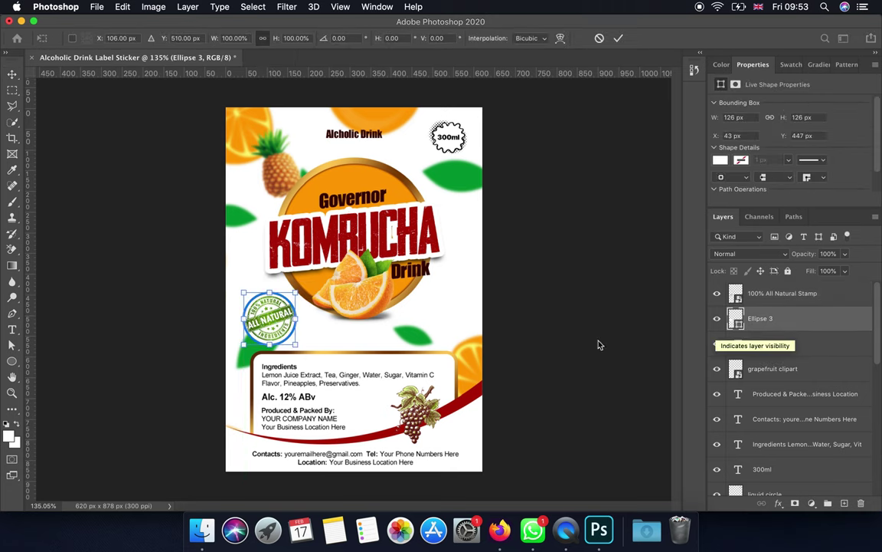
{"action": "scroll", "coordinate": [273, 323], "scroll_direction": "up", "scroll_amount": 3}
{"action": "left_click_drag", "start_coordinate": [306, 315], "coordinate": [315, 316]}
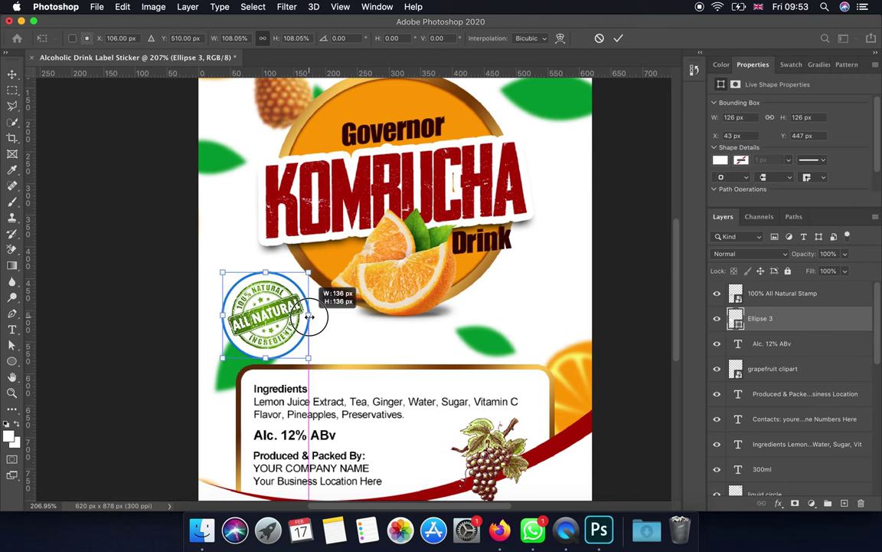
{"action": "key", "text": "Return"}
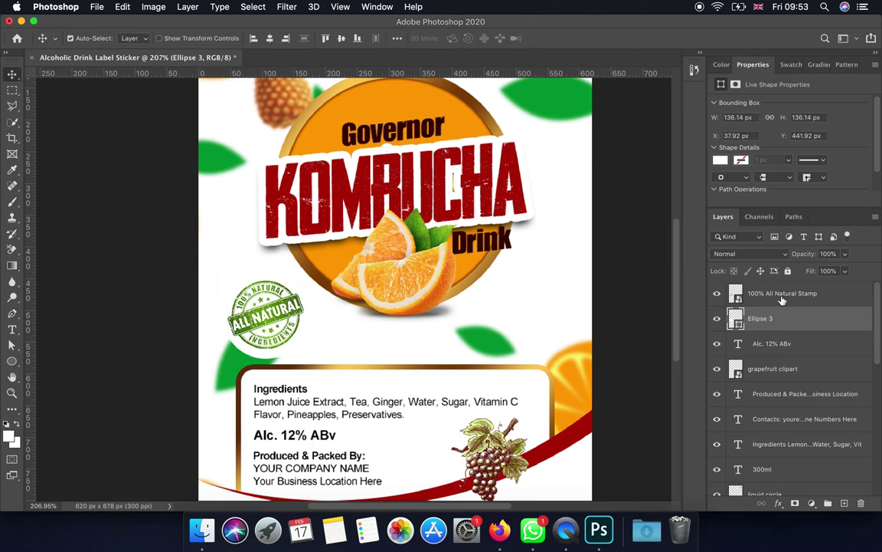
Step: Align the stamp and circle to each other, link their layers, and nudge them up
{"action": "left_click", "coordinate": [782, 294], "text": "shift"}
{"action": "left_click", "coordinate": [396, 38]}
{"action": "left_click", "coordinate": [429, 151]}
{"action": "left_click", "coordinate": [424, 142]}
{"action": "right_click", "coordinate": [782, 300]}
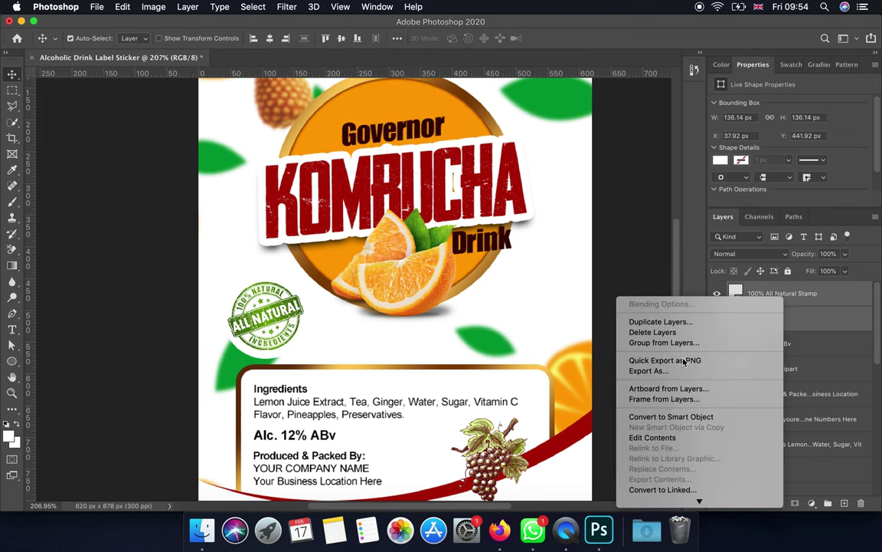
{"action": "left_click", "coordinate": [651, 386]}
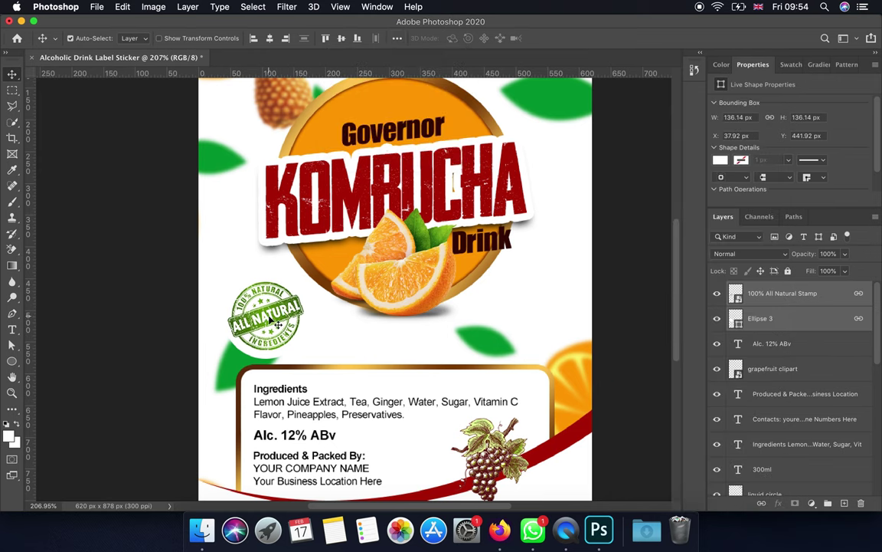
{"action": "left_click_drag", "start_coordinate": [278, 322], "coordinate": [278, 318]}
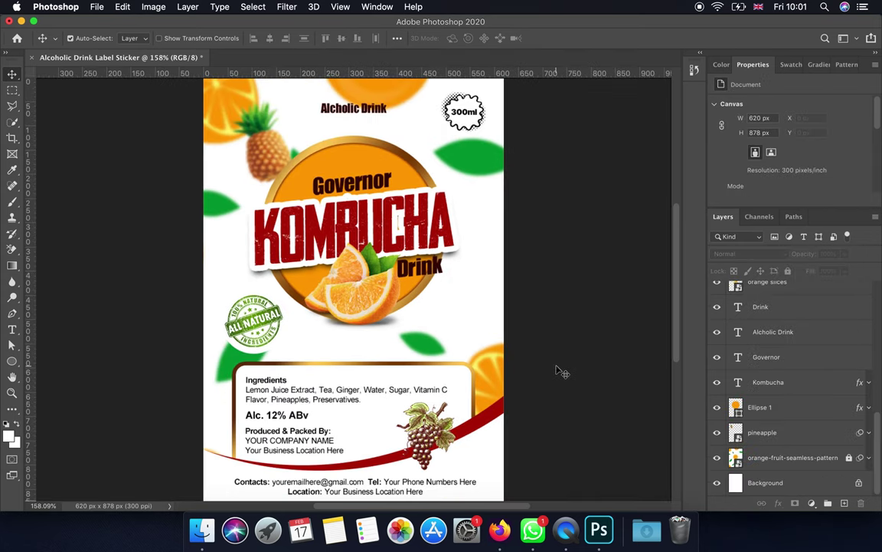
Step: Place grapes.png, flipped horizontally and shrunk, beside the orange slices
{"action": "left_click", "coordinate": [203, 530]}
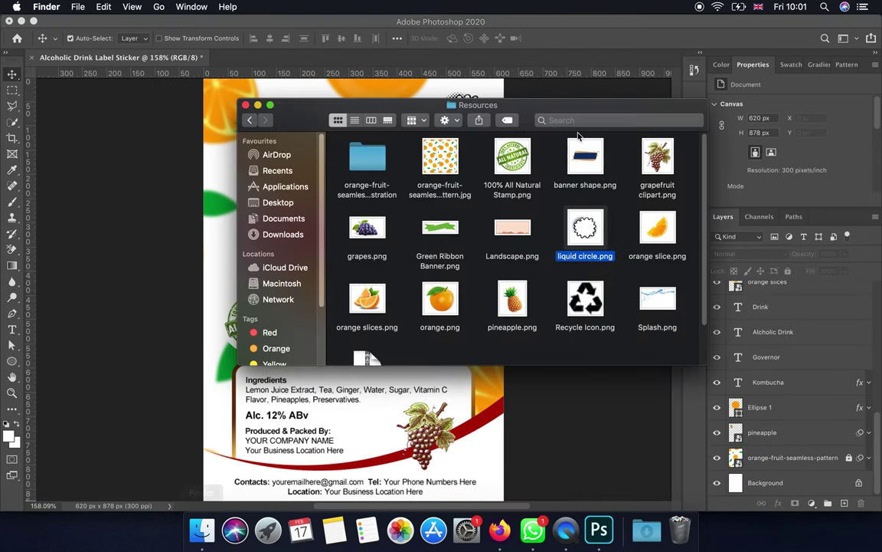
{"action": "left_click", "coordinate": [365, 229]}
{"action": "left_click_drag", "start_coordinate": [365, 230], "coordinate": [563, 387]}
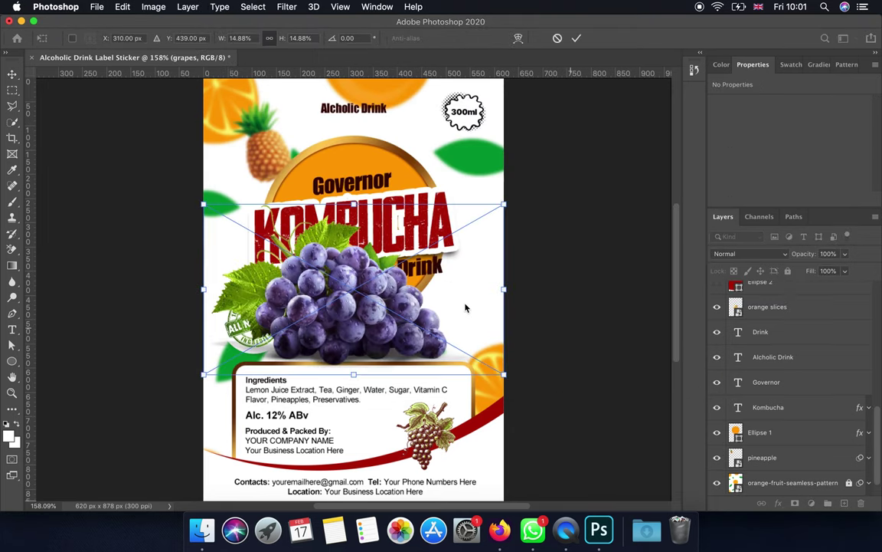
{"action": "left_click_drag", "start_coordinate": [216, 288], "coordinate": [369, 289]}
{"action": "right_click", "coordinate": [418, 290]}
{"action": "left_click", "coordinate": [460, 483]}
{"action": "left_click_drag", "start_coordinate": [367, 288], "coordinate": [393, 319]}
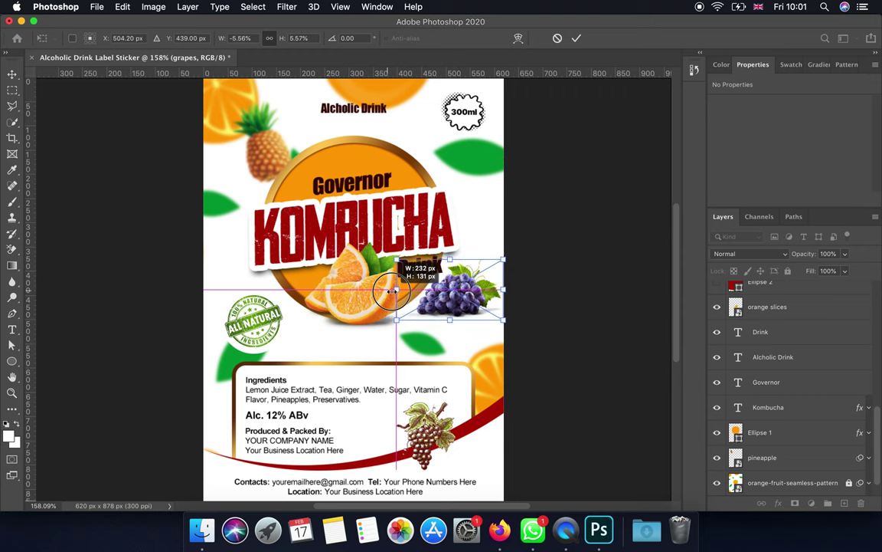
{"action": "left_click_drag", "start_coordinate": [393, 319], "coordinate": [396, 316]}
{"action": "left_click_drag", "start_coordinate": [495, 317], "coordinate": [496, 316]}
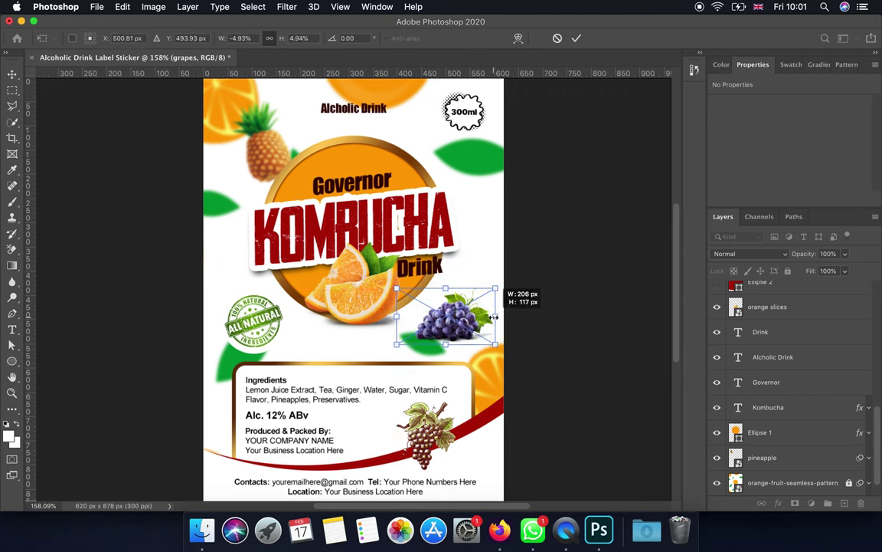
{"action": "left_click", "coordinate": [576, 38]}
Step: Keep the grapes unrotated and move their layer below liquid circle
{"action": "left_click", "coordinate": [481, 329]}
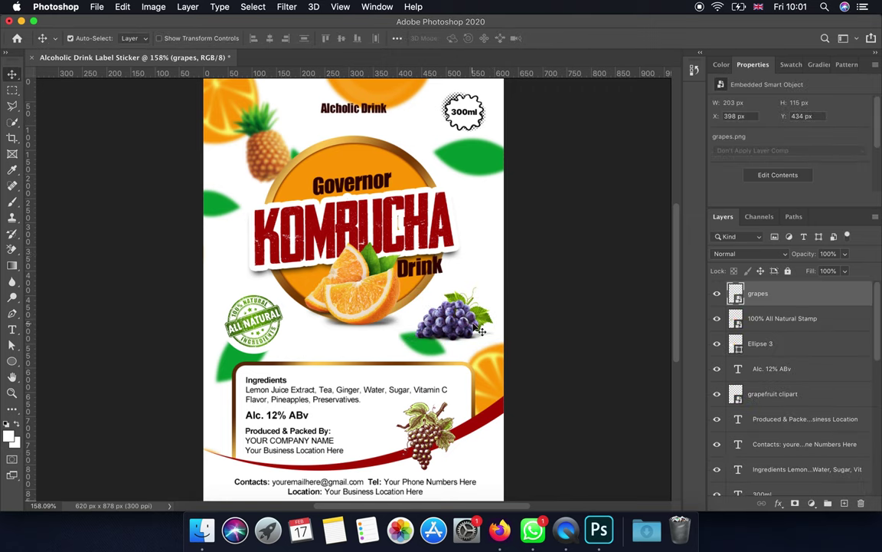
{"action": "key", "text": "ctrl+t"}
{"action": "left_click_drag", "start_coordinate": [494, 276], "coordinate": [504, 262]}
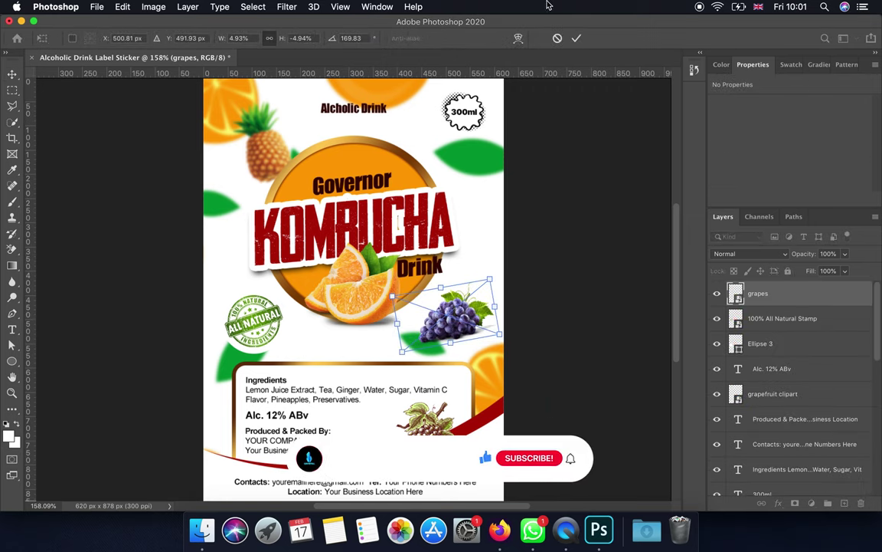
{"action": "left_click", "coordinate": [557, 38]}
{"action": "left_click_drag", "start_coordinate": [758, 292], "coordinate": [780, 449]}
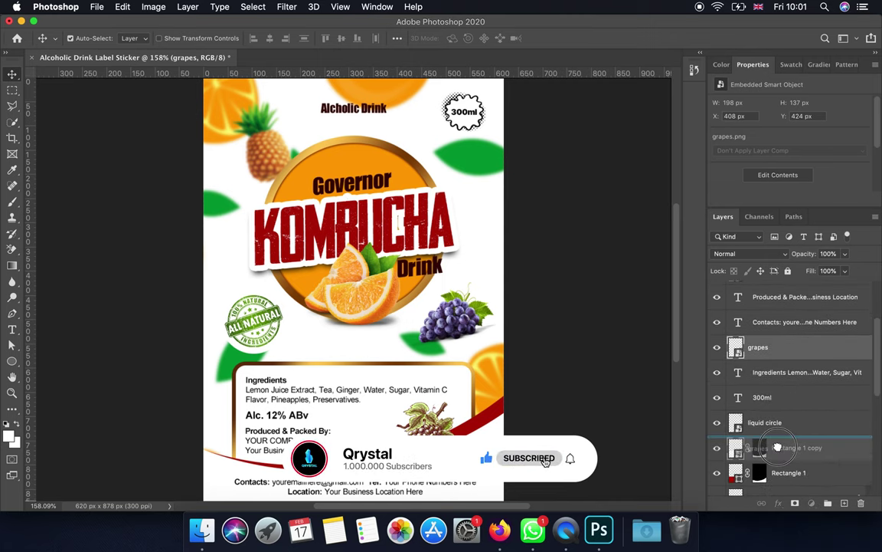
{"action": "left_click_drag", "start_coordinate": [780, 450], "coordinate": [780, 422]}
Step: Apply a 2.0 px Gaussian Blur smart filter to the grapes
{"action": "scroll", "coordinate": [779, 422], "scroll_direction": "down", "scroll_amount": 3}
{"action": "left_click", "coordinate": [286, 7]}
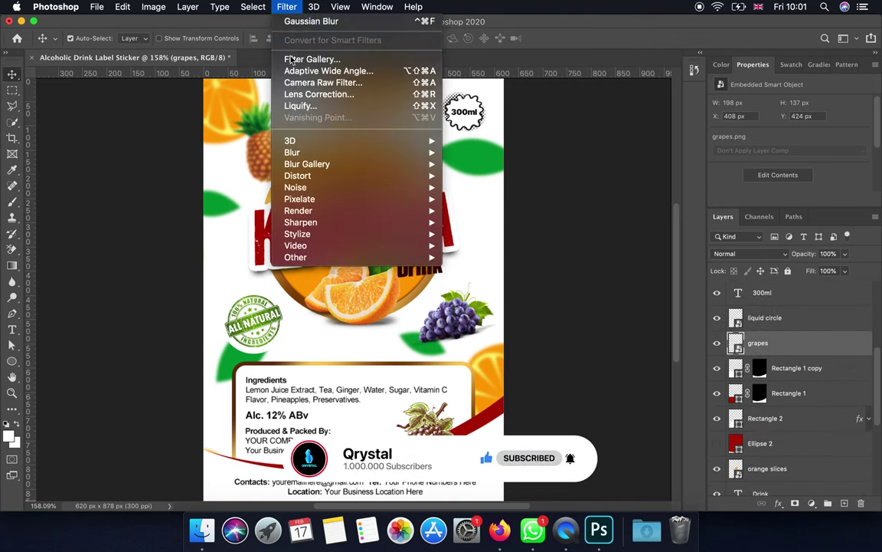
{"action": "left_click", "coordinate": [473, 199]}
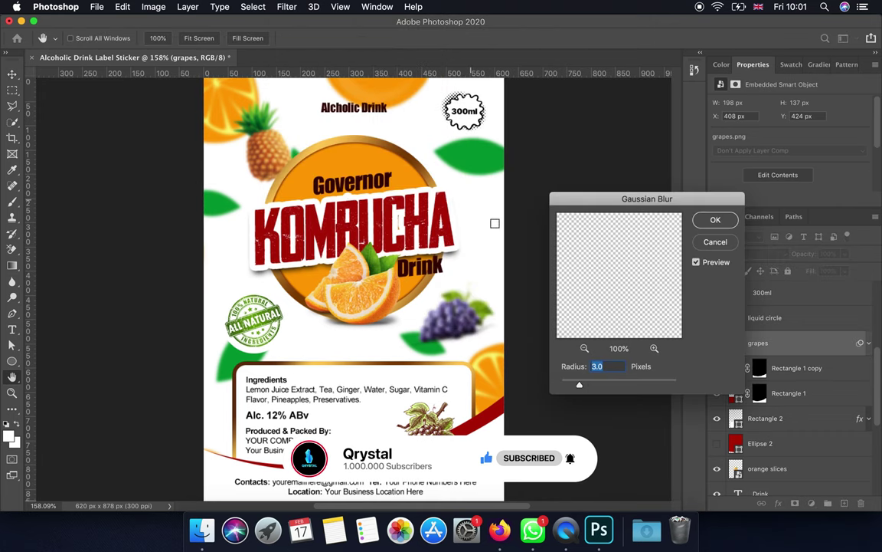
{"action": "key", "text": "Tab"}
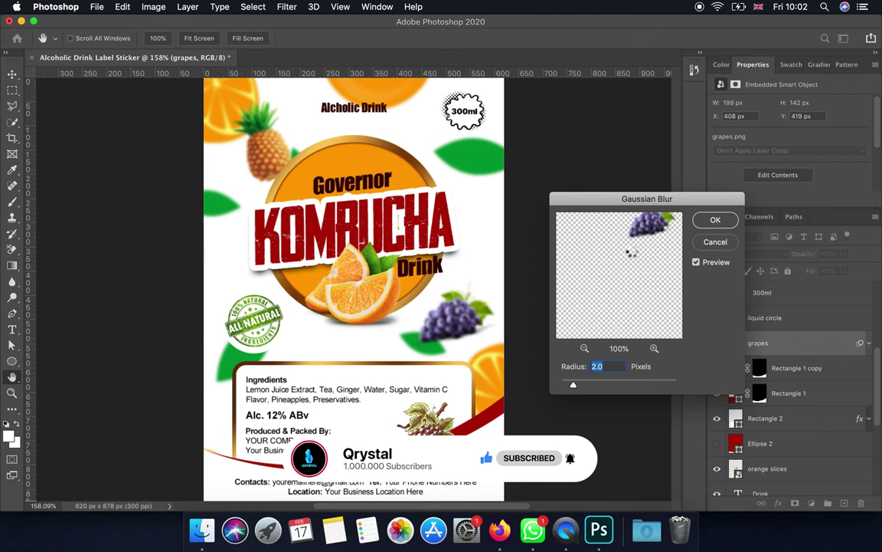
{"action": "key", "text": "Return"}
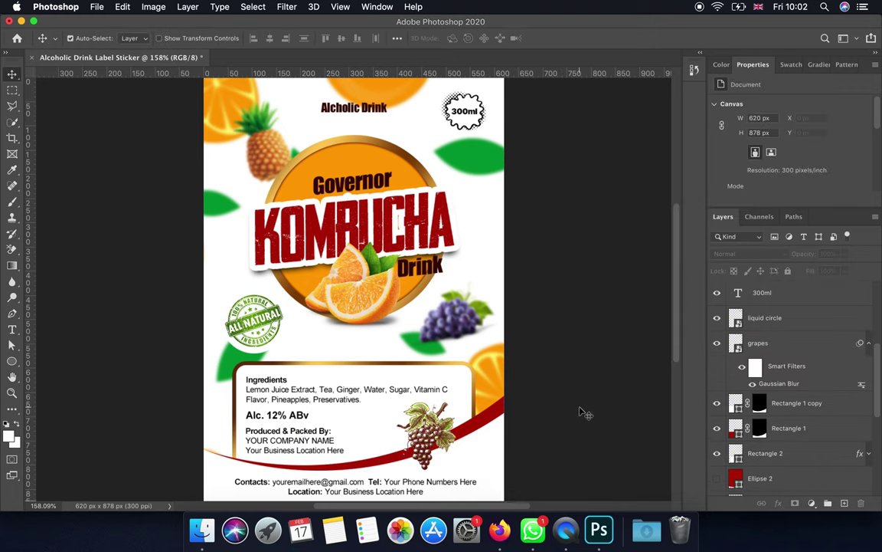
{"action": "left_click", "coordinate": [202, 530]}
Step: Place Green Ribbon Banner.png under the badge, scale it and move its layer lower
{"action": "mouse_move", "coordinate": [440, 227]}
{"action": "left_mouse_down"}
{"action": "mouse_move", "coordinate": [406, 397]}
{"action": "mouse_move", "coordinate": [364, 260]}
{"action": "left_mouse_up"}
{"action": "mouse_move", "coordinate": [502, 288]}
{"action": "left_mouse_down"}
{"action": "mouse_move", "coordinate": [402, 286]}
{"action": "mouse_move", "coordinate": [360, 319]}
{"action": "left_mouse_up"}
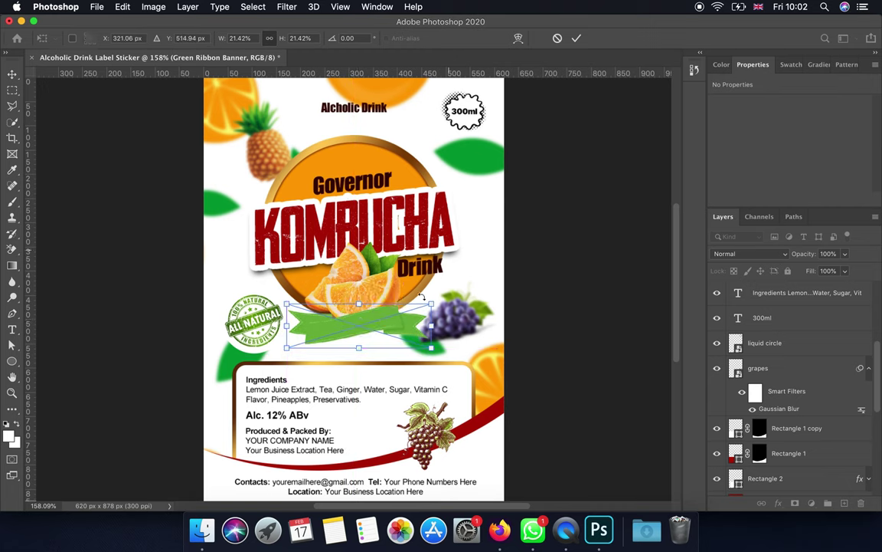
{"action": "left_click_drag", "start_coordinate": [432, 327], "coordinate": [440, 327]}
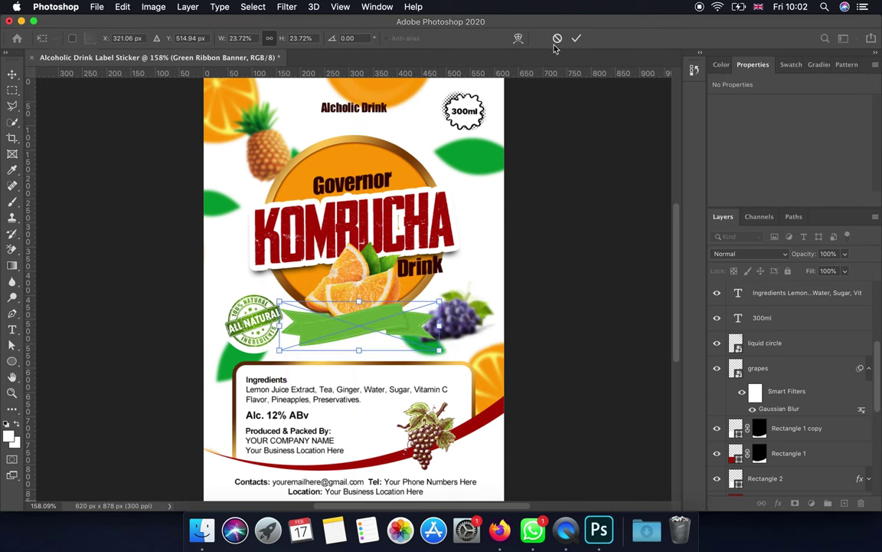
{"action": "key", "text": "Return"}
{"action": "left_click_drag", "start_coordinate": [779, 293], "coordinate": [788, 458]}
{"action": "key", "text": "Down"}
{"action": "key", "text": "Down"}
{"action": "key", "text": "Down"}
{"action": "key", "text": "Down"}
{"action": "key", "text": "Down"}
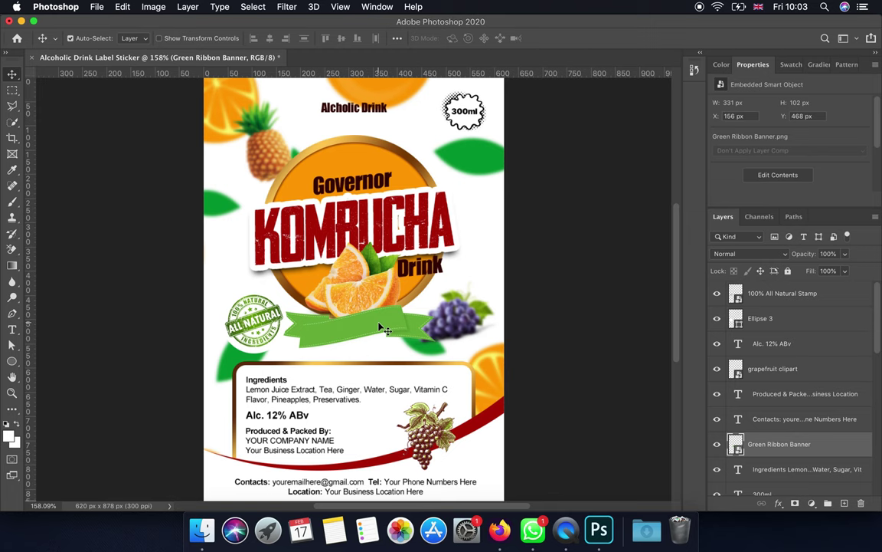
Step: Mask the ribbon with a black 100%-flow brush where it overlaps the orange slice
{"action": "left_click", "coordinate": [795, 503]}
{"action": "key", "text": "b"}
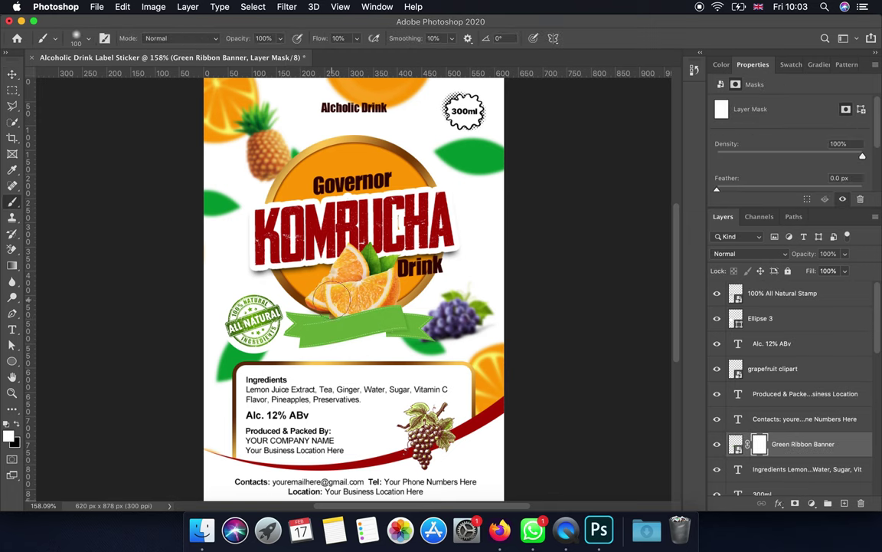
{"action": "right_click", "coordinate": [420, 362]}
{"action": "key", "text": "Return"}
{"action": "left_click_drag", "start_coordinate": [357, 39], "coordinate": [493, 65]}
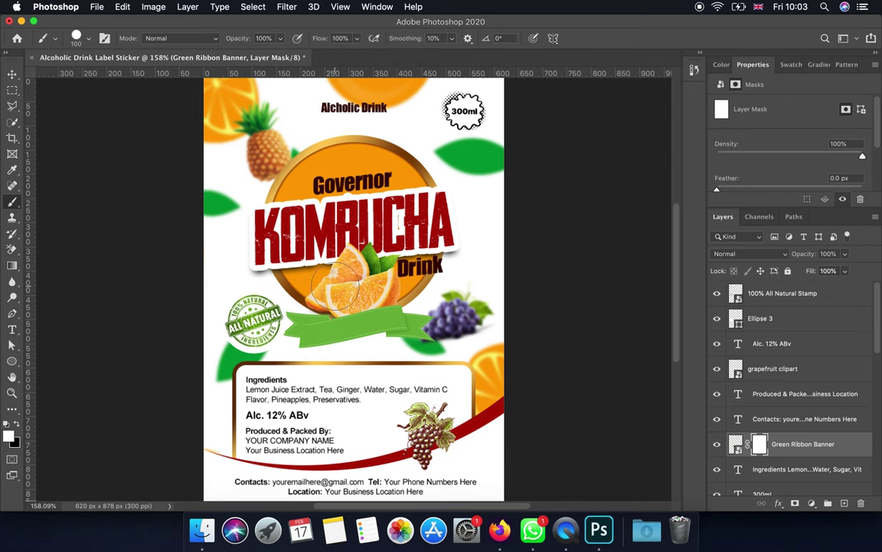
{"action": "key", "text": "x"}
{"action": "left_click", "coordinate": [332, 292]}
{"action": "left_click", "coordinate": [11, 75]}
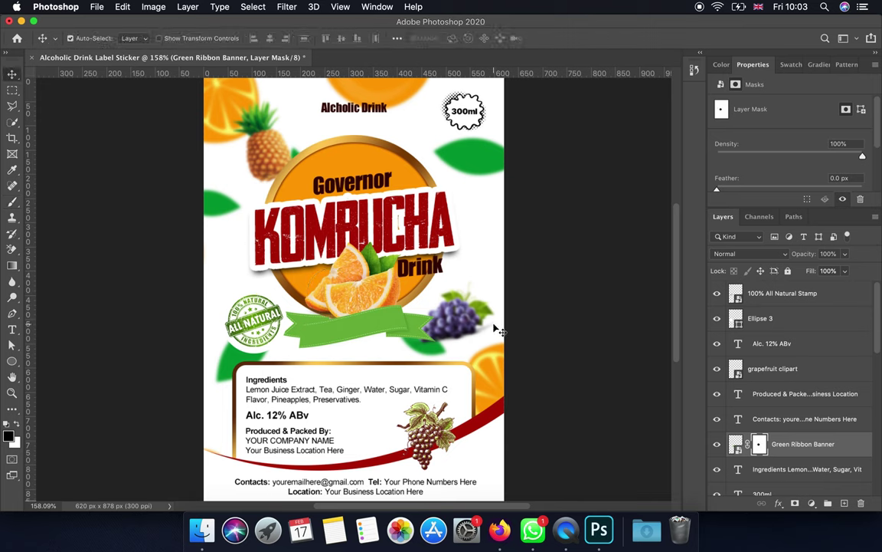
{"action": "left_click", "coordinate": [736, 445]}
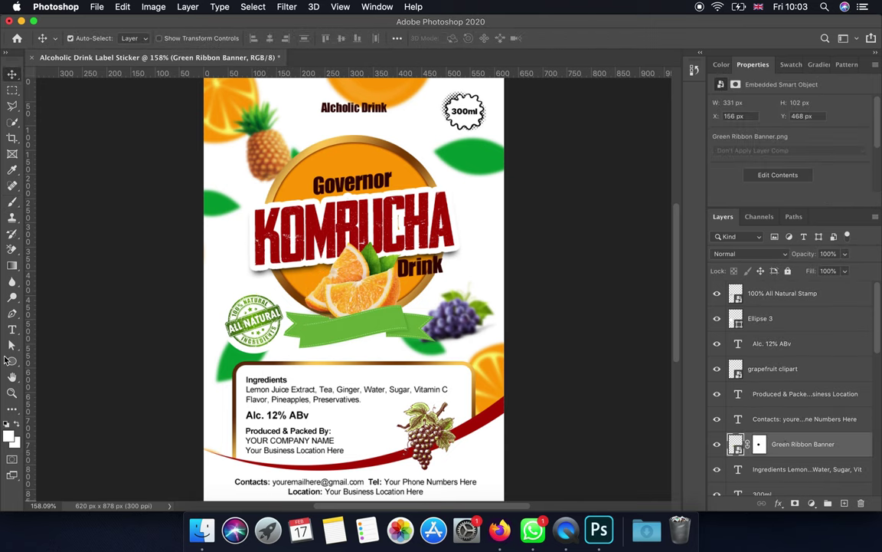
Step: Add white 'Your Slogan Here' text on the green ribbon
{"action": "left_click", "coordinate": [12, 329]}
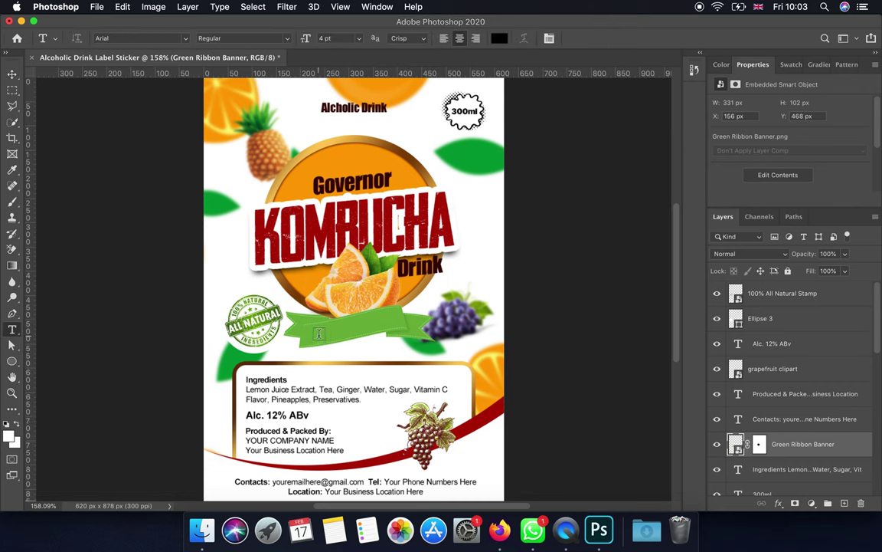
{"action": "left_click", "coordinate": [318, 333]}
{"action": "type", "text": "Your Slogan"}
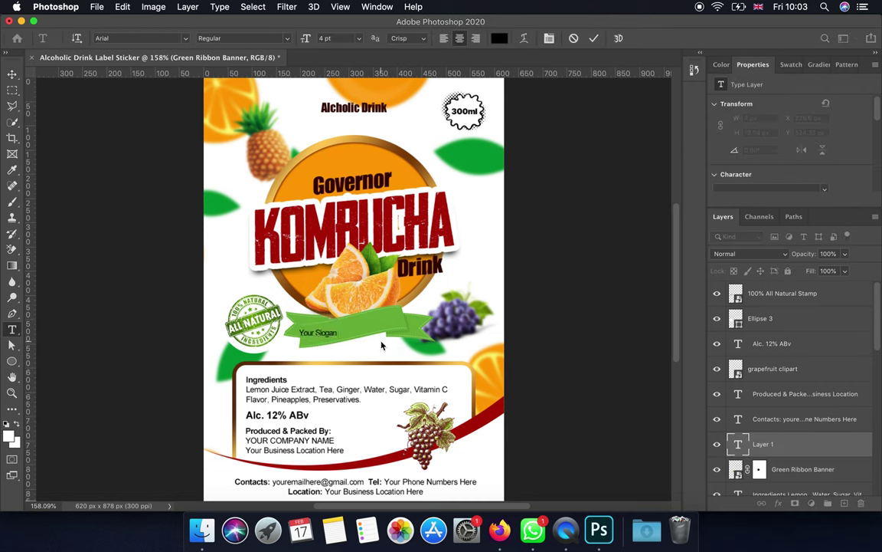
{"action": "type", "text": "Here"}
{"action": "key", "text": "ctrl+Return"}
{"action": "left_click", "coordinate": [499, 38]}
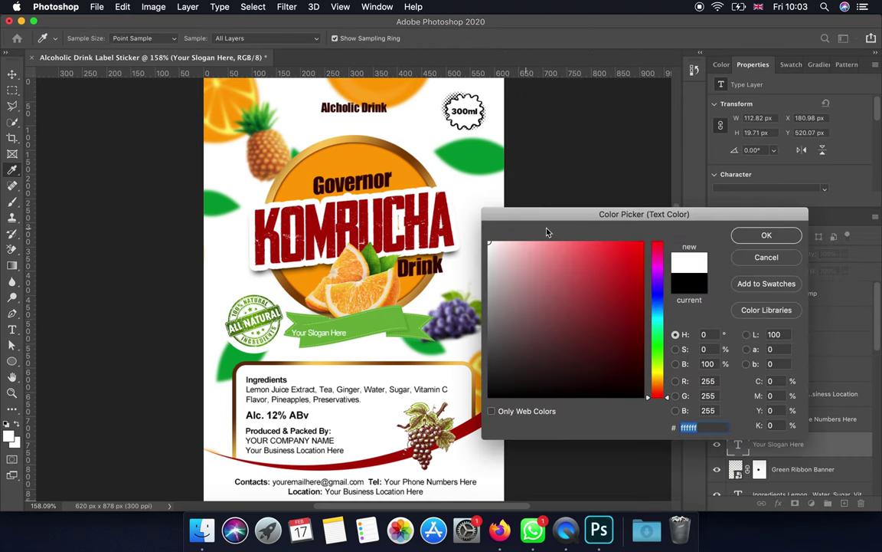
{"action": "key", "text": "Return"}
Step: Centre the slogan horizontally relative to the canvas
{"action": "key", "text": "v"}
{"action": "left_click", "coordinate": [397, 38]}
{"action": "left_click", "coordinate": [429, 151]}
{"action": "left_click", "coordinate": [423, 160]}
{"action": "left_click", "coordinate": [359, 71]}
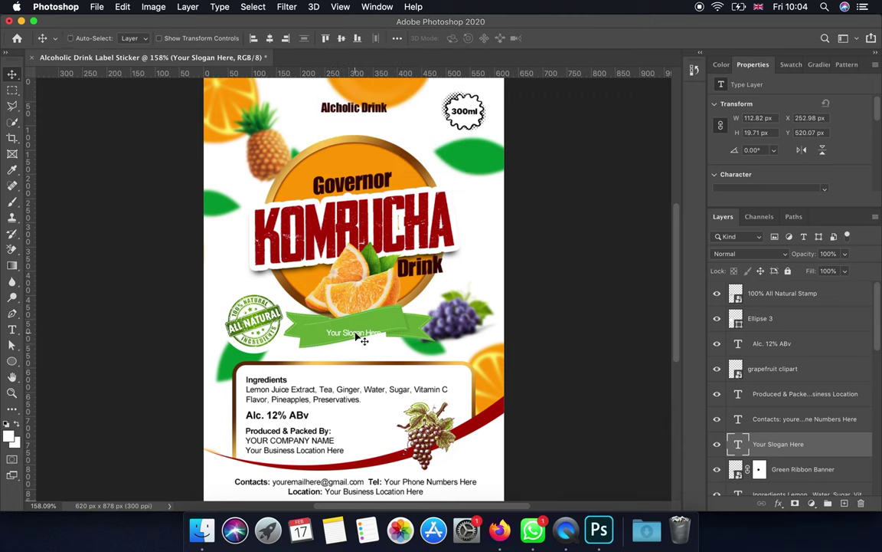
Step: Enlarge the slogan, move it onto the ribbon and rotate it about -12.95° to match
{"action": "key", "text": "ctrl+t"}
{"action": "left_click_drag", "start_coordinate": [381, 334], "coordinate": [404, 334]}
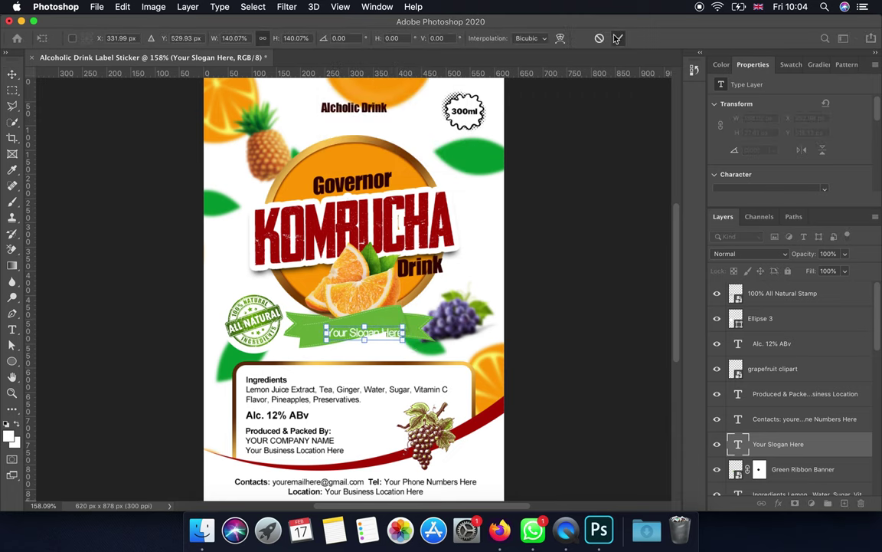
{"action": "key", "text": "Return"}
{"action": "mouse_move", "coordinate": [366, 341]}
{"action": "left_mouse_down"}
{"action": "mouse_move", "coordinate": [354, 334]}
{"action": "mouse_move", "coordinate": [398, 340]}
{"action": "mouse_move", "coordinate": [379, 275]}
{"action": "left_mouse_up"}
{"action": "key", "text": "ctrl+t"}
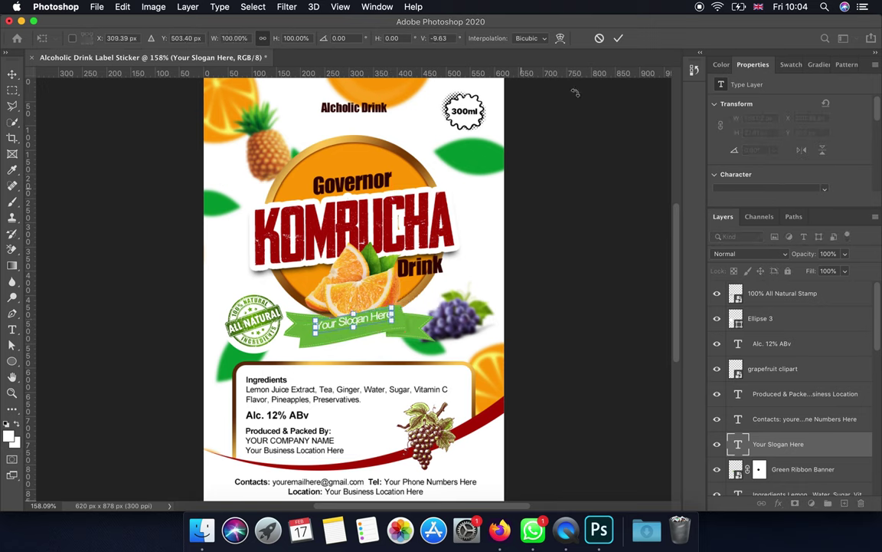
{"action": "key", "text": "Return"}
{"action": "left_click_drag", "start_coordinate": [351, 321], "coordinate": [351, 328]}
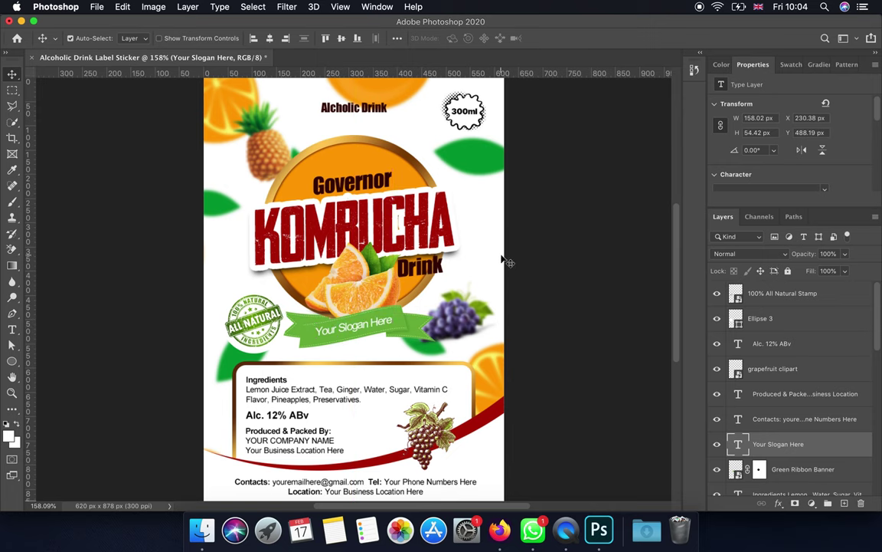
{"action": "key", "text": "ctrl+t"}
{"action": "left_click_drag", "start_coordinate": [360, 274], "coordinate": [380, 260]}
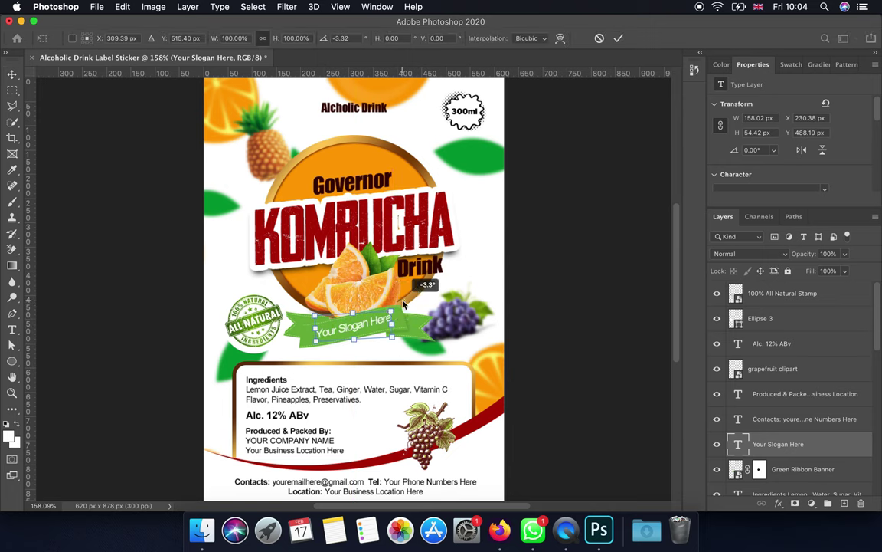
{"action": "left_click", "coordinate": [619, 38]}
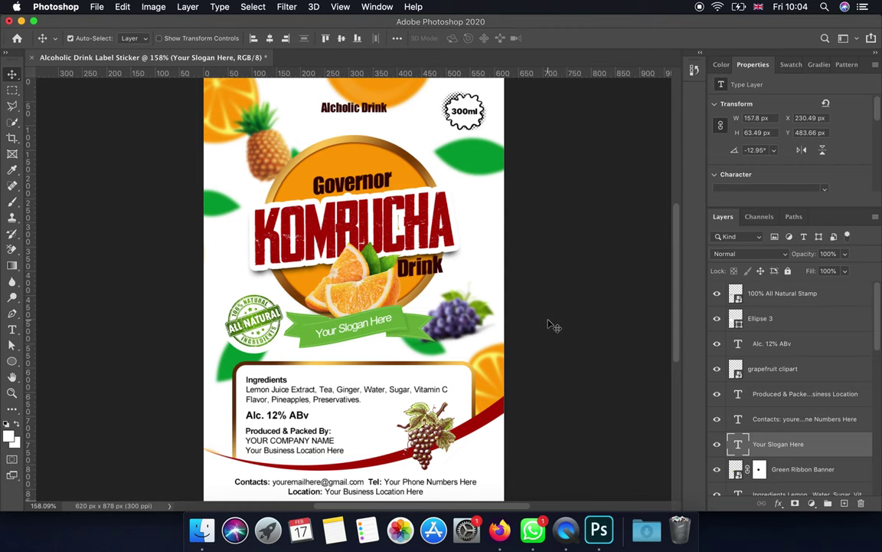
{"action": "left_click", "coordinate": [429, 370]}
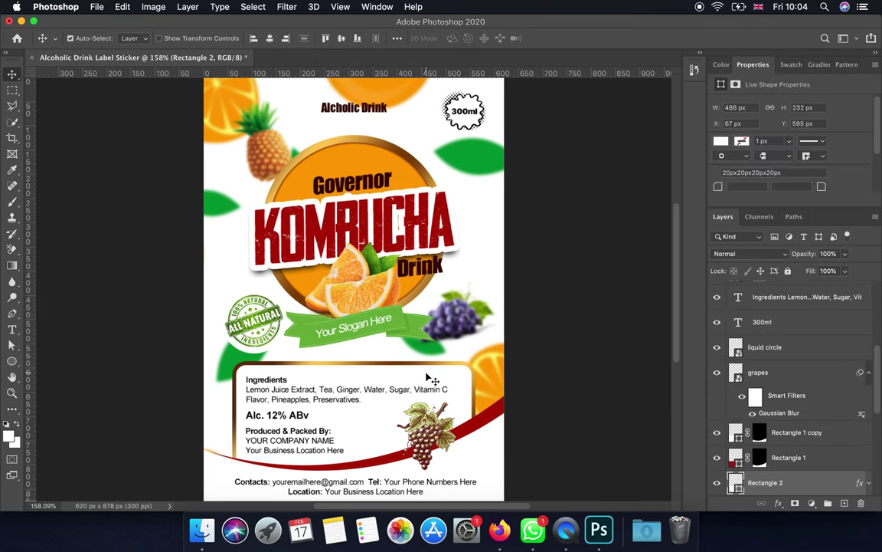
Step: Set the ingredients box shape's fill to 90%
{"action": "left_click", "coordinate": [814, 271]}
{"action": "type", "text": "80"}
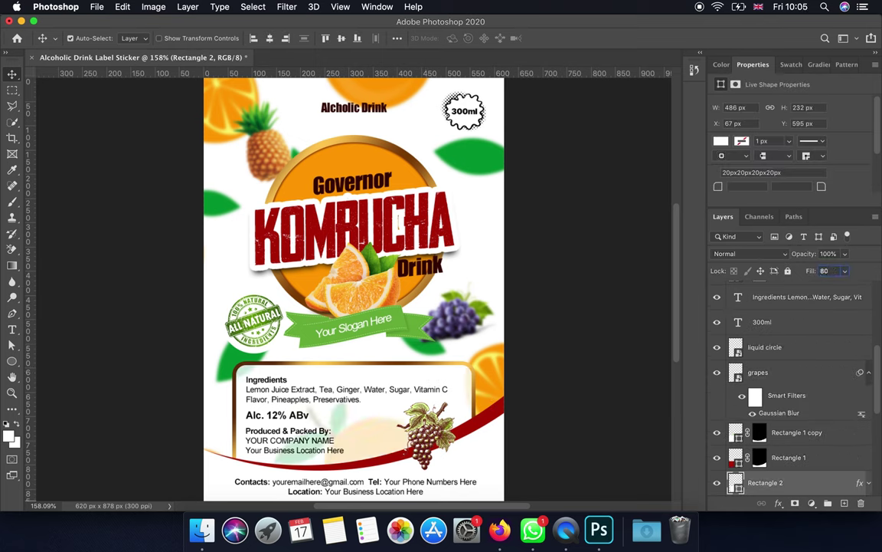
{"action": "type", "text": "90"}
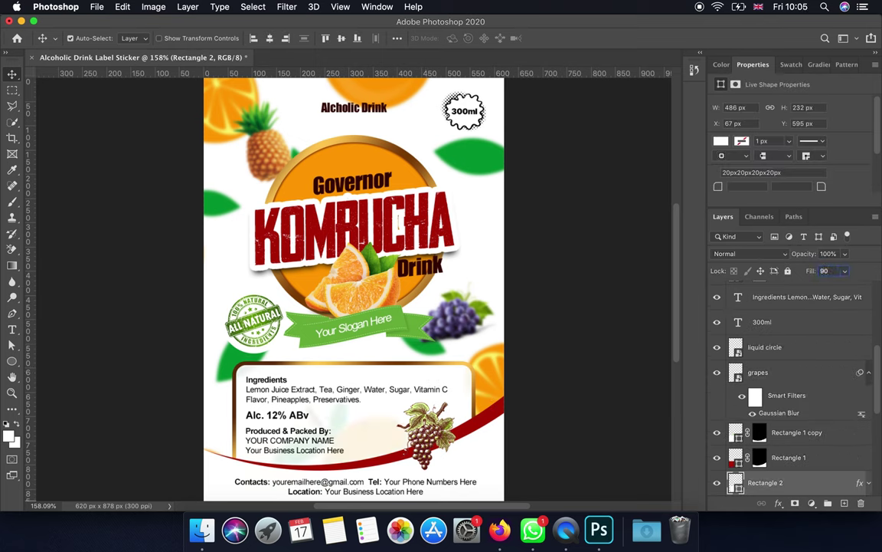
{"action": "left_click", "coordinate": [557, 277]}
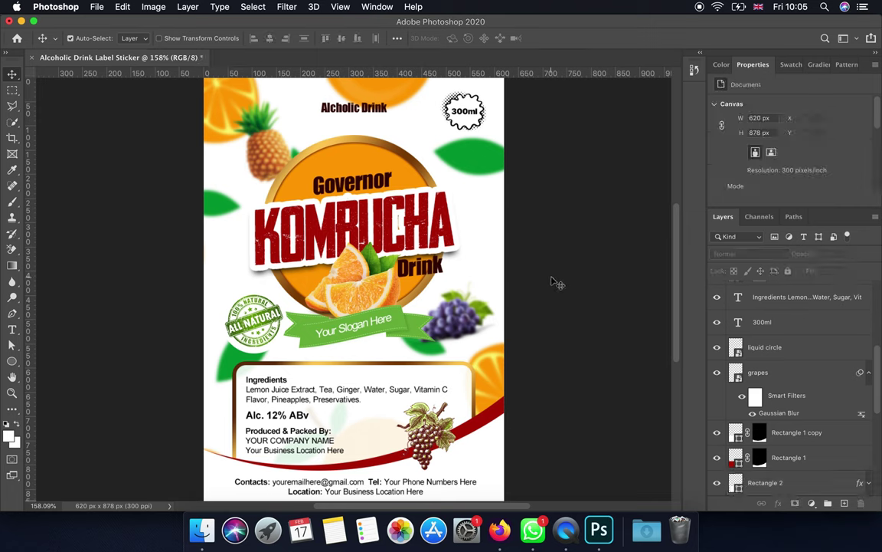
Step: Nudge the Ingredients, Alc. 12% ABv and Produced & Packed By text blocks 3 px right
{"action": "left_click", "coordinate": [266, 378]}
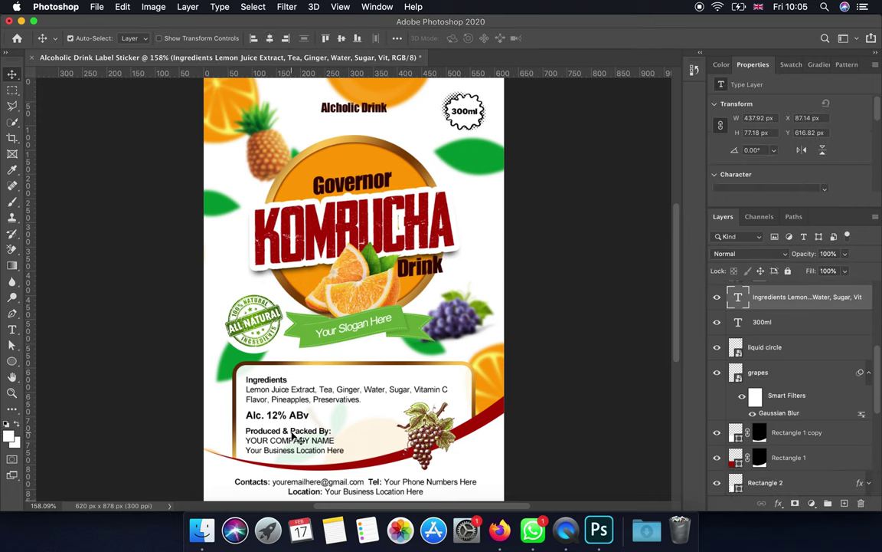
{"action": "left_click", "coordinate": [292, 435], "text": "shift"}
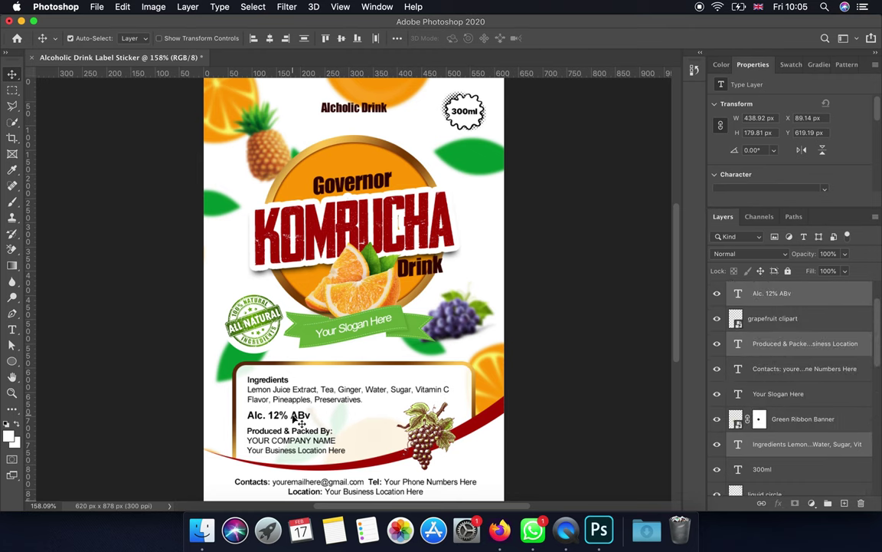
{"action": "key", "text": "Right"}
{"action": "key", "text": "Right"}
{"action": "key", "text": "Right"}
{"action": "left_click", "coordinate": [549, 348]}
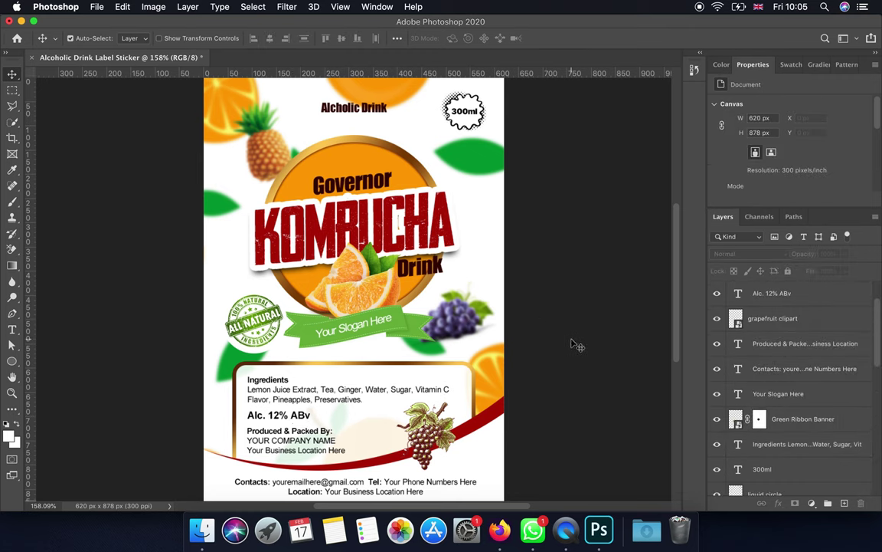
{"action": "scroll", "coordinate": [576, 345], "scroll_direction": "down", "scroll_amount": 1}
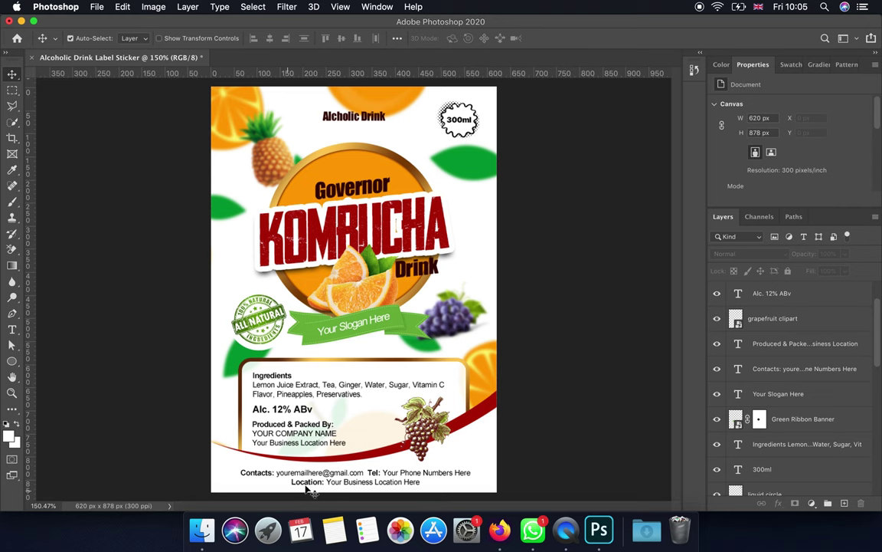
{"action": "left_click", "coordinate": [426, 411]}
Step: Place Landscape.png into the label and move it to the bottom
{"action": "left_click", "coordinate": [207, 536]}
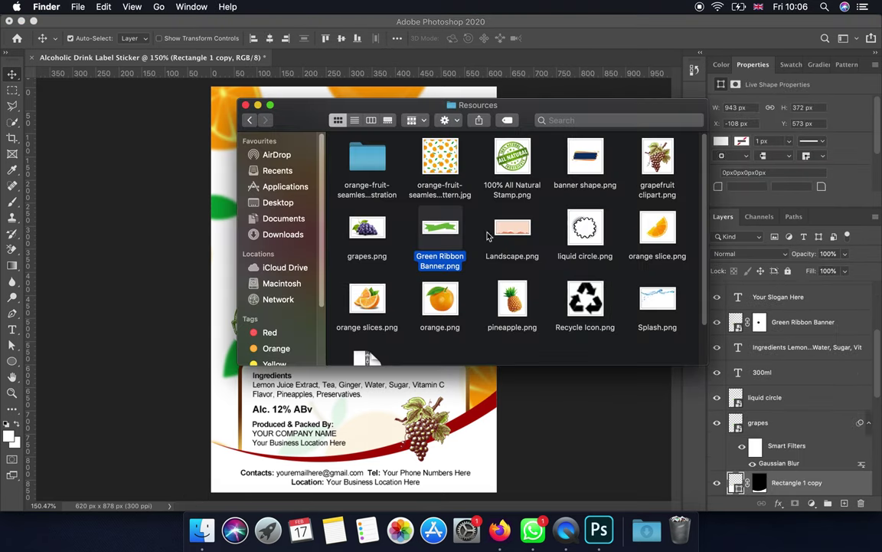
{"action": "left_click", "coordinate": [507, 227]}
{"action": "left_click_drag", "start_coordinate": [507, 226], "coordinate": [440, 326]}
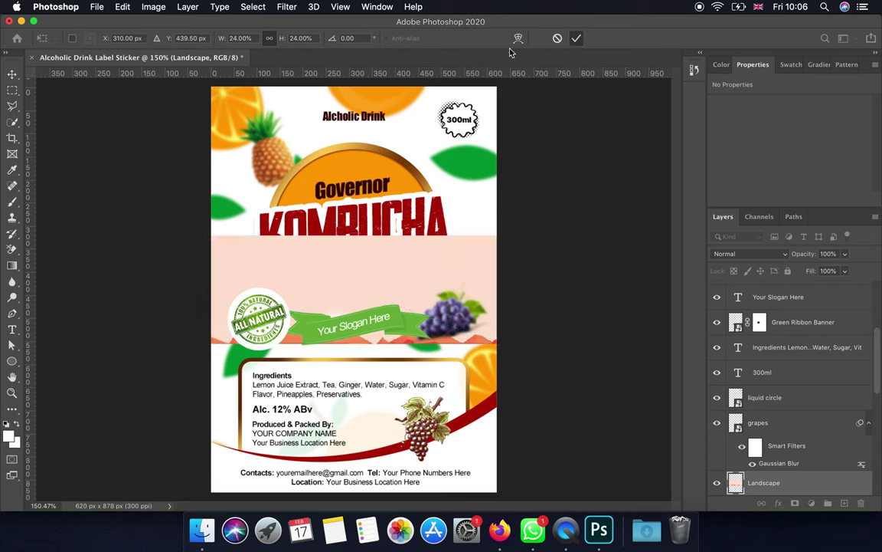
{"action": "left_click", "coordinate": [577, 38]}
{"action": "left_click_drag", "start_coordinate": [352, 291], "coordinate": [352, 437]}
{"action": "scroll", "coordinate": [758, 413], "scroll_direction": "down", "scroll_amount": 2}
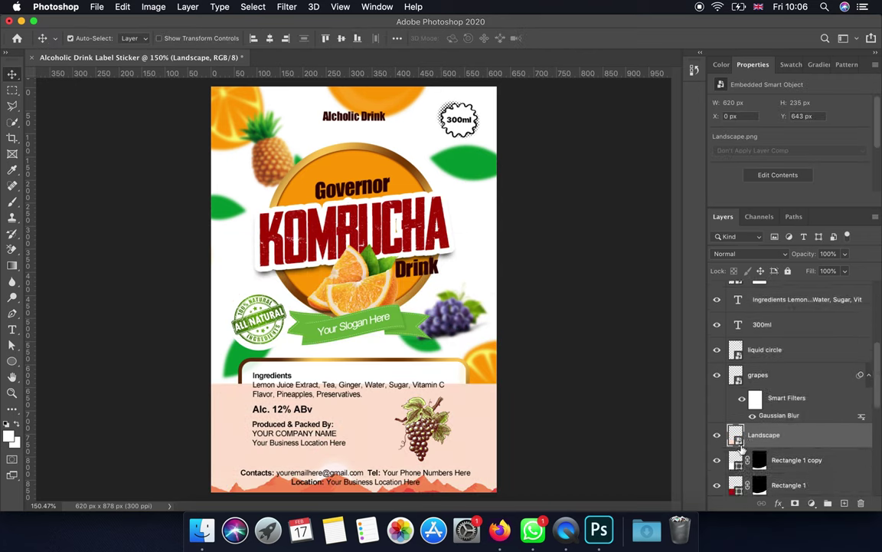
Step: Clip the Landscape image to the Rectangle 1 copy curve and fade it to 20% fill
{"action": "left_click", "coordinate": [739, 448], "text": "alt"}
{"action": "left_click", "coordinate": [843, 271]}
{"action": "left_click_drag", "start_coordinate": [847, 285], "coordinate": [804, 288]}
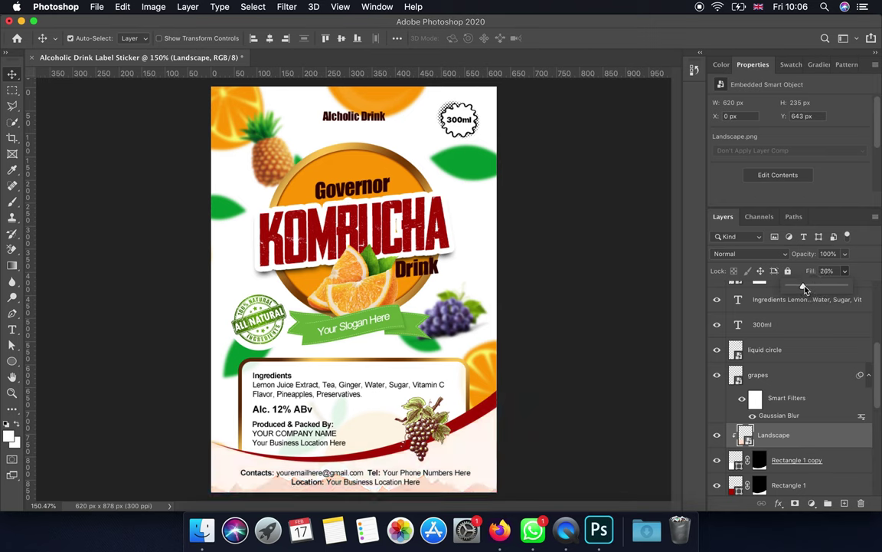
{"action": "key", "text": "Return"}
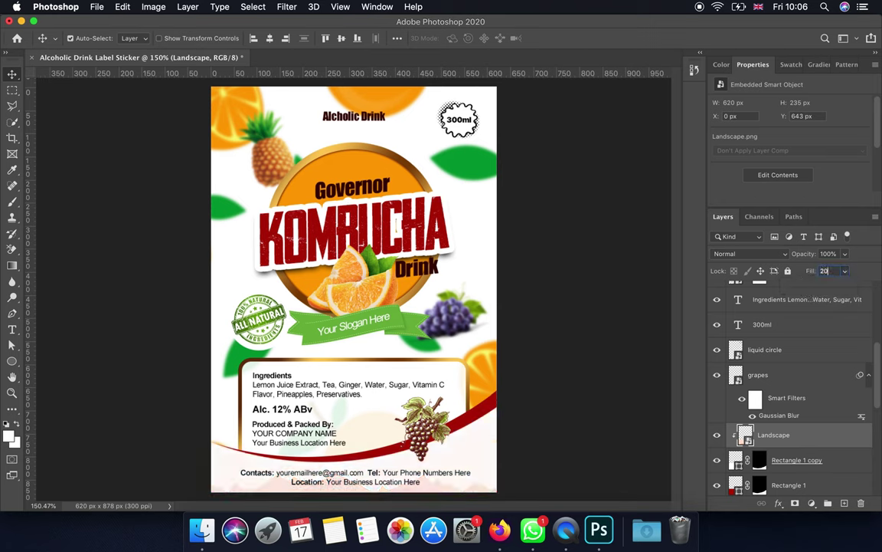
{"action": "left_click", "coordinate": [540, 373]}
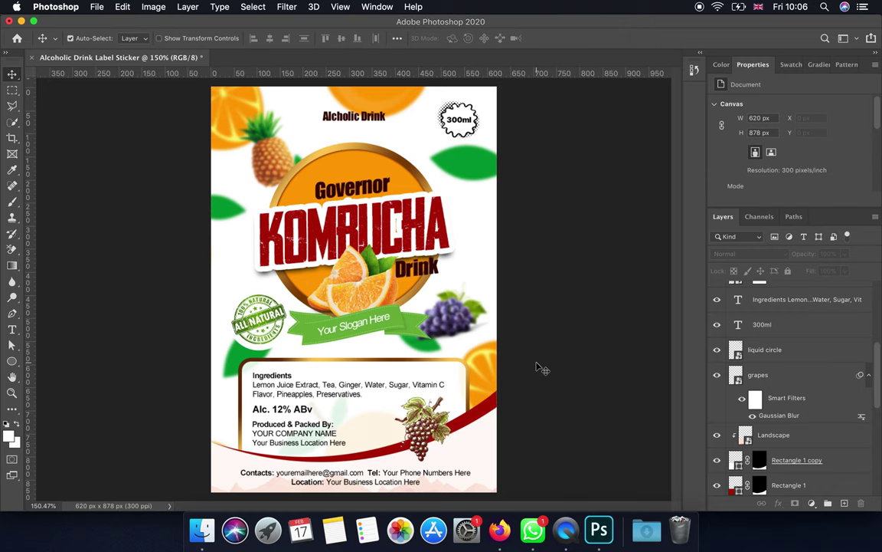
Step: Place Recycle Icon.png beside the grape cluster at the lower right
{"action": "left_click", "coordinate": [202, 529]}
{"action": "left_click", "coordinate": [587, 309]}
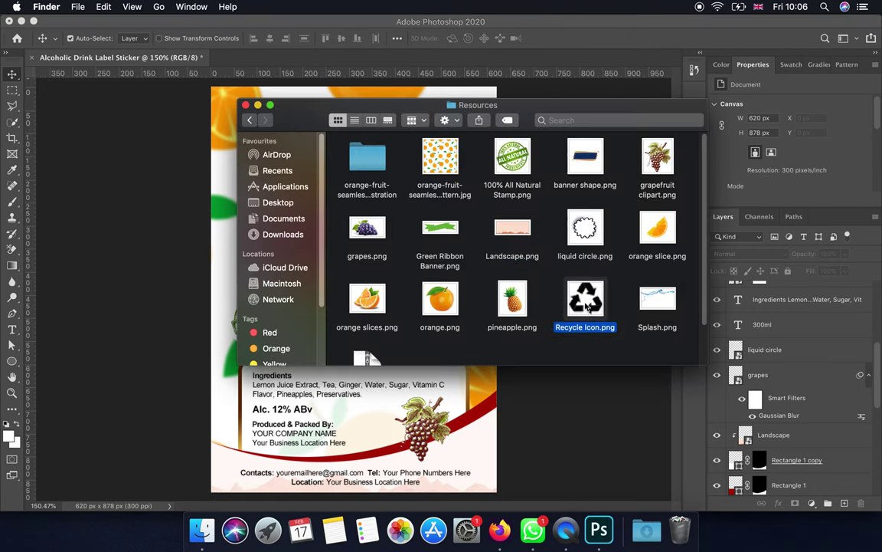
{"action": "left_click_drag", "start_coordinate": [587, 308], "coordinate": [497, 413]}
{"action": "mouse_move", "coordinate": [322, 260]}
{"action": "left_mouse_down"}
{"action": "mouse_move", "coordinate": [451, 423]}
{"action": "mouse_move", "coordinate": [451, 449]}
{"action": "mouse_move", "coordinate": [470, 452]}
{"action": "left_mouse_up"}
{"action": "left_click", "coordinate": [577, 38]}
Step: Shrink the recycle icon slightly and fit the whole label in view
{"action": "key", "text": "super+t"}
{"action": "scroll", "coordinate": [467, 446], "scroll_direction": "up", "scroll_amount": 5}
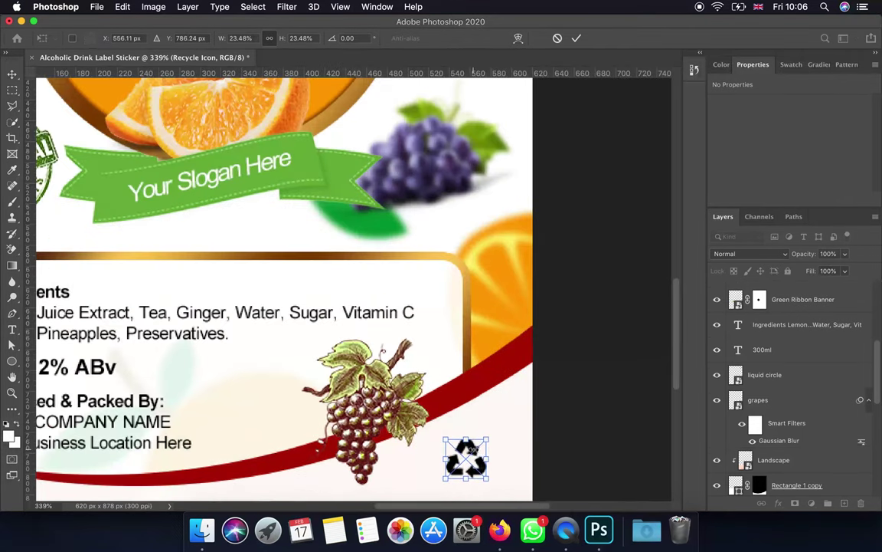
{"action": "scroll", "coordinate": [465, 455], "scroll_direction": "down", "scroll_amount": 2}
{"action": "left_click_drag", "start_coordinate": [465, 358], "coordinate": [467, 364]}
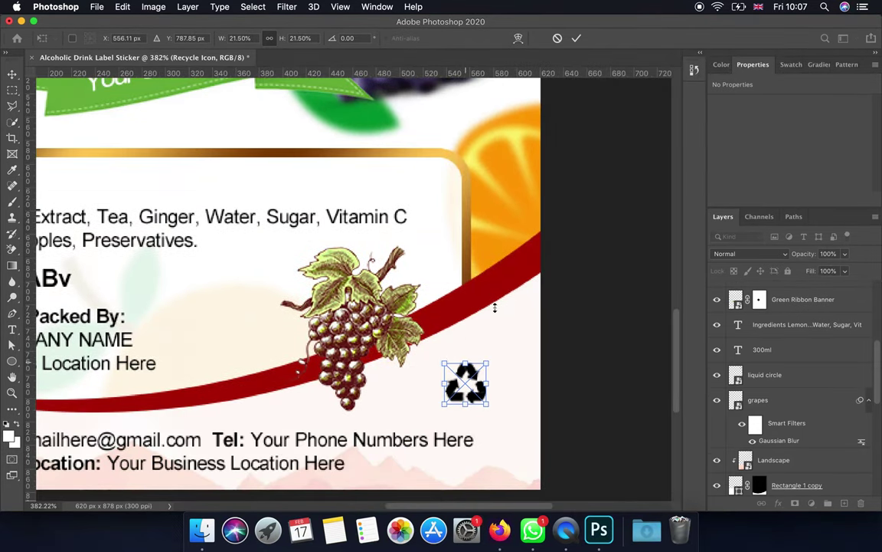
{"action": "left_click", "coordinate": [577, 38]}
{"action": "key", "text": "super+0"}
{"action": "left_click", "coordinate": [571, 282]}
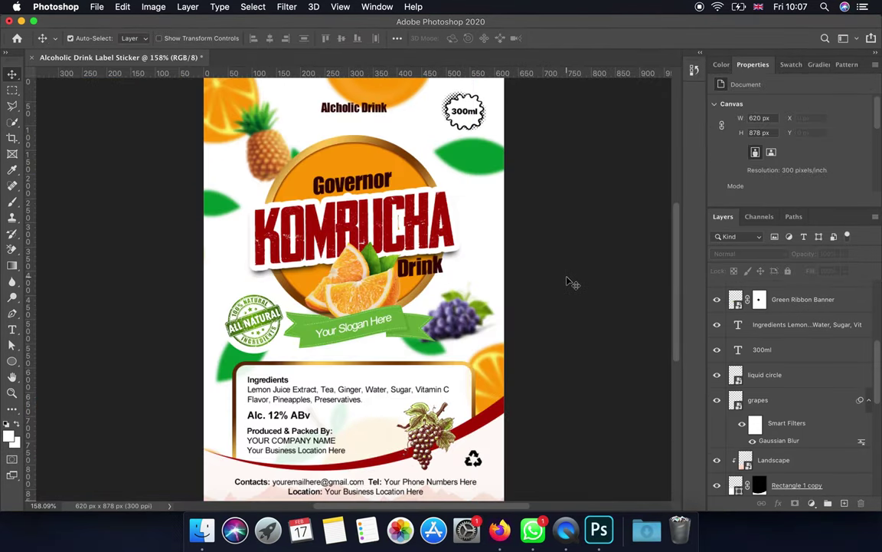
{"action": "scroll", "coordinate": [578, 398], "scroll_direction": "down", "scroll_amount": 3}
{"action": "scroll", "coordinate": [578, 398], "scroll_direction": "down", "scroll_amount": 1}
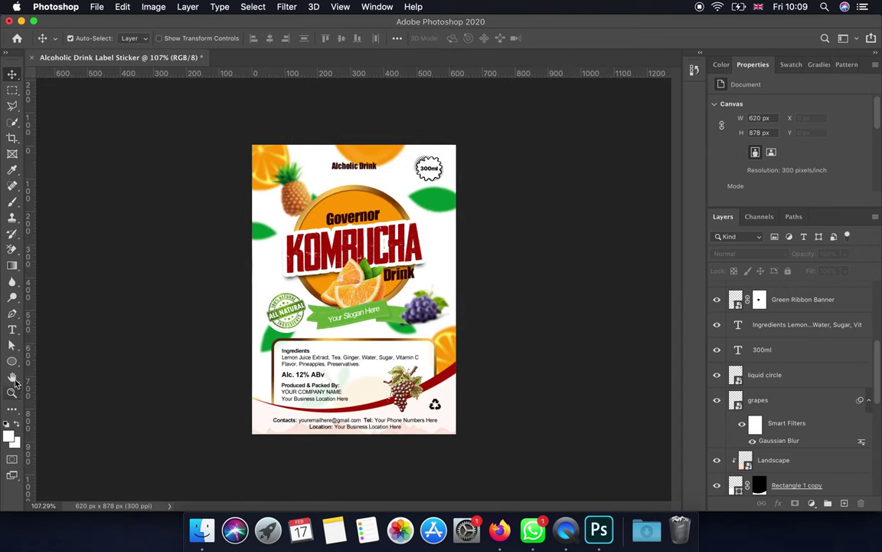
Step: Draw a tall white-filled rectangle over the label's right side
{"action": "left_click", "coordinate": [12, 361]}
{"action": "left_click", "coordinate": [68, 359]}
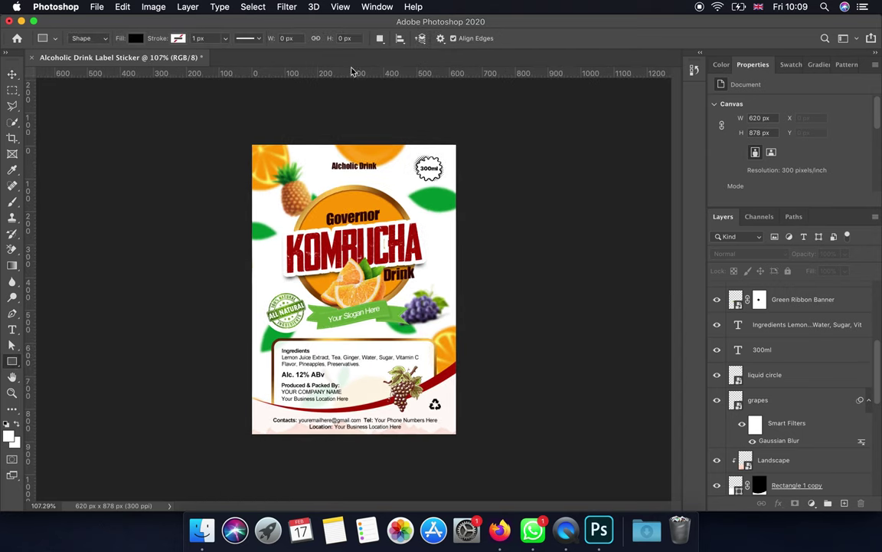
{"action": "left_click", "coordinate": [136, 38]}
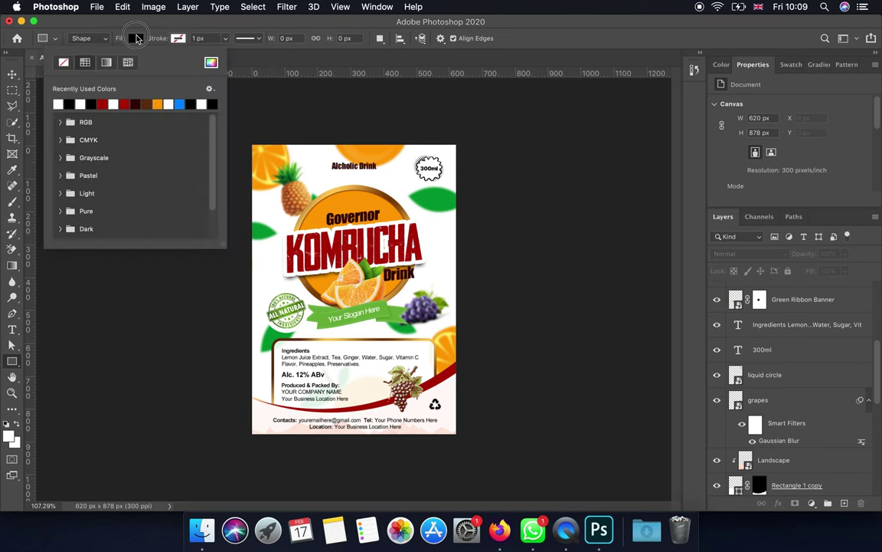
{"action": "left_click", "coordinate": [199, 104]}
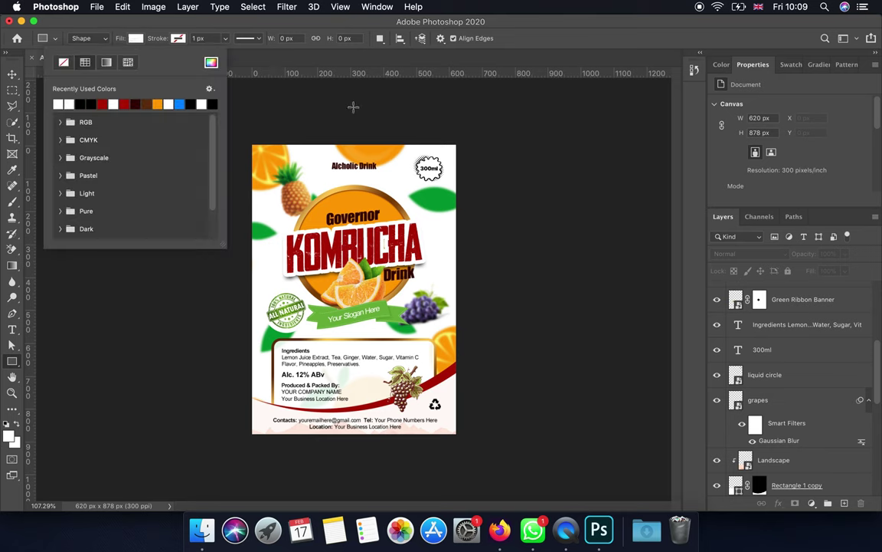
{"action": "left_click", "coordinate": [155, 56]}
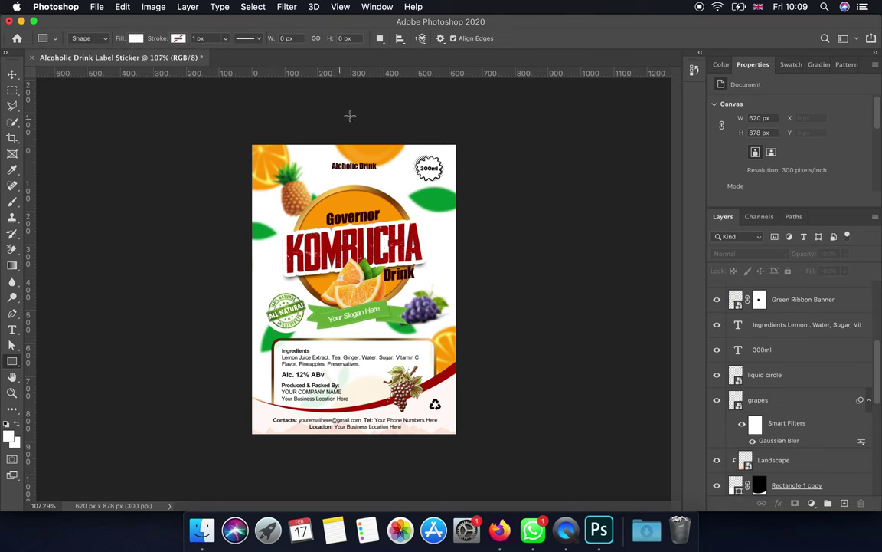
{"action": "left_click_drag", "start_coordinate": [358, 115], "coordinate": [559, 483]}
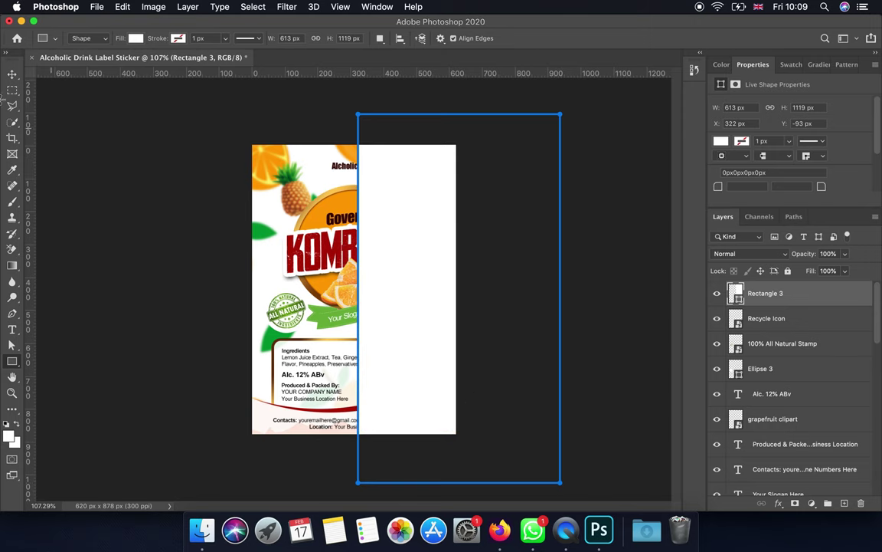
{"action": "left_click", "coordinate": [12, 74]}
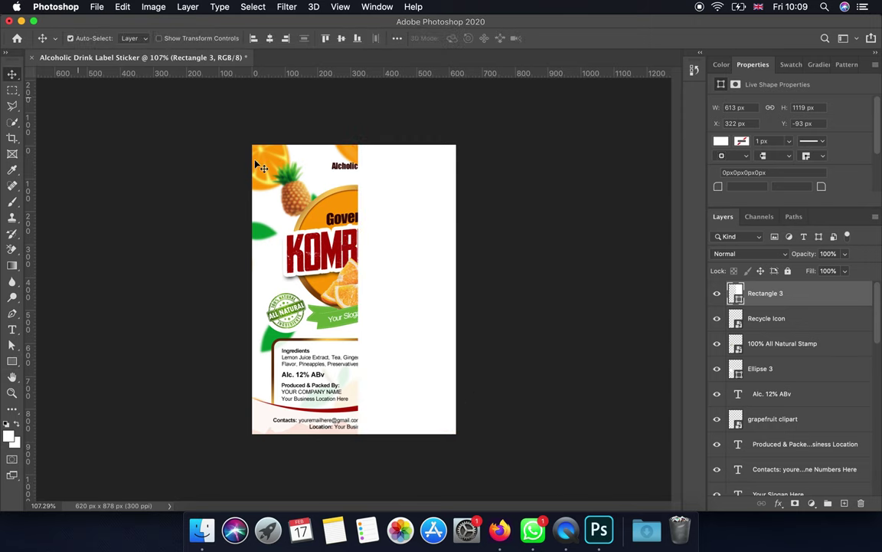
{"action": "left_click", "coordinate": [717, 294]}
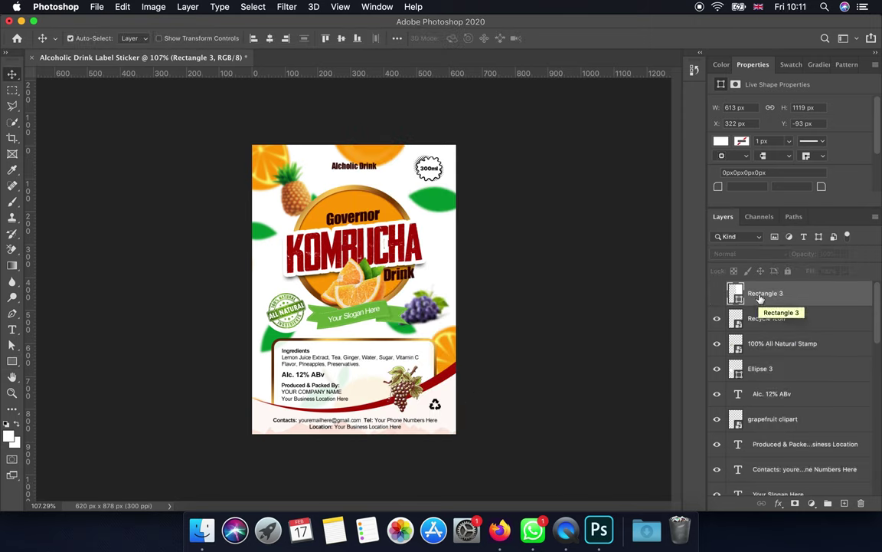
{"action": "left_click", "coordinate": [717, 293]}
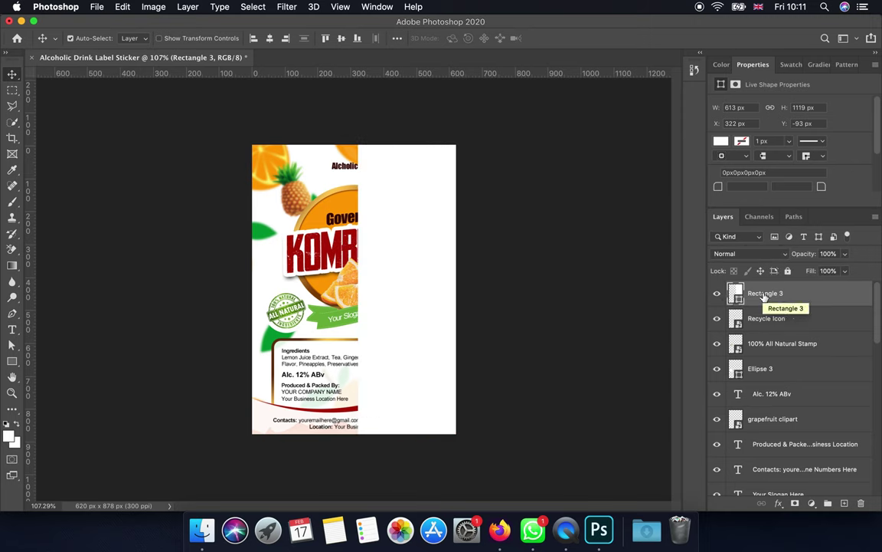
Step: Rotate the white rectangle about 15°, shift it left and down, then hide it
{"action": "key", "text": "ctrl+t"}
{"action": "left_click_drag", "start_coordinate": [585, 103], "coordinate": [617, 144]}
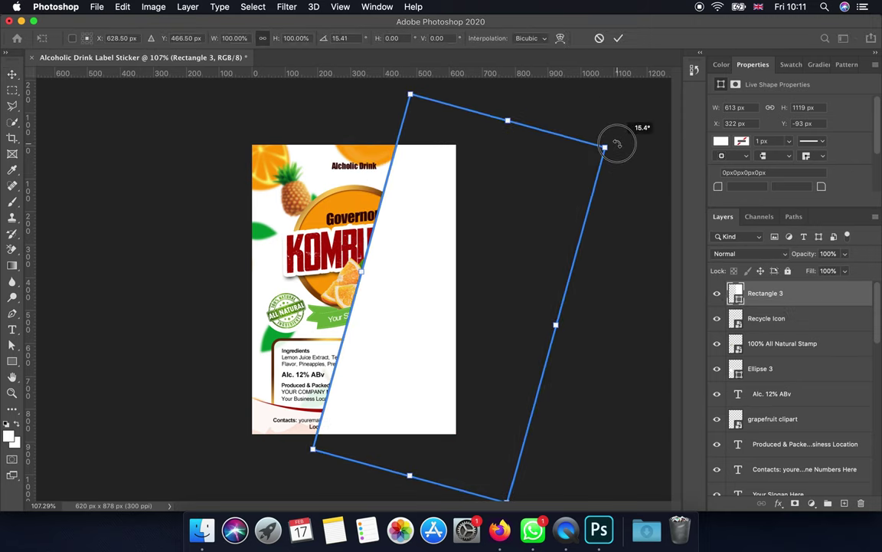
{"action": "left_click_drag", "start_coordinate": [434, 264], "coordinate": [408, 286]}
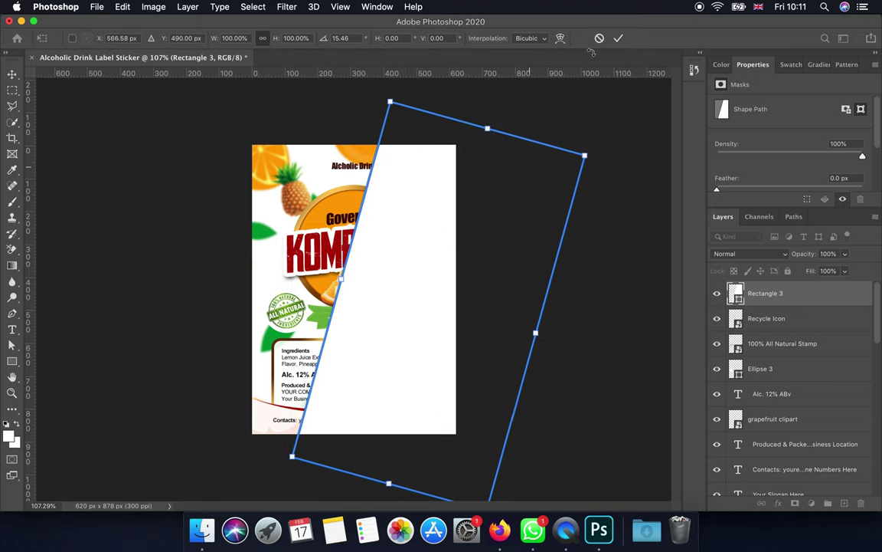
{"action": "left_click", "coordinate": [618, 38]}
{"action": "left_click", "coordinate": [717, 293]}
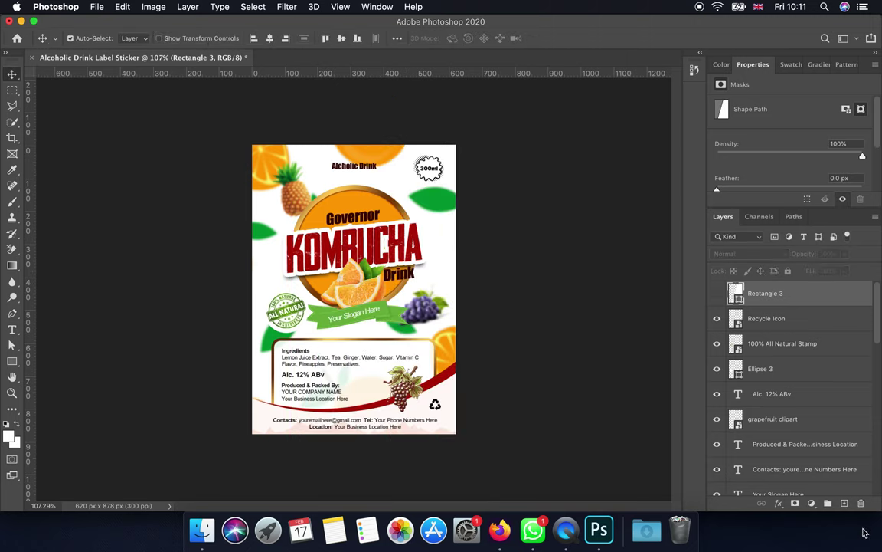
Step: On a new layer, paint a soft white dab with an 80% flow brush
{"action": "left_click", "coordinate": [844, 502]}
{"action": "key", "text": "b"}
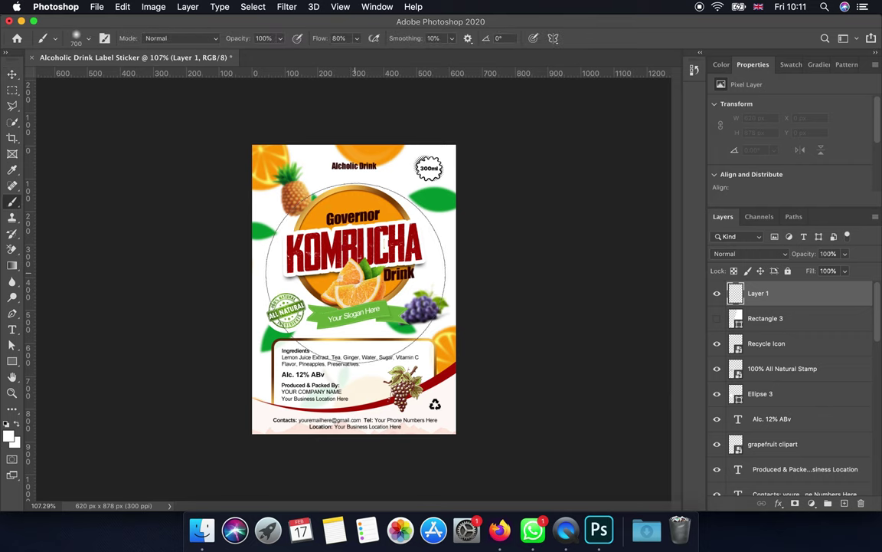
{"action": "left_click", "coordinate": [316, 38]}
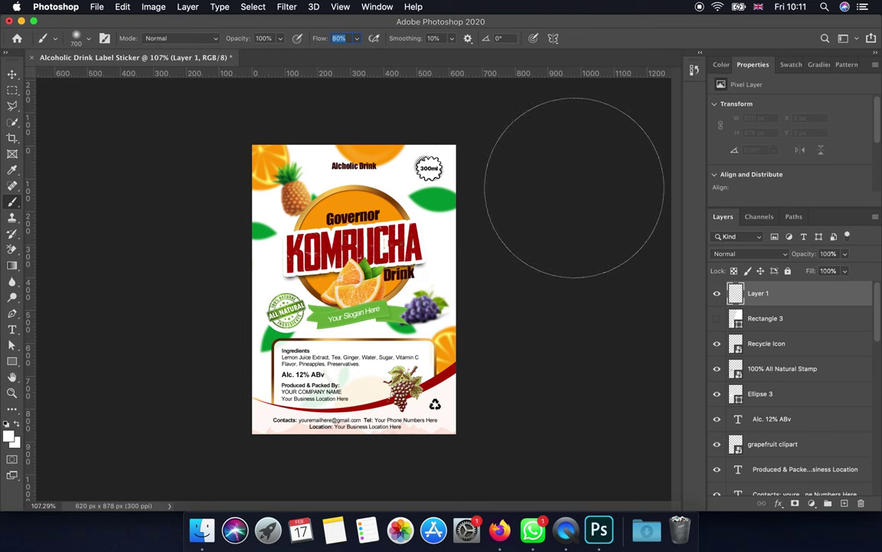
{"action": "key", "text": "Return"}
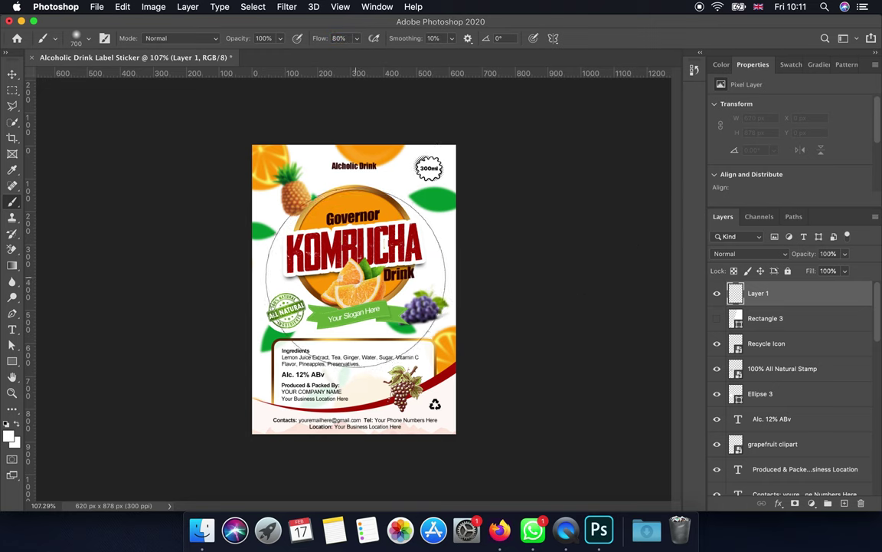
{"action": "left_click", "coordinate": [354, 272]}
Step: Enlarge the white patch to about 128%
{"action": "key", "text": "v"}
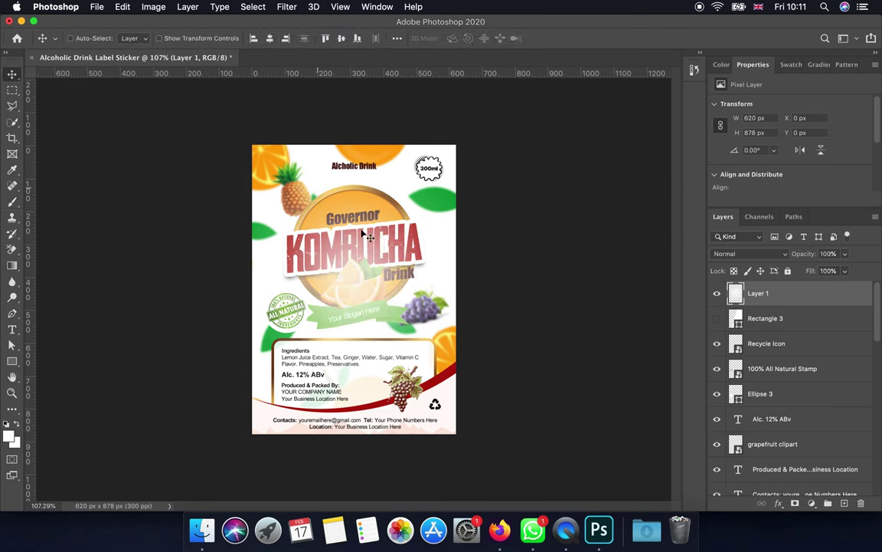
{"action": "key", "text": "ctrl+t"}
{"action": "left_click_drag", "start_coordinate": [455, 289], "coordinate": [484, 289]}
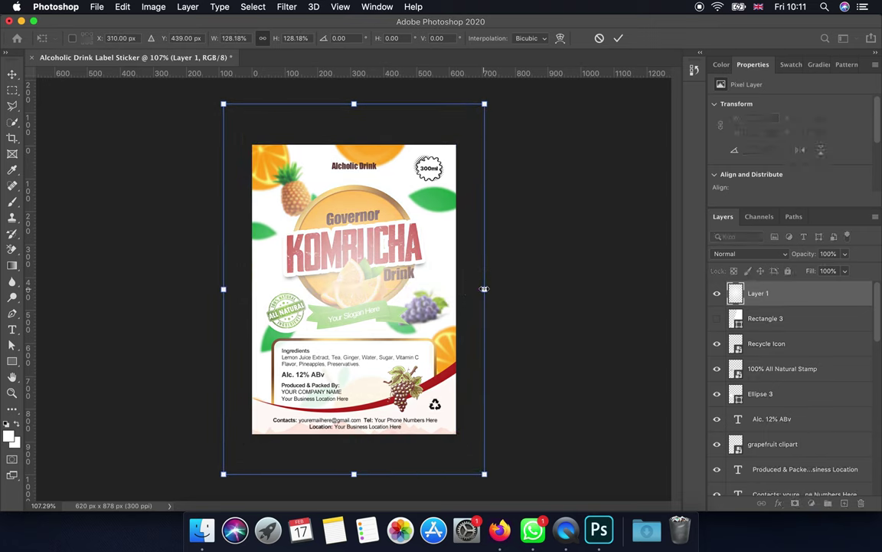
{"action": "left_click", "coordinate": [618, 38]}
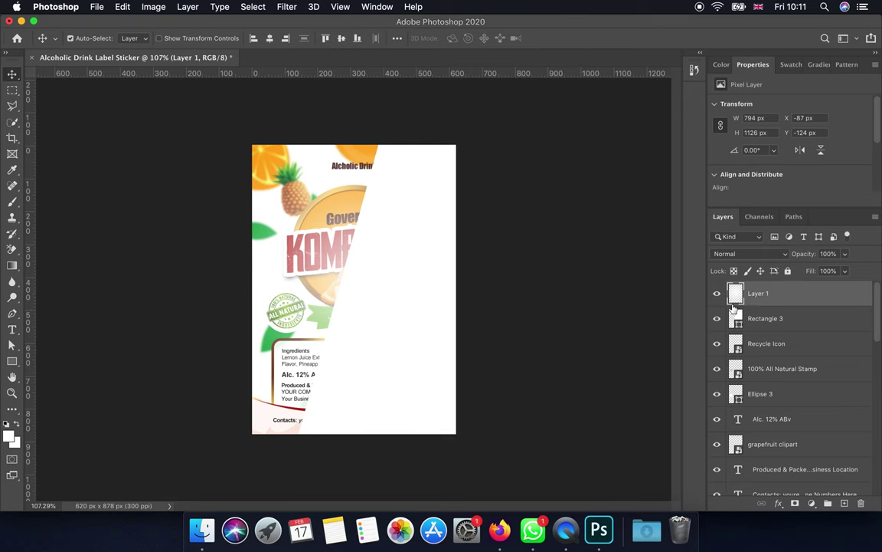
Step: Hide Rectangle 3 and mask the white layer to its diagonal shape
{"action": "left_click", "coordinate": [718, 318]}
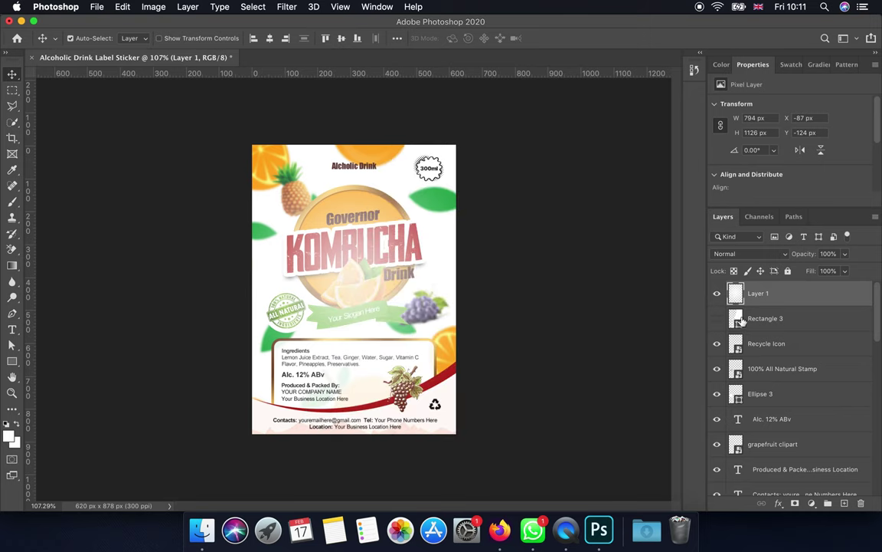
{"action": "left_click", "coordinate": [736, 292], "text": "ctrl"}
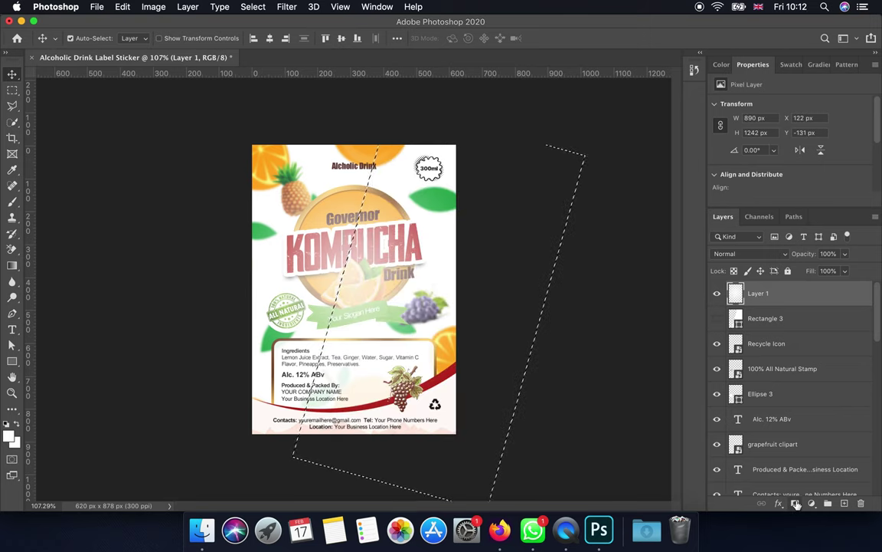
{"action": "left_click", "coordinate": [796, 503]}
{"action": "key", "text": "ctrl+z"}
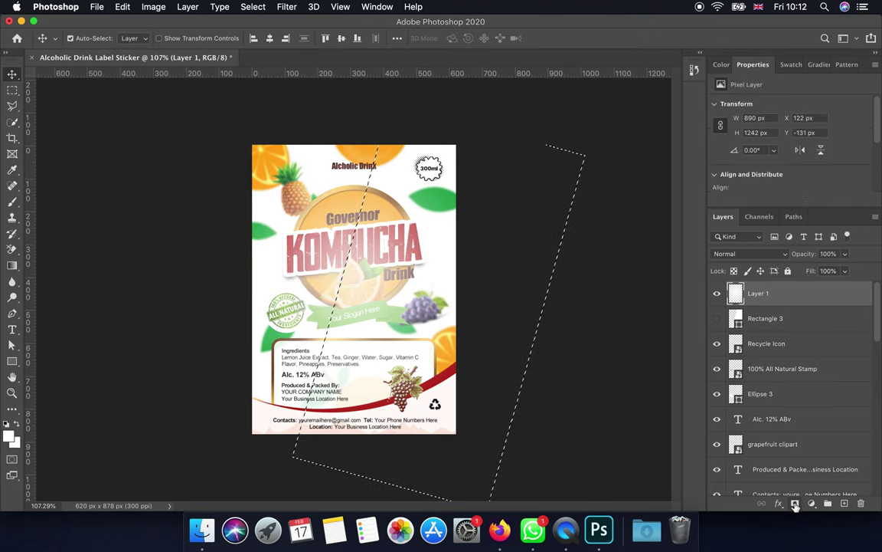
{"action": "left_click", "coordinate": [796, 504], "text": "alt"}
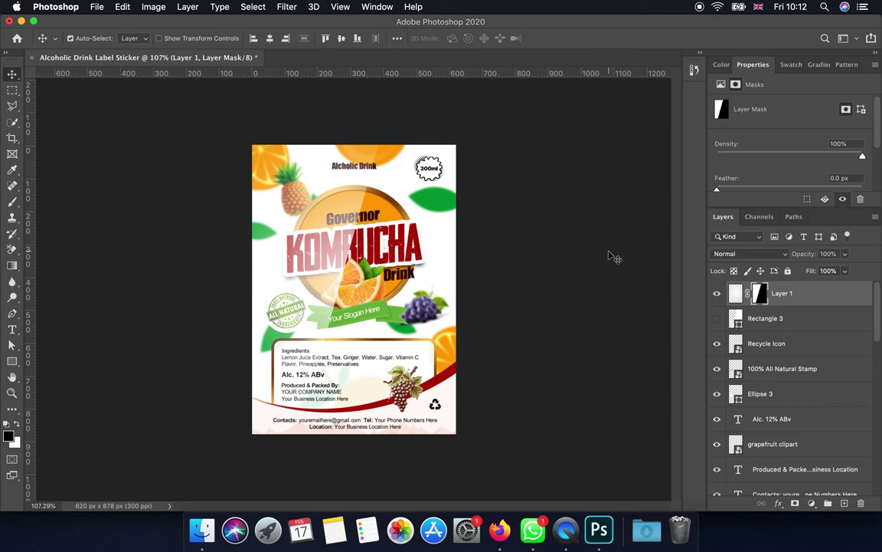
Step: Set the white sheen layer to Screen blend mode with 40% fill
{"action": "left_click", "coordinate": [843, 270]}
{"action": "left_click_drag", "start_coordinate": [841, 286], "coordinate": [826, 288]}
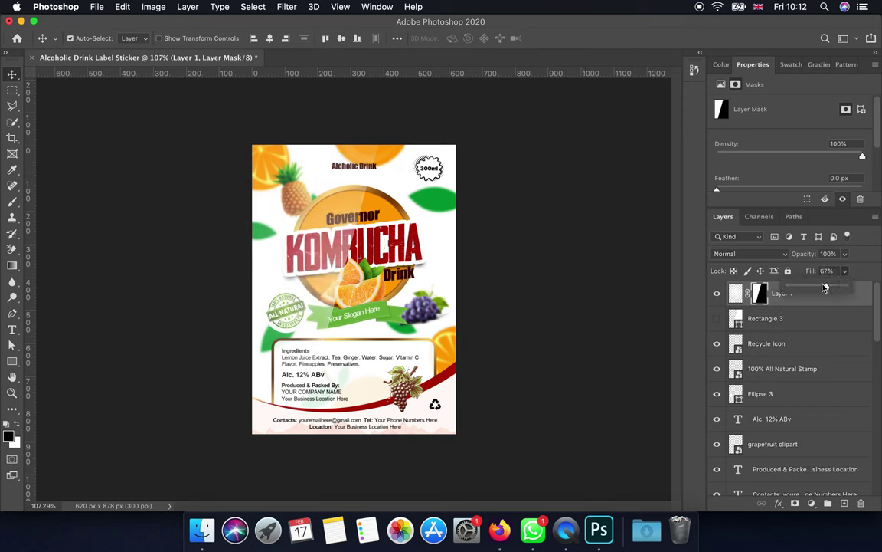
{"action": "left_click", "coordinate": [784, 255]}
{"action": "left_click", "coordinate": [742, 343]}
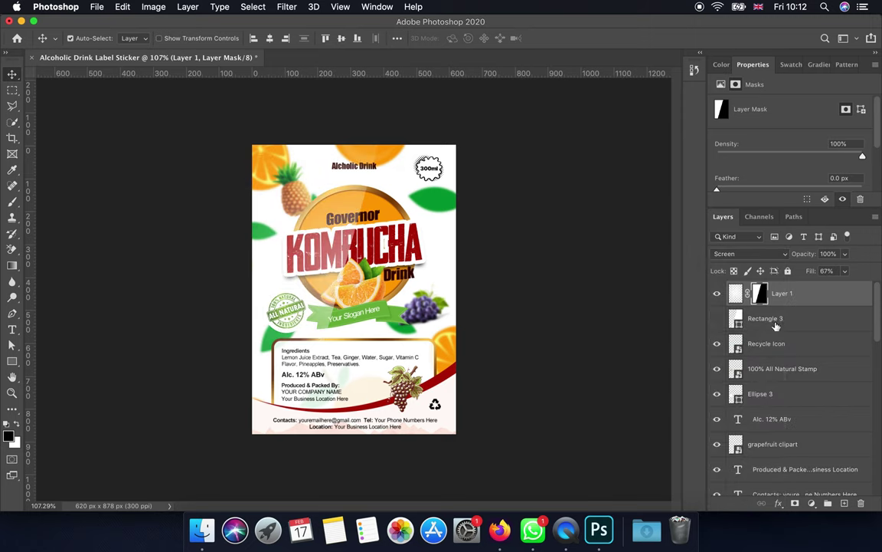
{"action": "left_click", "coordinate": [827, 270]}
{"action": "type", "text": "40"}
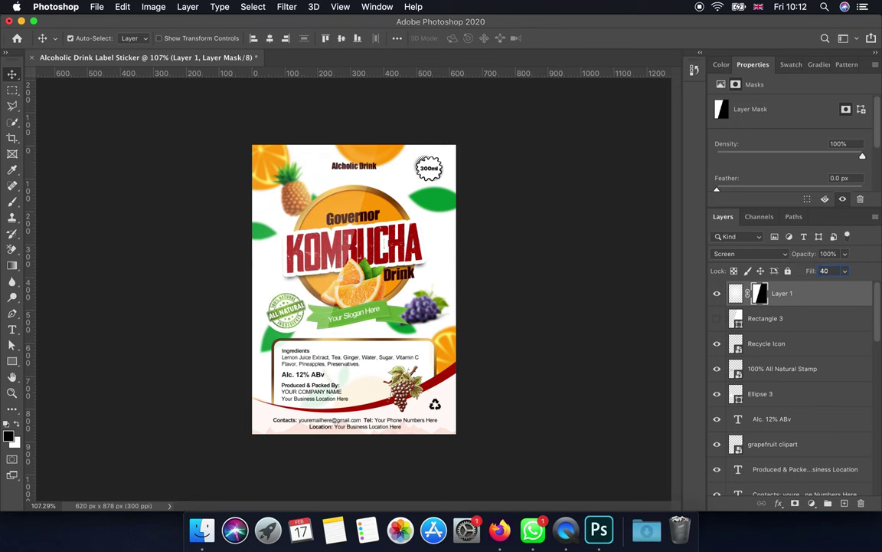
Step: Tilt the sheen about -2° and nudge it slightly left
{"action": "key", "text": "ctrl+t"}
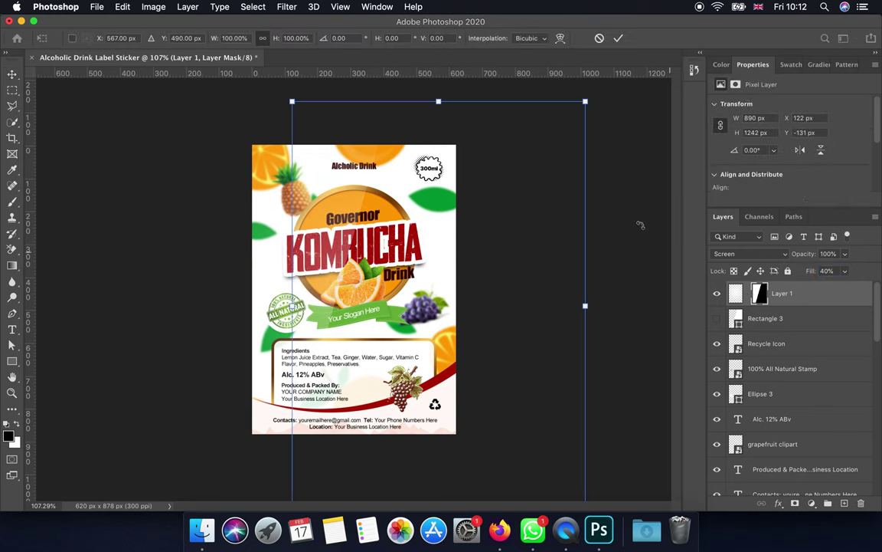
{"action": "left_click_drag", "start_coordinate": [597, 94], "coordinate": [588, 84]}
{"action": "mouse_move", "coordinate": [417, 230]}
{"action": "left_mouse_down"}
{"action": "mouse_move", "coordinate": [444, 218]}
{"action": "mouse_move", "coordinate": [404, 238]}
{"action": "left_mouse_up"}
{"action": "left_click_drag", "start_coordinate": [597, 78], "coordinate": [603, 81]}
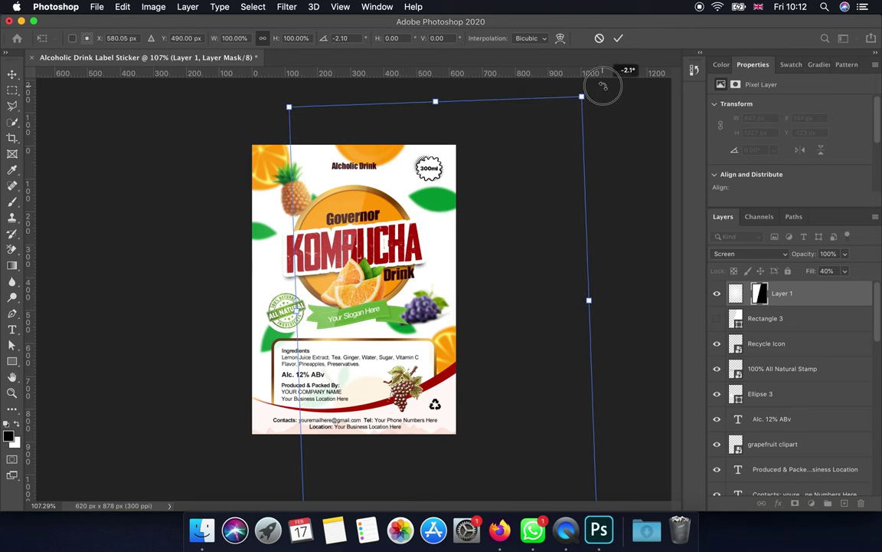
{"action": "left_click", "coordinate": [617, 39]}
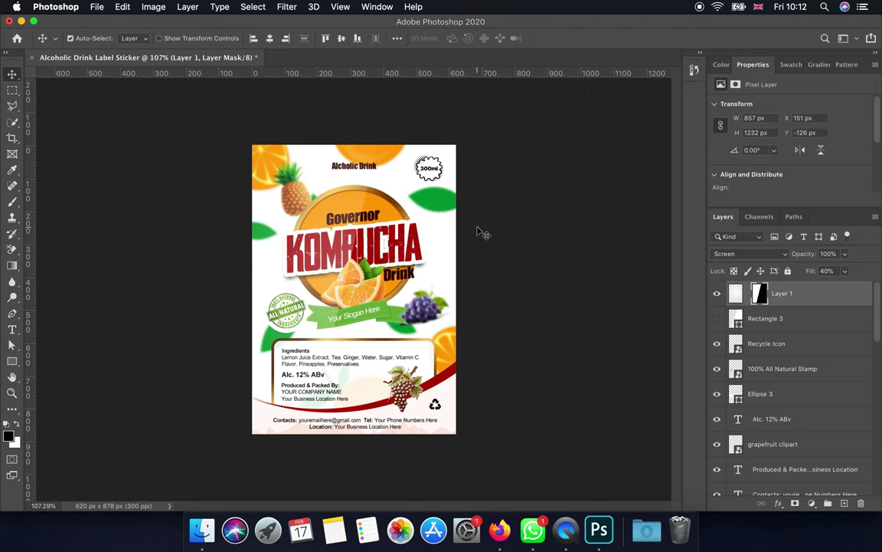
Step: Retune the sheen's fill (50%, then 40%) and shift it a few pixels
{"action": "mouse_move", "coordinate": [845, 271]}
{"action": "left_mouse_down"}
{"action": "mouse_move", "coordinate": [848, 288]}
{"action": "mouse_move", "coordinate": [839, 291]}
{"action": "left_mouse_up"}
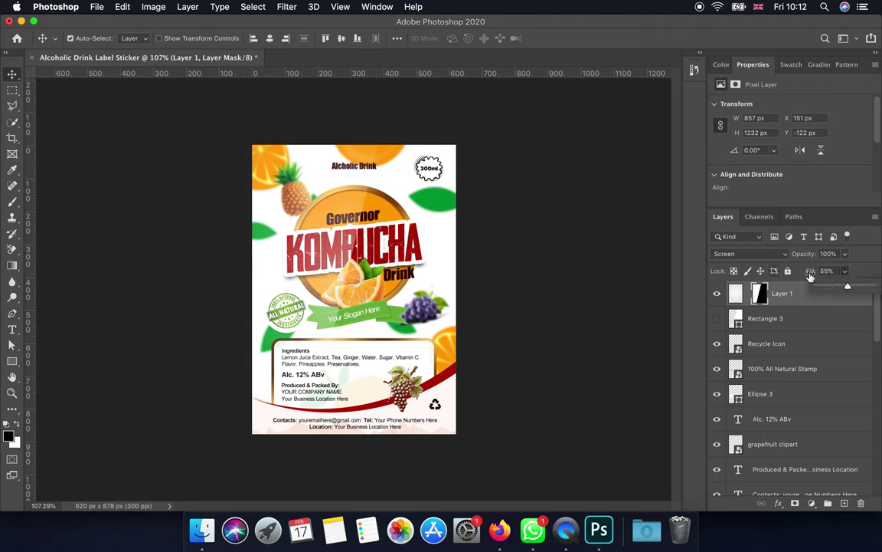
{"action": "type", "text": "50"}
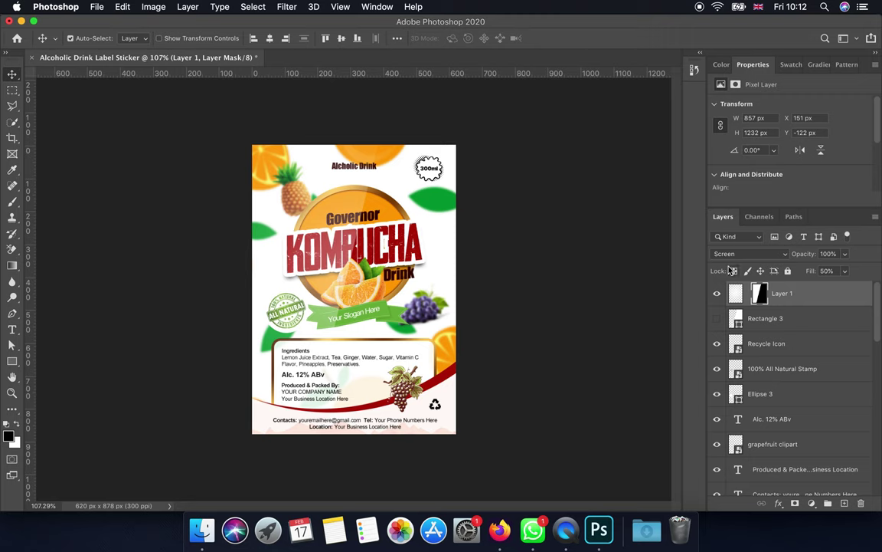
{"action": "key", "text": "cmd+t"}
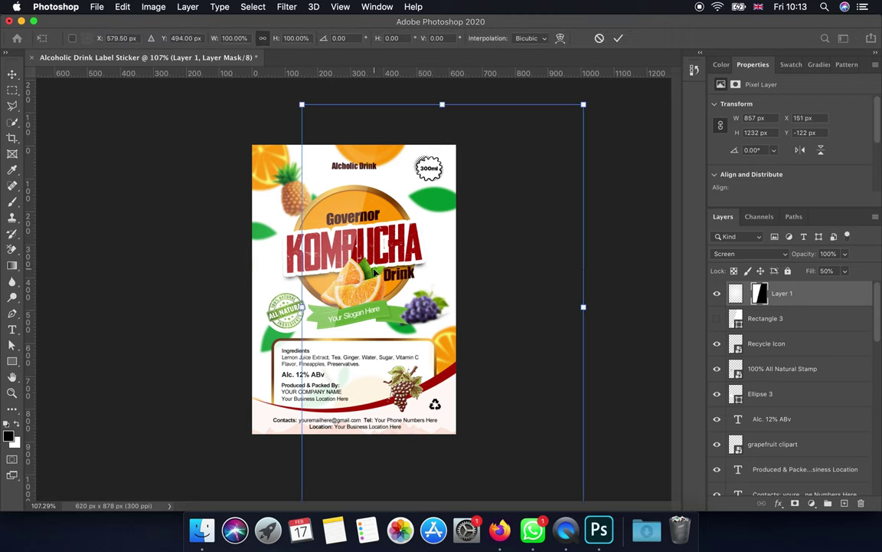
{"action": "left_click_drag", "start_coordinate": [370, 273], "coordinate": [373, 274]}
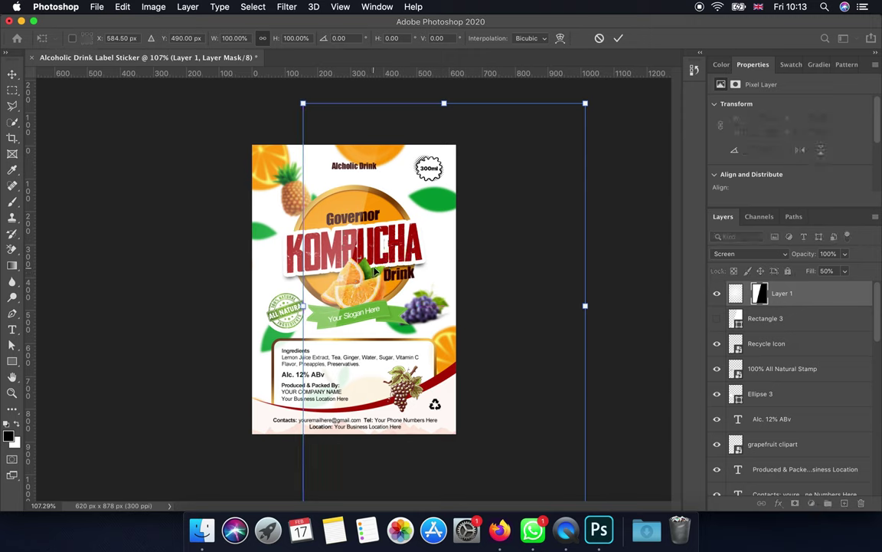
{"action": "left_click", "coordinate": [619, 38]}
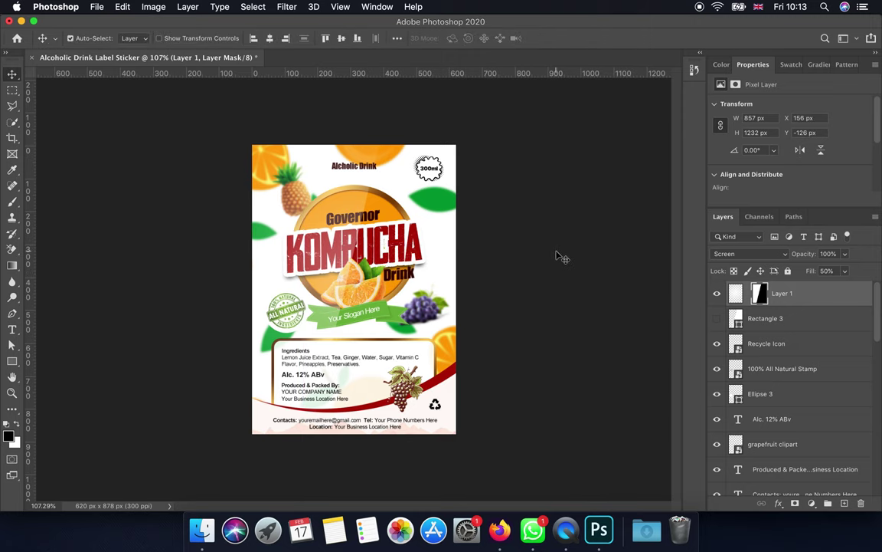
{"action": "left_click", "coordinate": [827, 271]}
{"action": "type", "text": "40"}
Step: Lock the sheen layer after undoing a trial move across the label
{"action": "left_click_drag", "start_coordinate": [403, 369], "coordinate": [521, 384]}
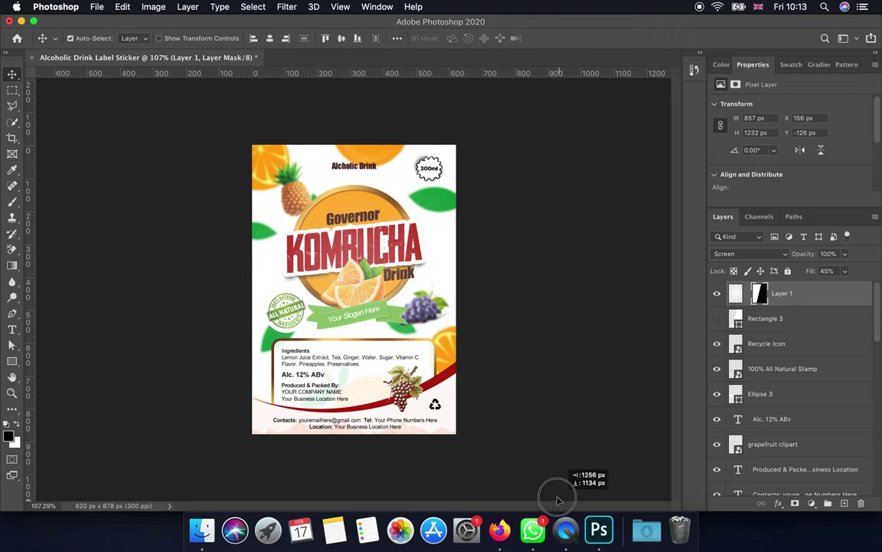
{"action": "left_click_drag", "start_coordinate": [466, 369], "coordinate": [348, 216]}
{"action": "key", "text": "super+z"}
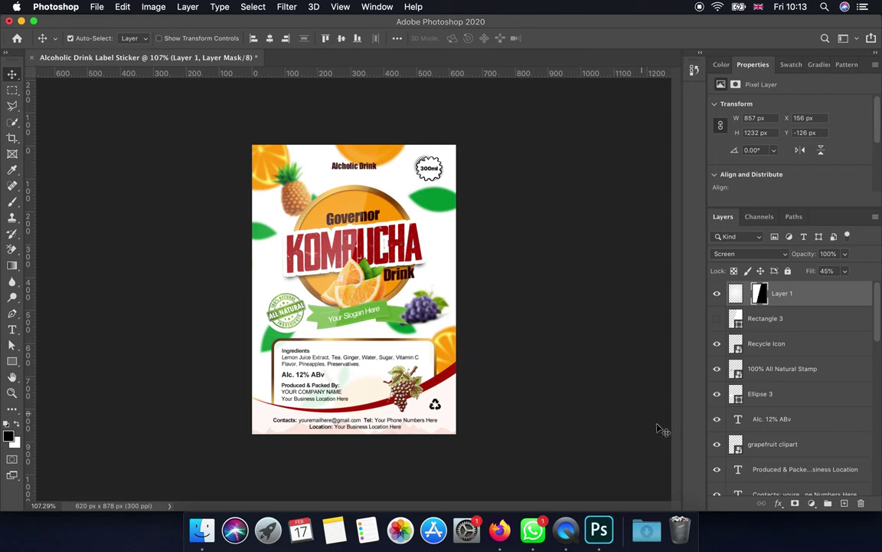
{"action": "left_click", "coordinate": [788, 270]}
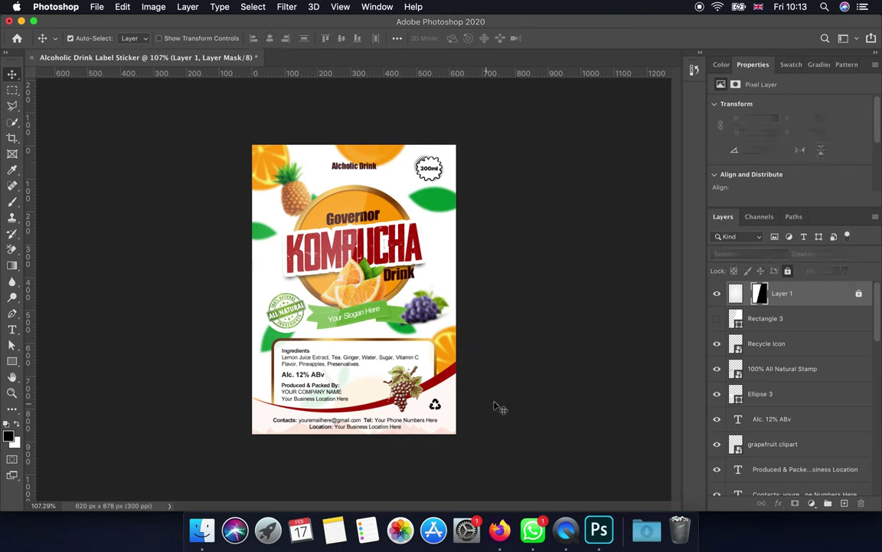
{"action": "left_click", "coordinate": [766, 320]}
{"action": "left_click", "coordinate": [479, 351]}
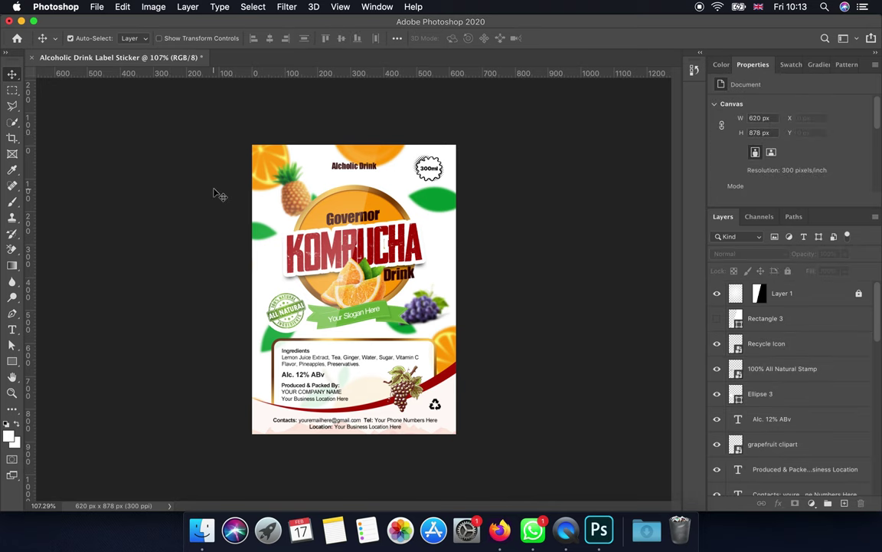
{"action": "key", "text": "super+plus"}
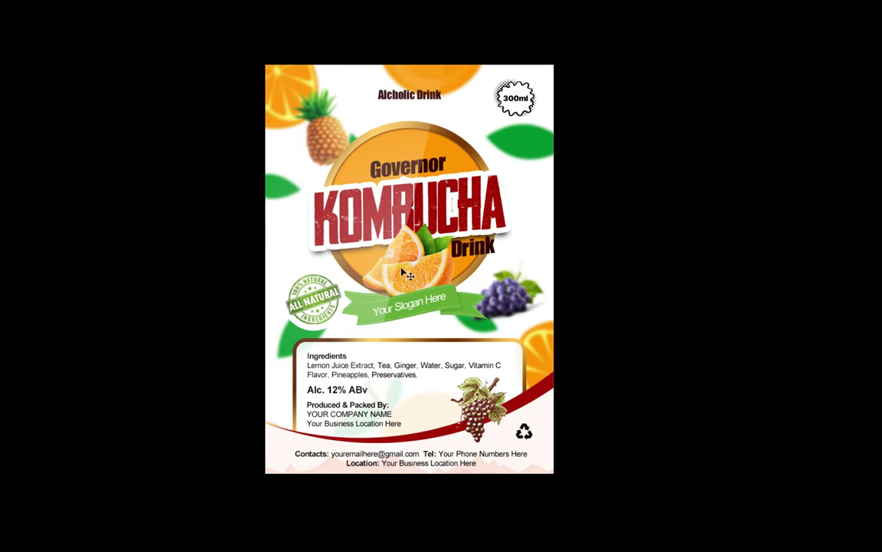
{"action": "key", "text": "f"}
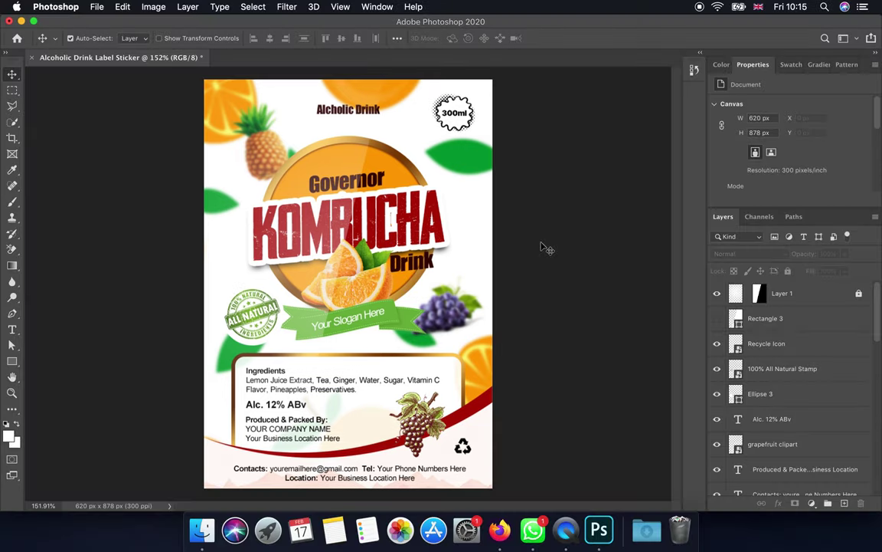